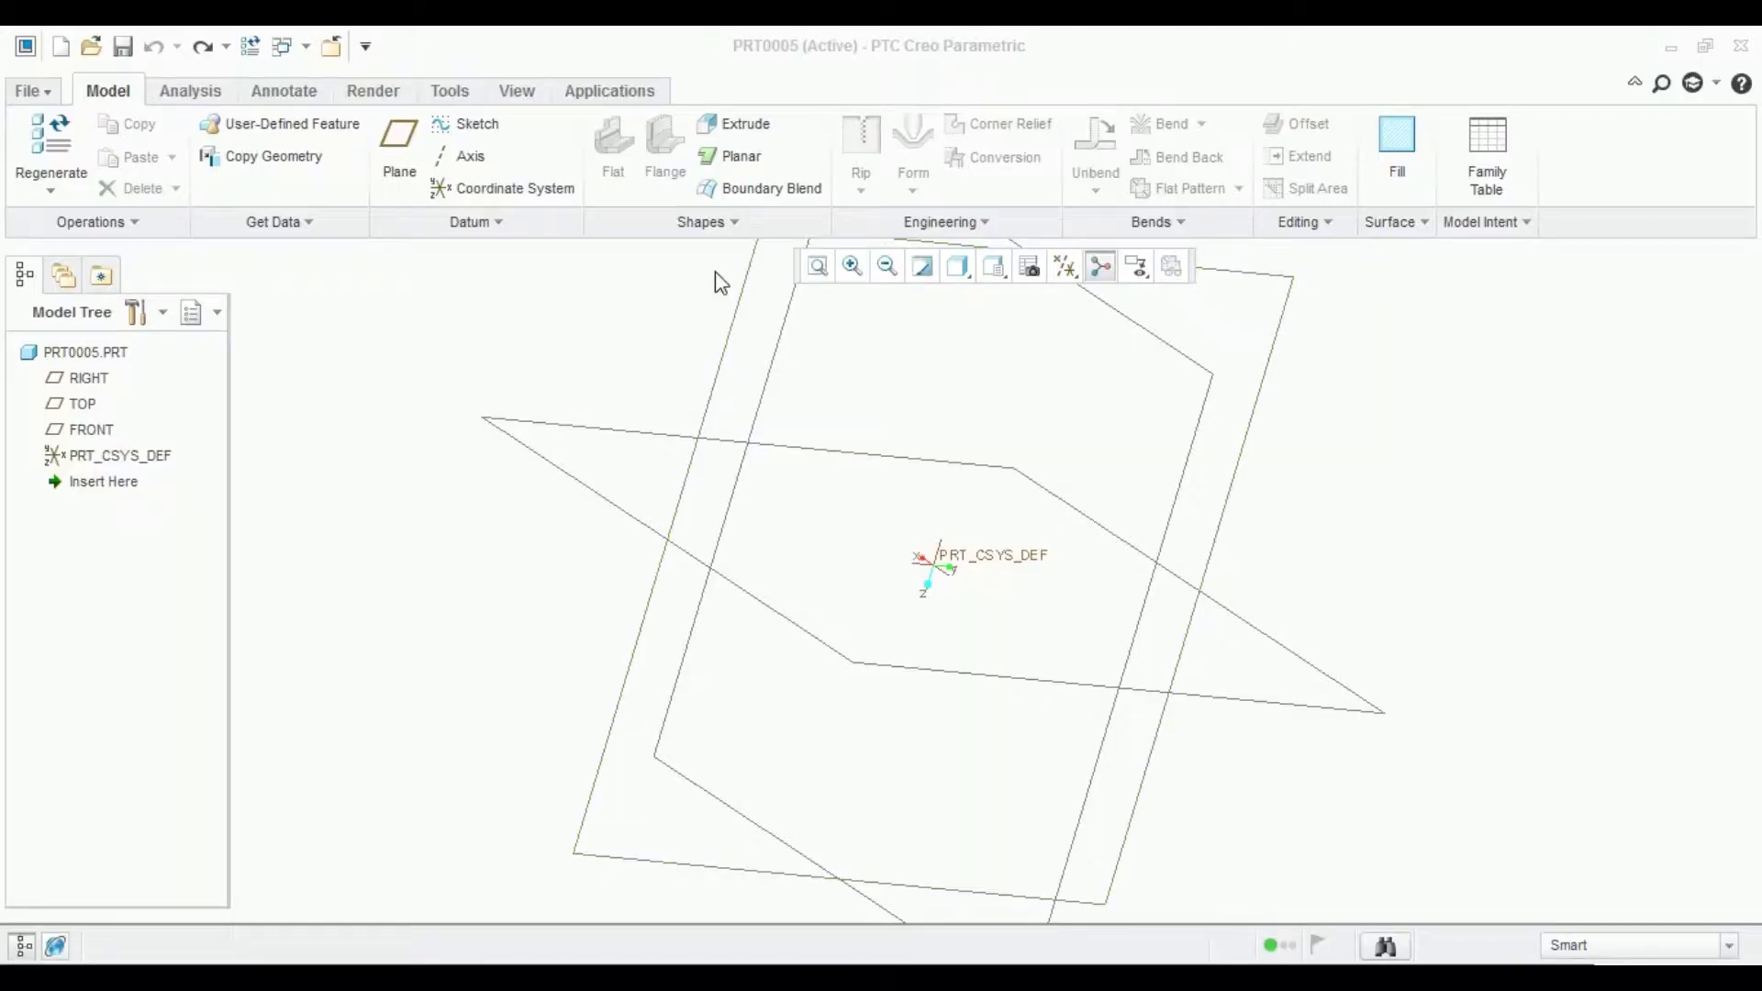
Start a new sketch on the TOP plane, viewed flat to the screen.
left_click(722, 224)
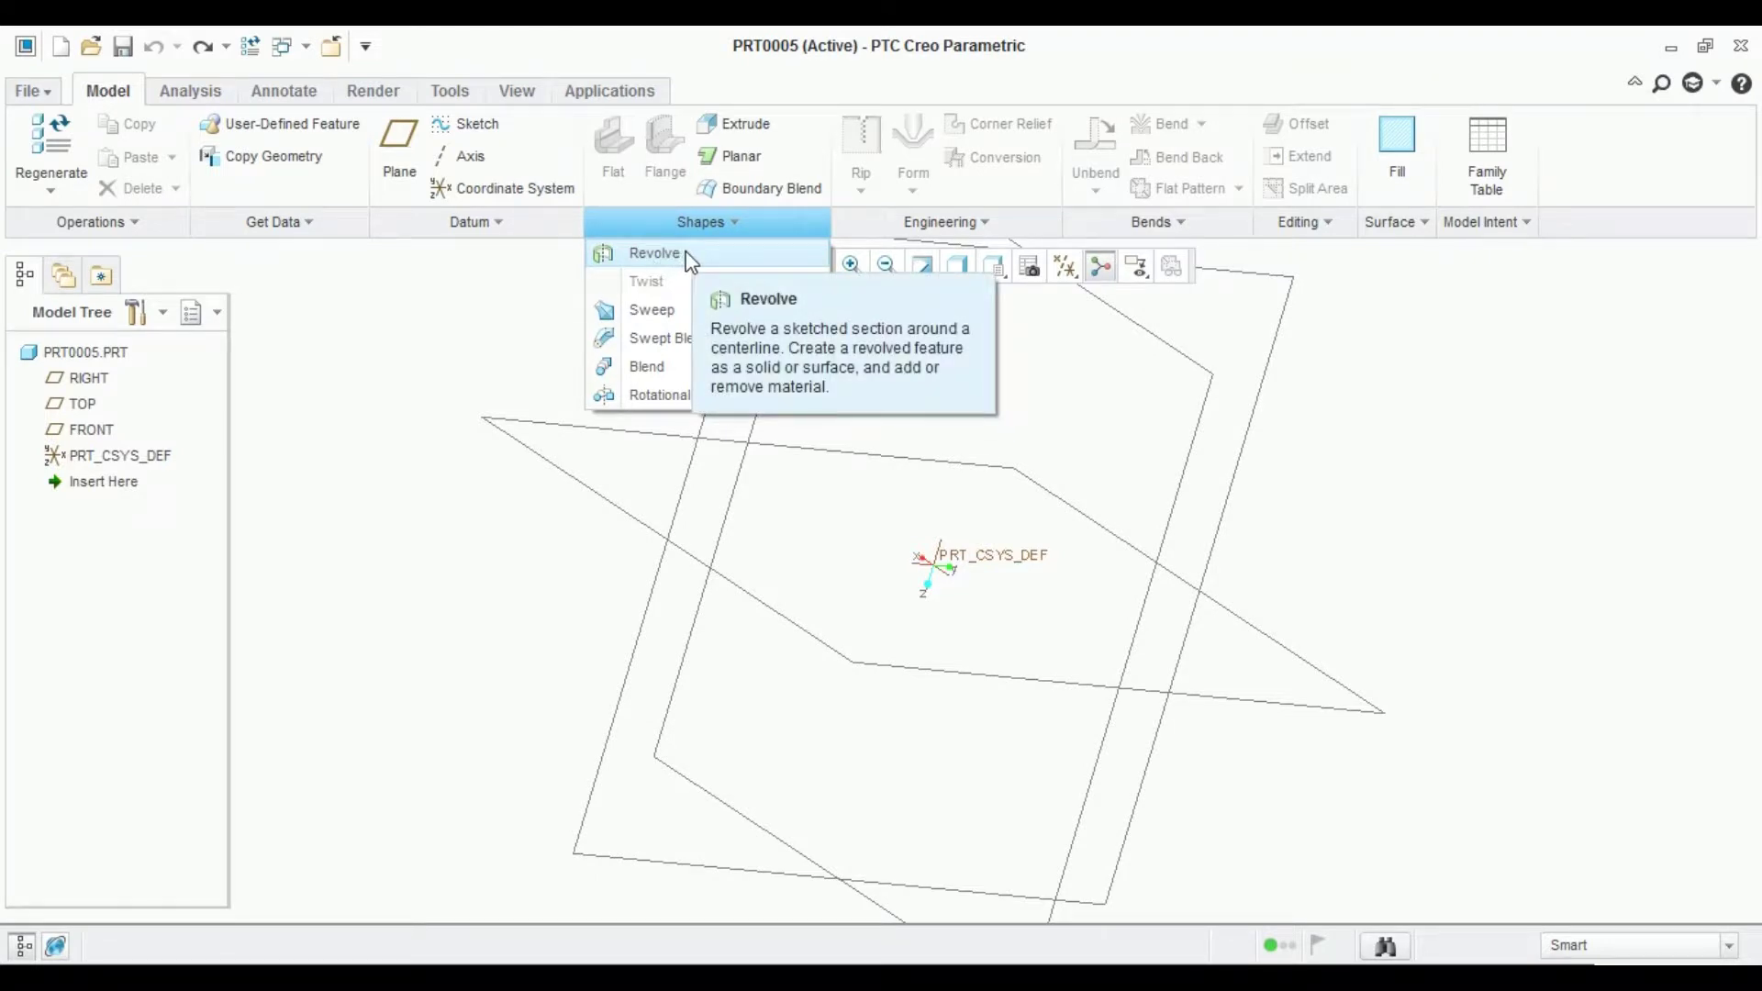
left_click(1392, 432)
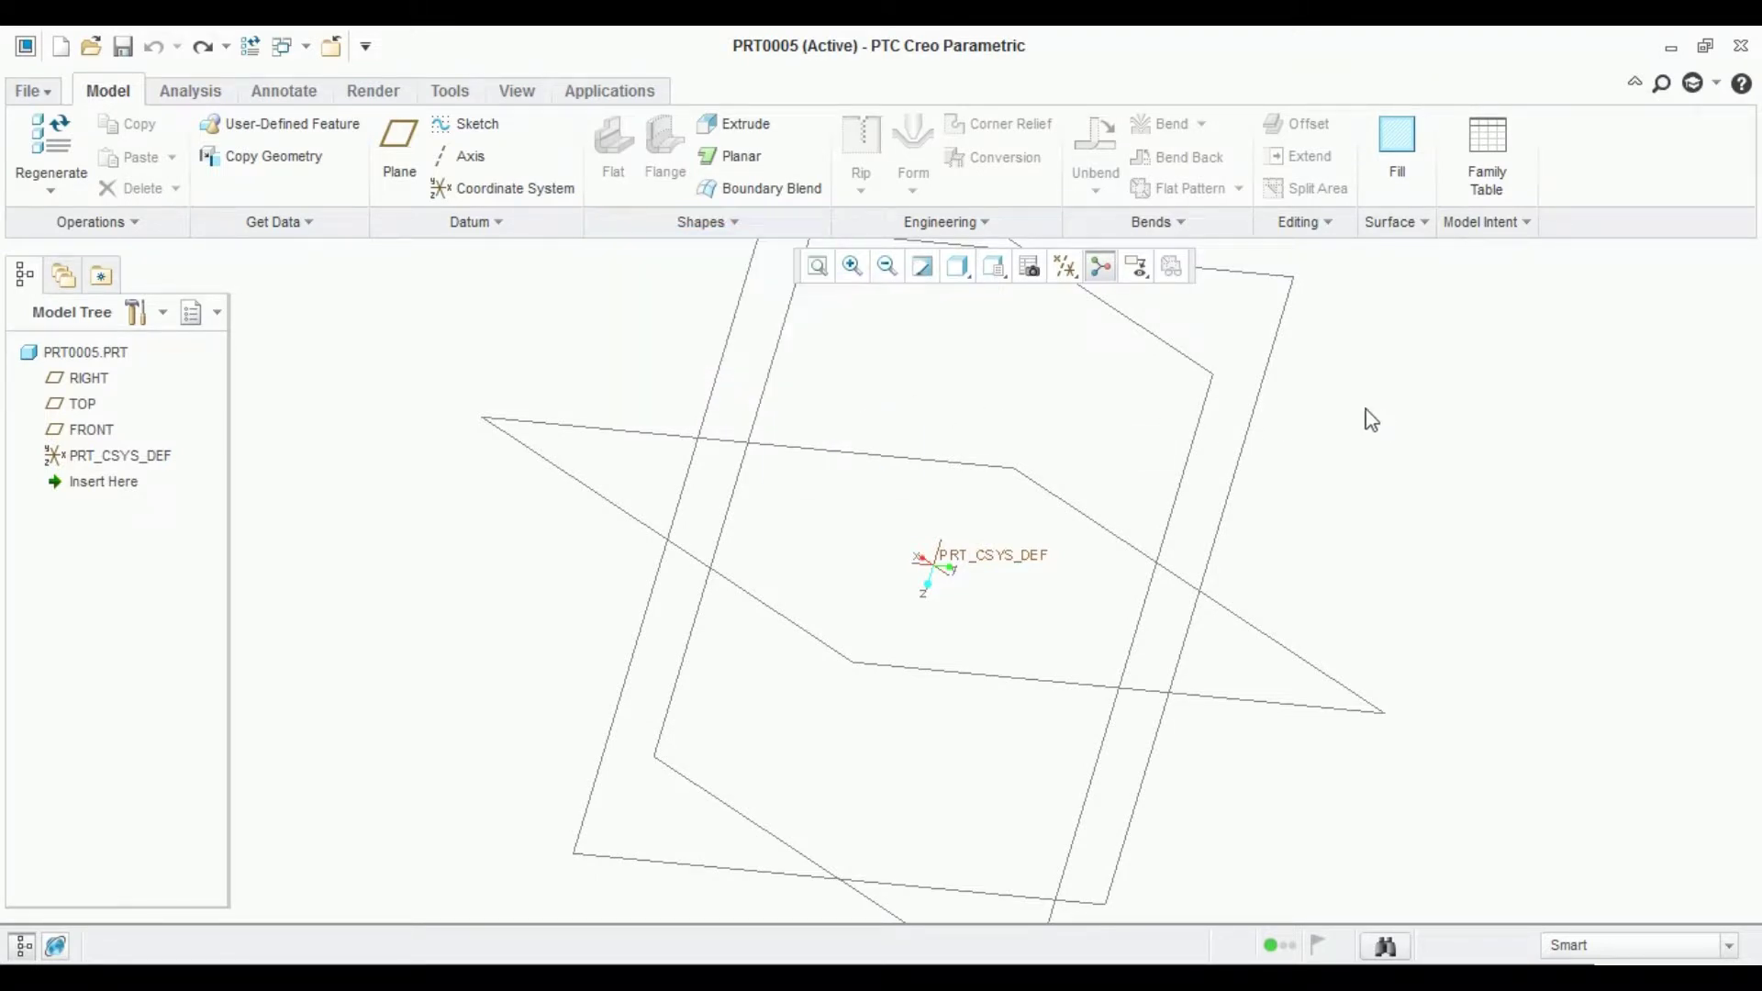
left_click(81, 404)
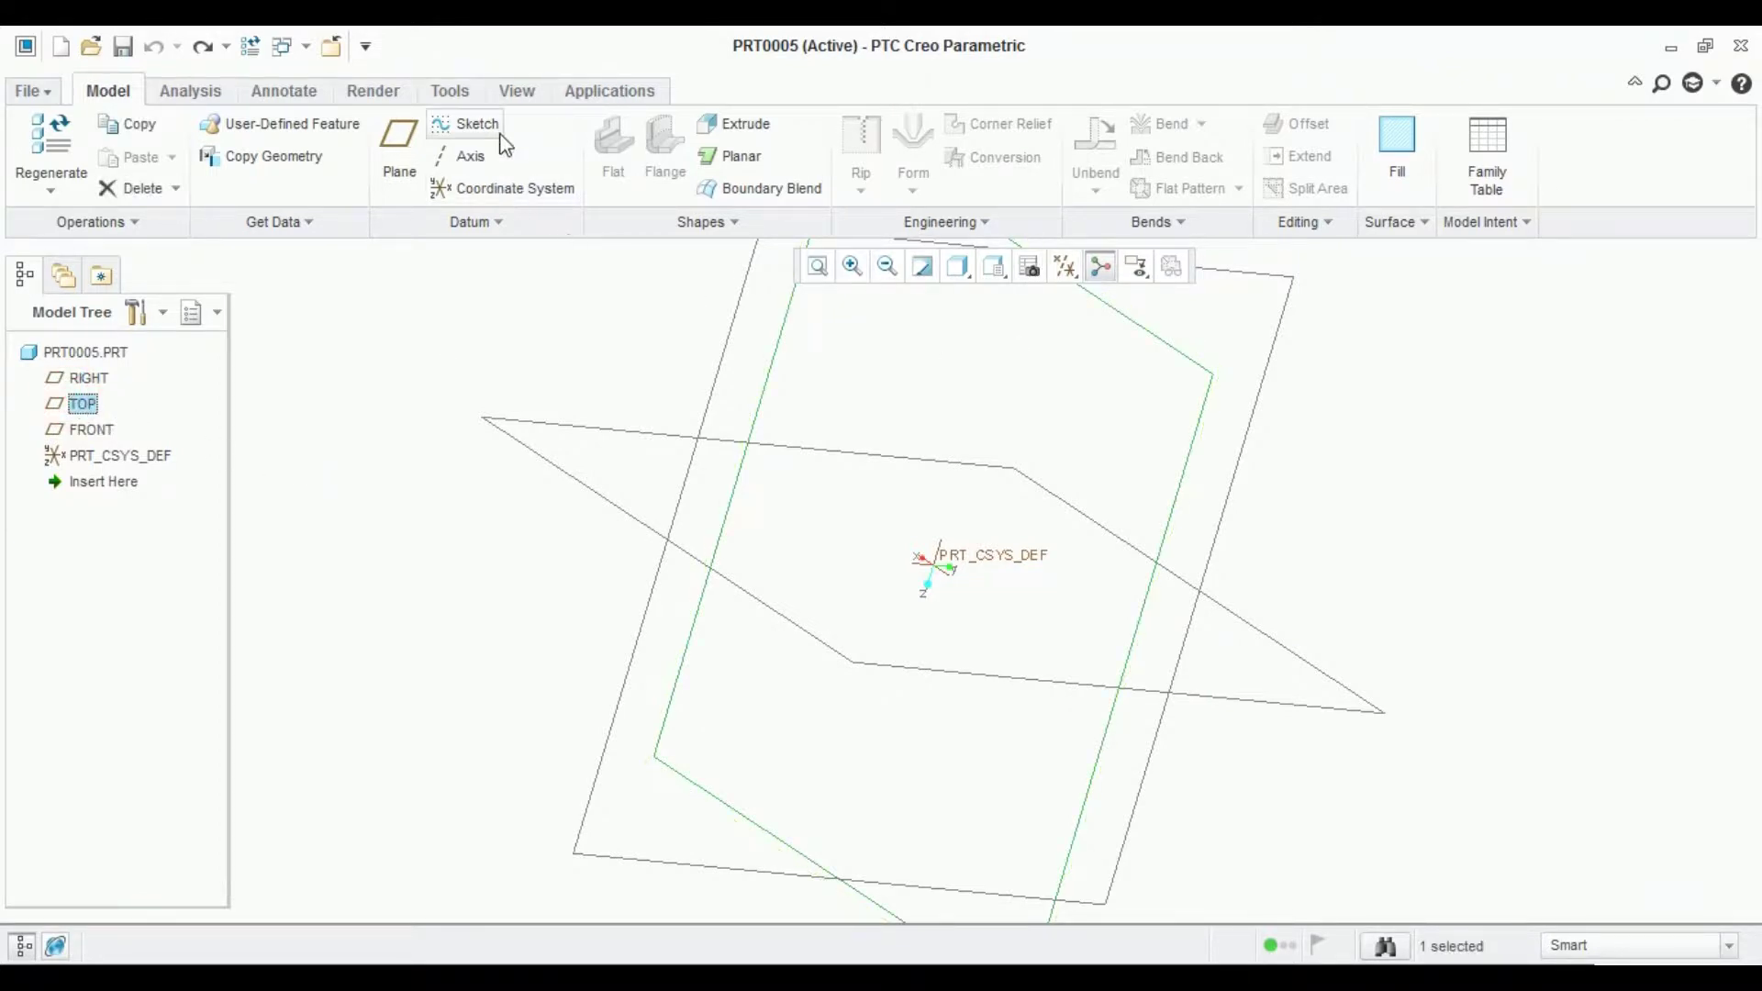
left_click(468, 124)
left_click(1083, 267)
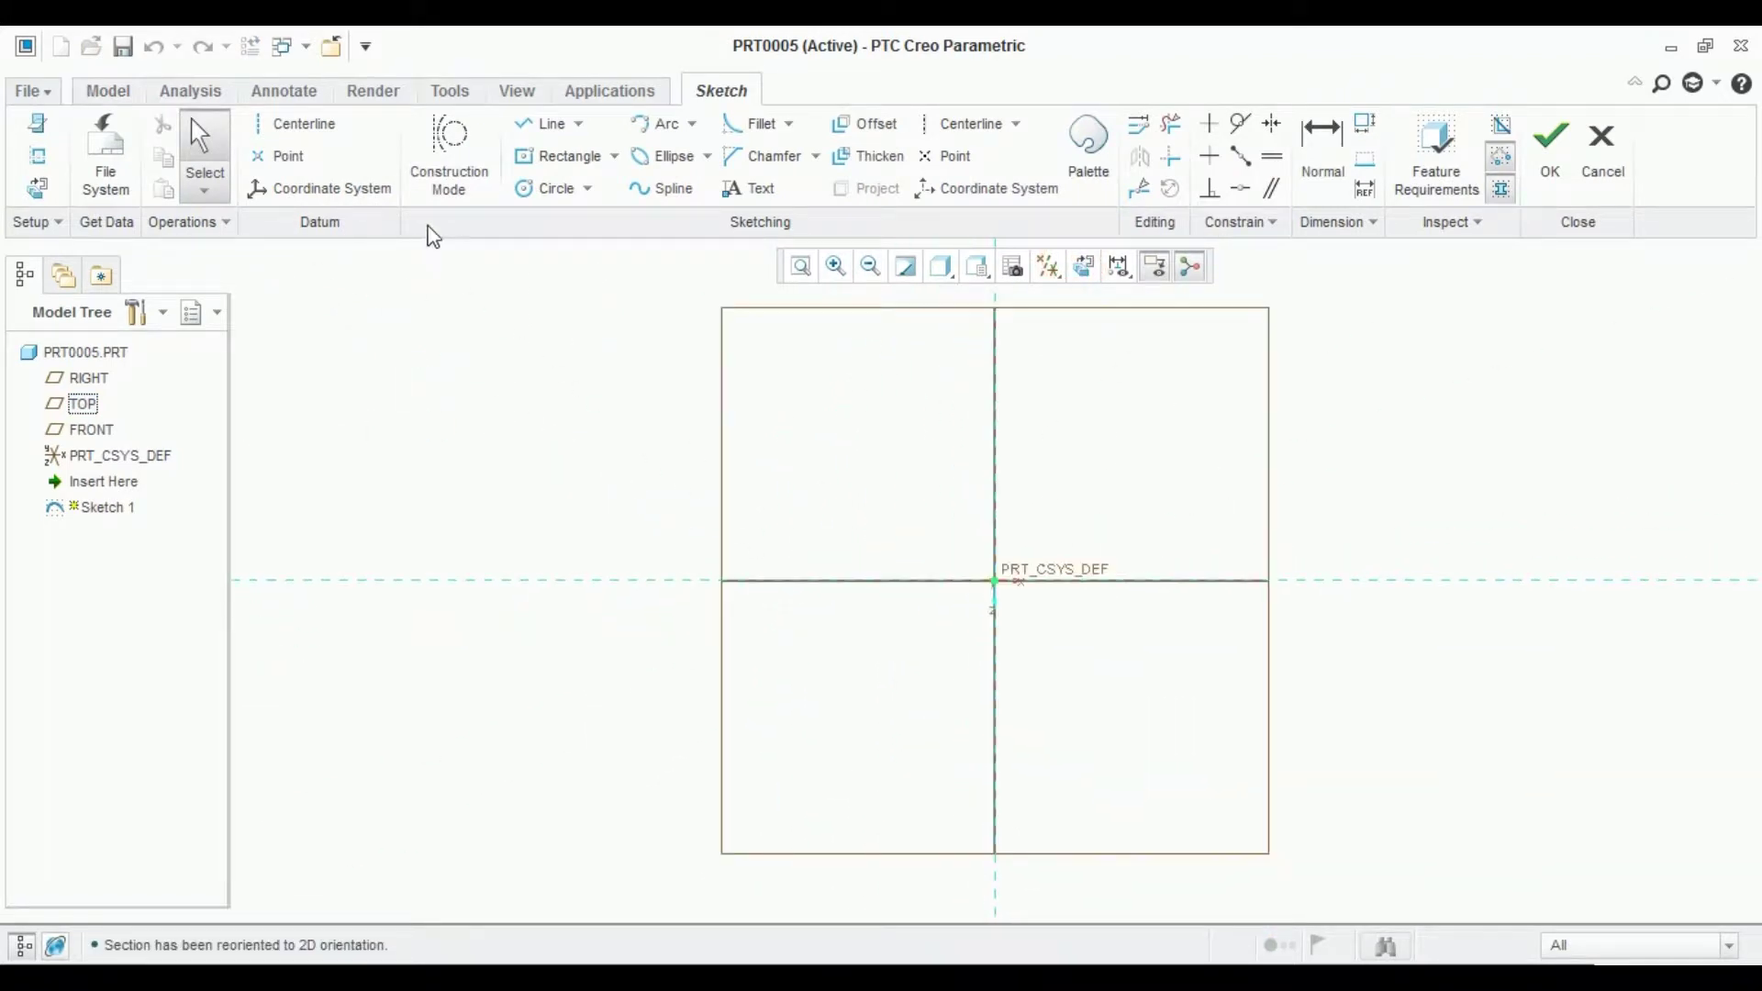
Draw a five-point S-shaped spline and accept it as Sketch 1.
left_click(670, 190)
left_click(1017, 348)
left_click(1235, 411)
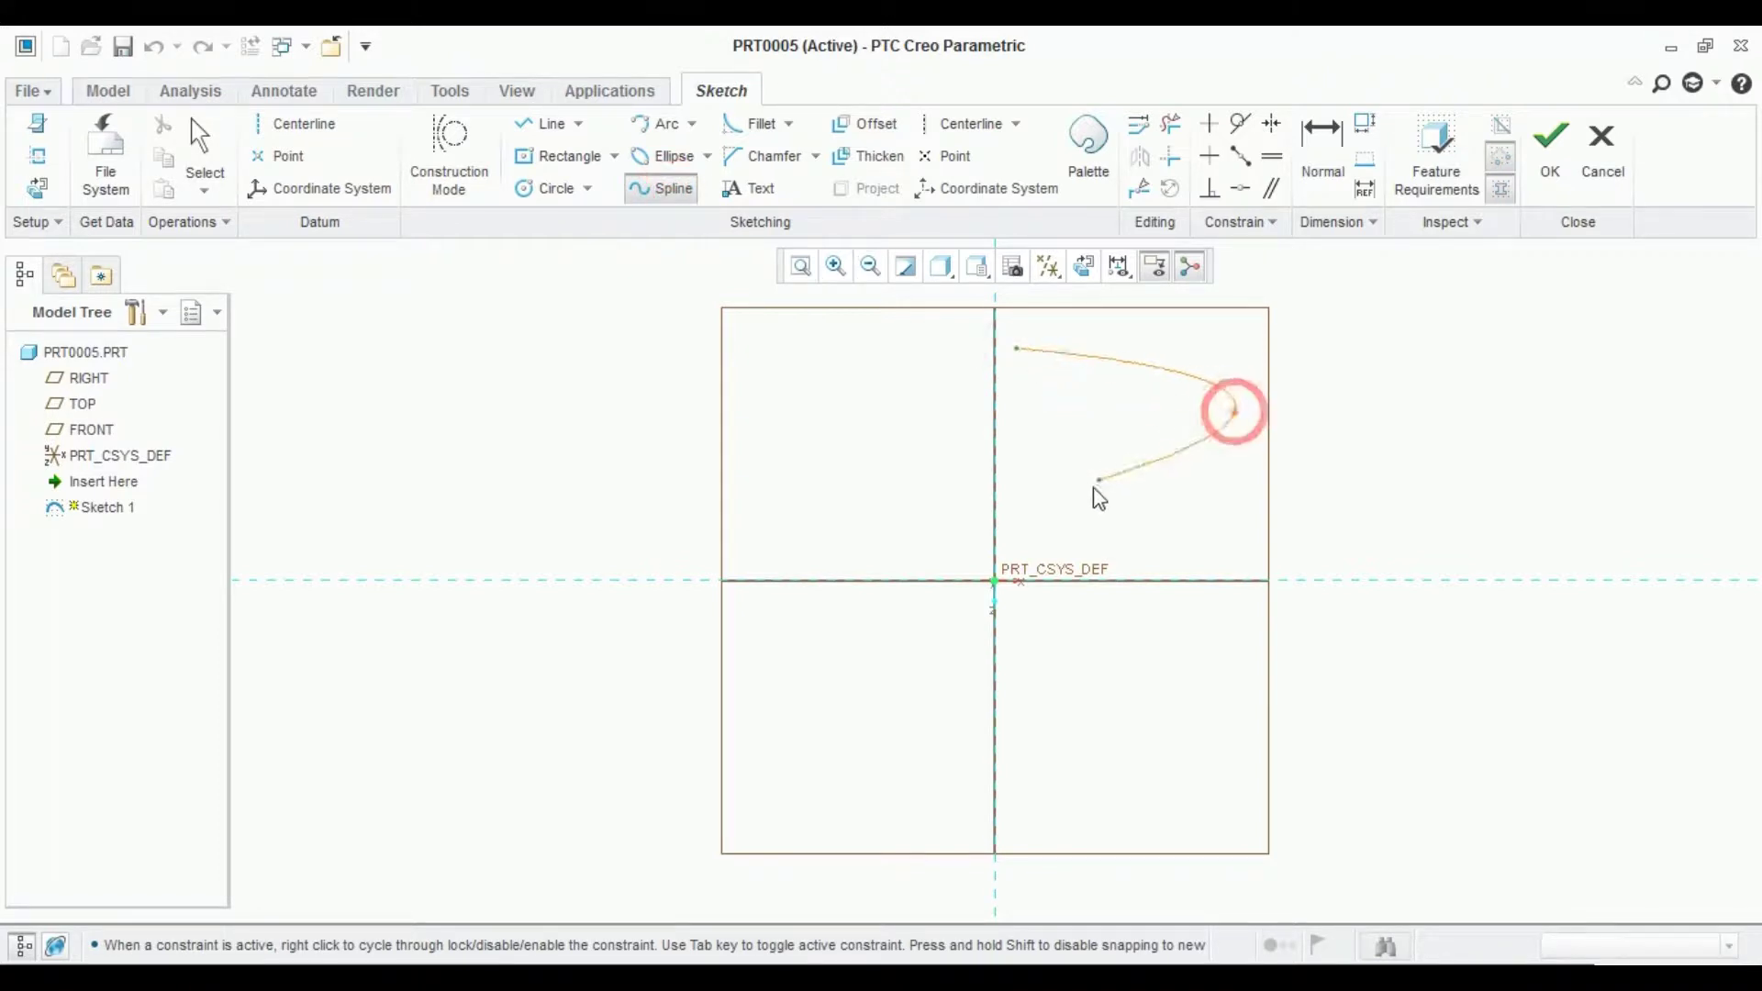
left_click(1080, 516)
left_click(1314, 709)
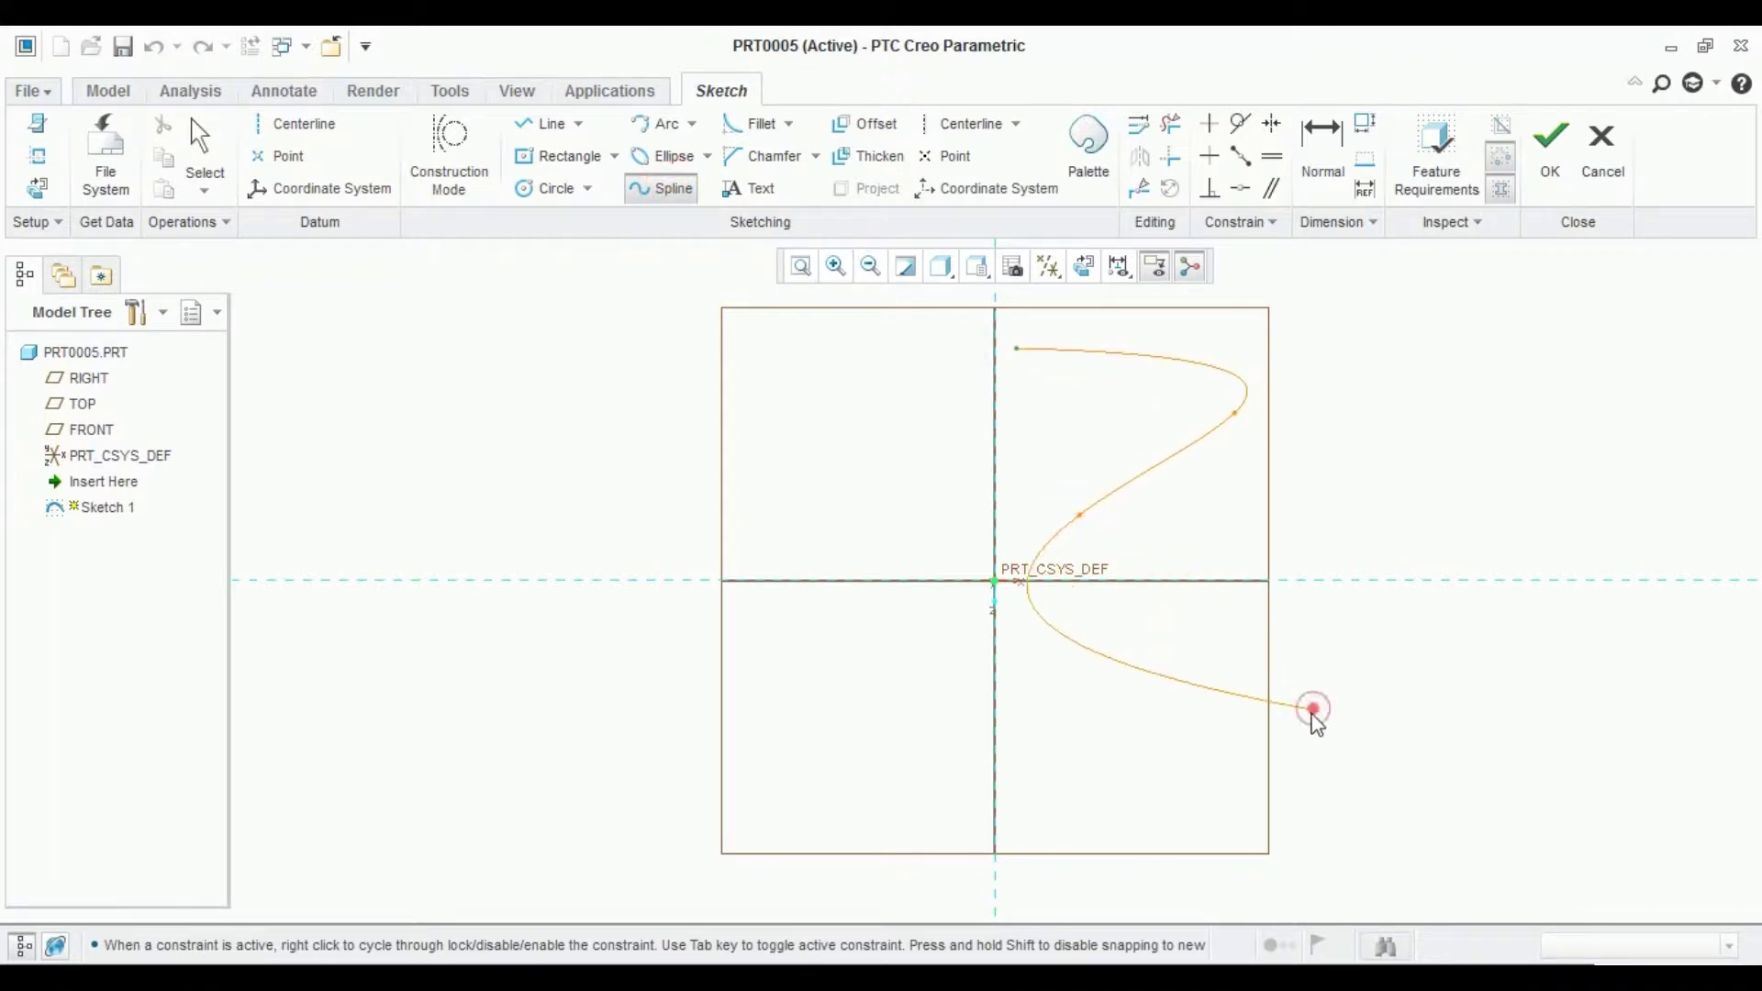
left_click(1018, 842)
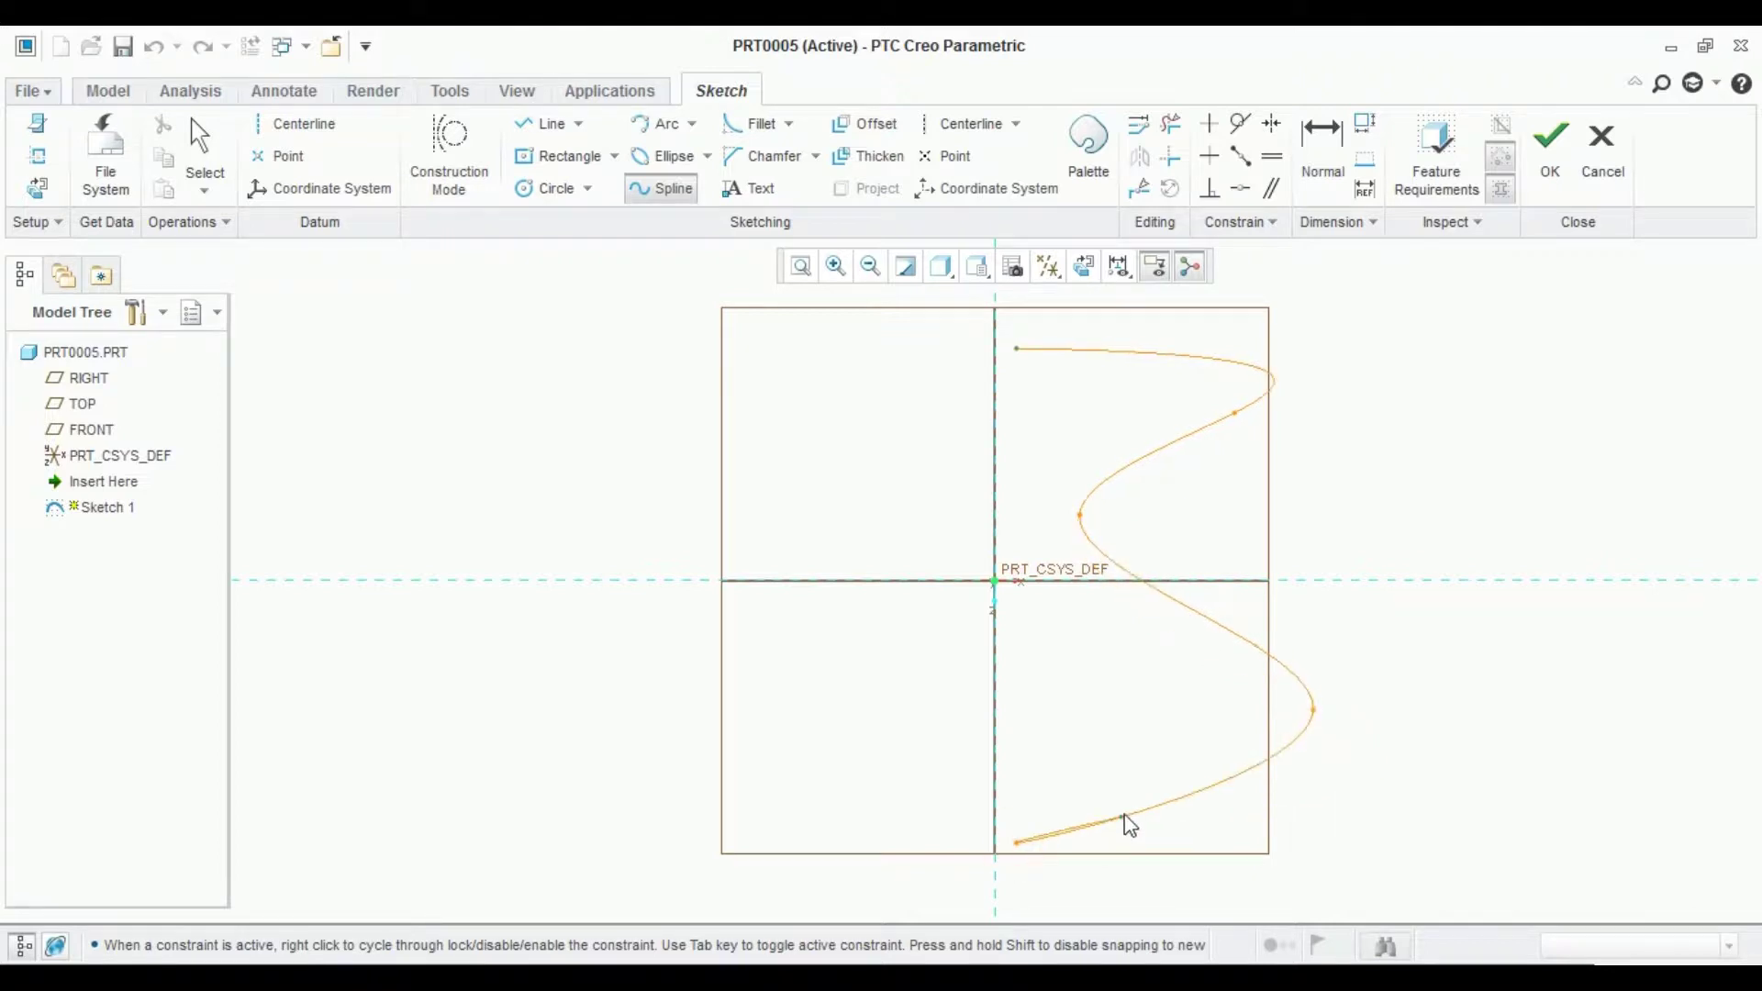
middle_click(1130, 823)
left_click(1547, 179)
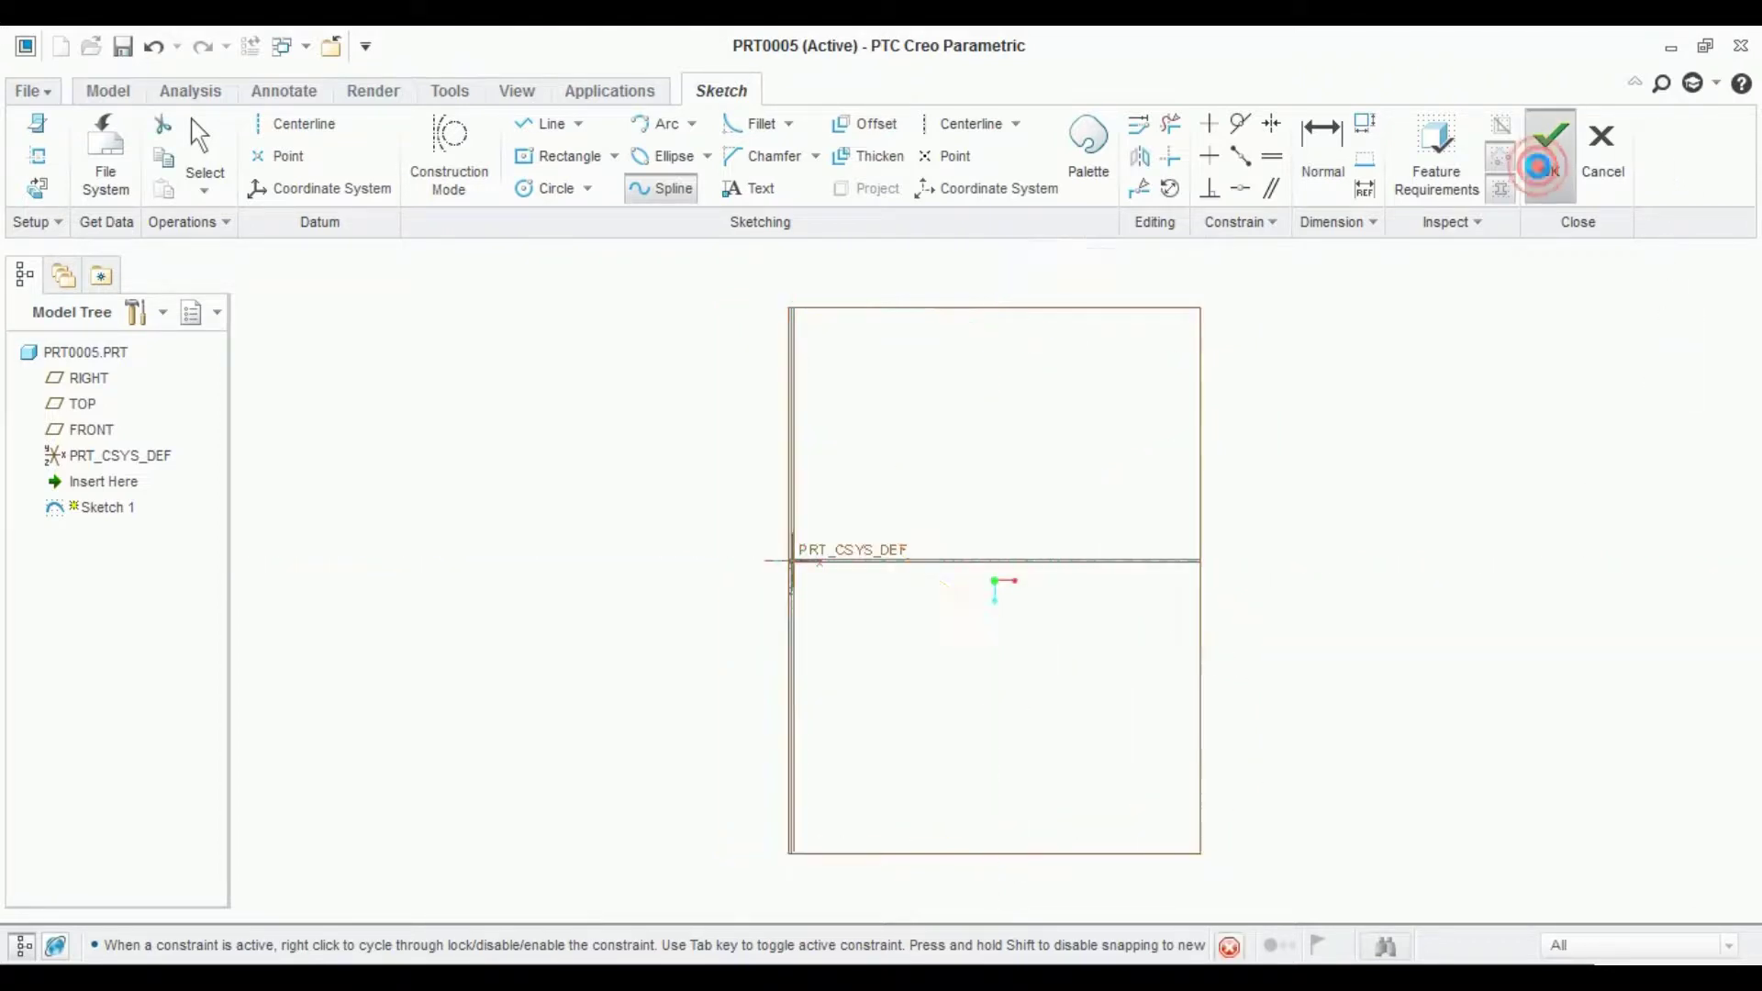
middle_click_drag(1457, 389, 1420, 444)
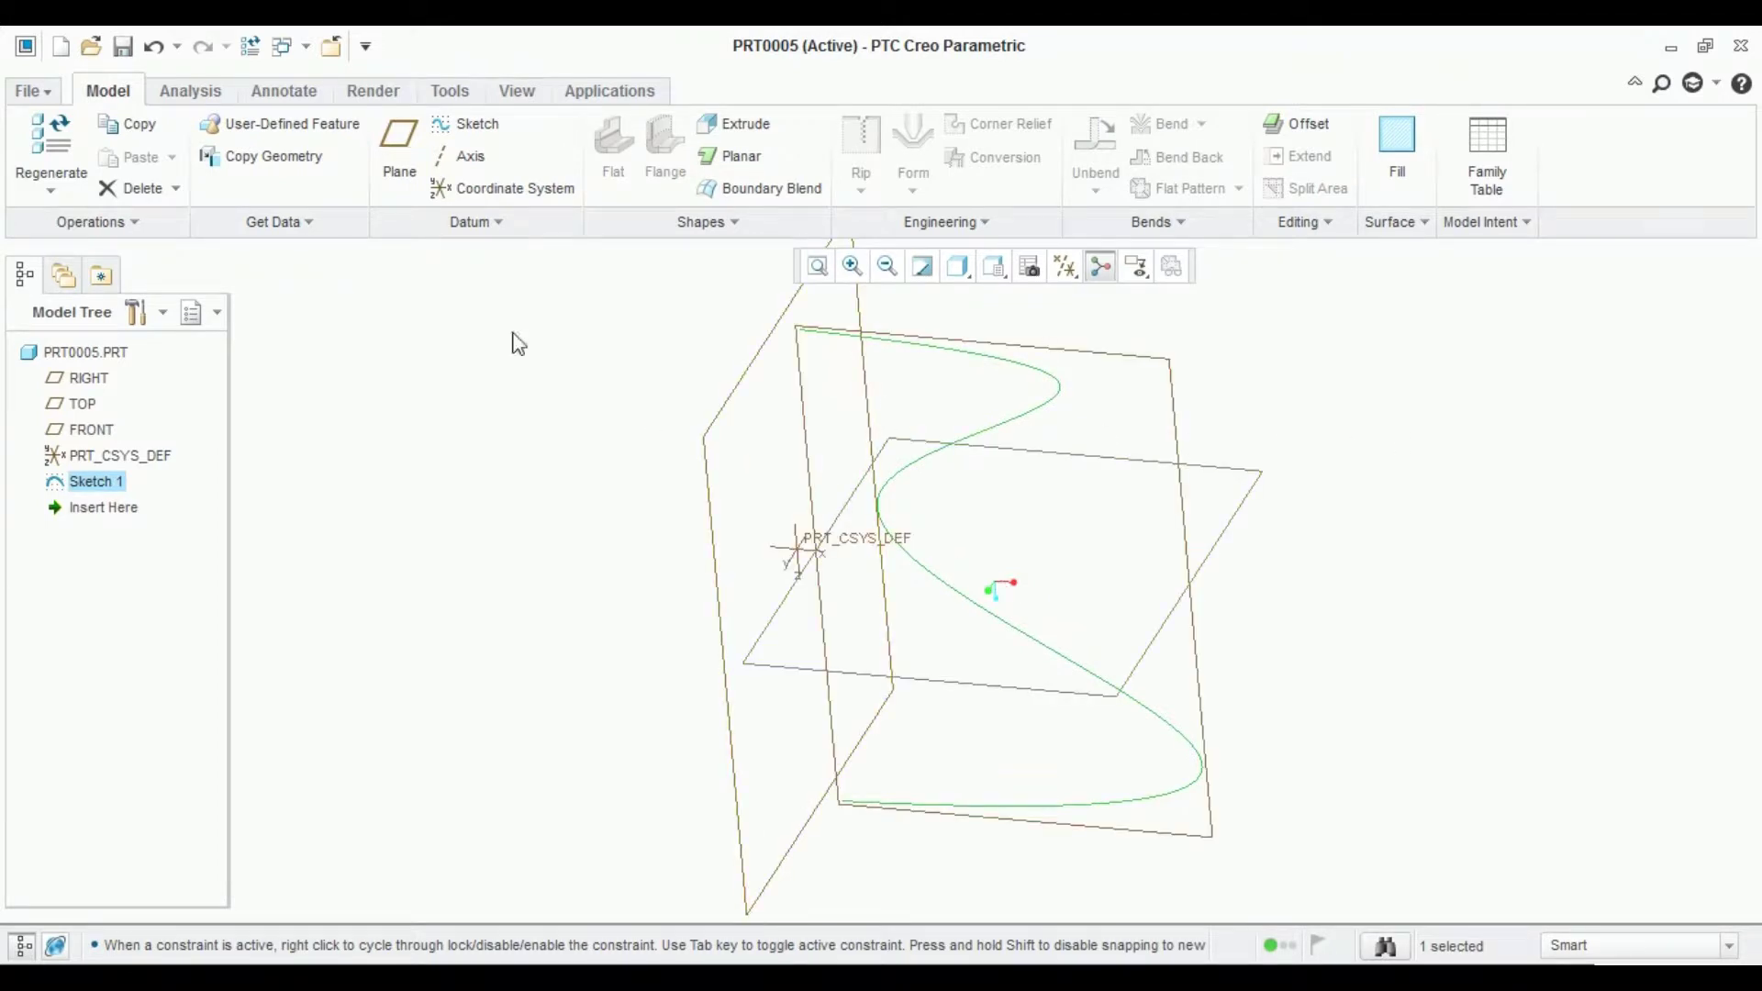
Start a datum axis, trying the RIGHT, TOP and FRONT planes as references.
left_click(470, 158)
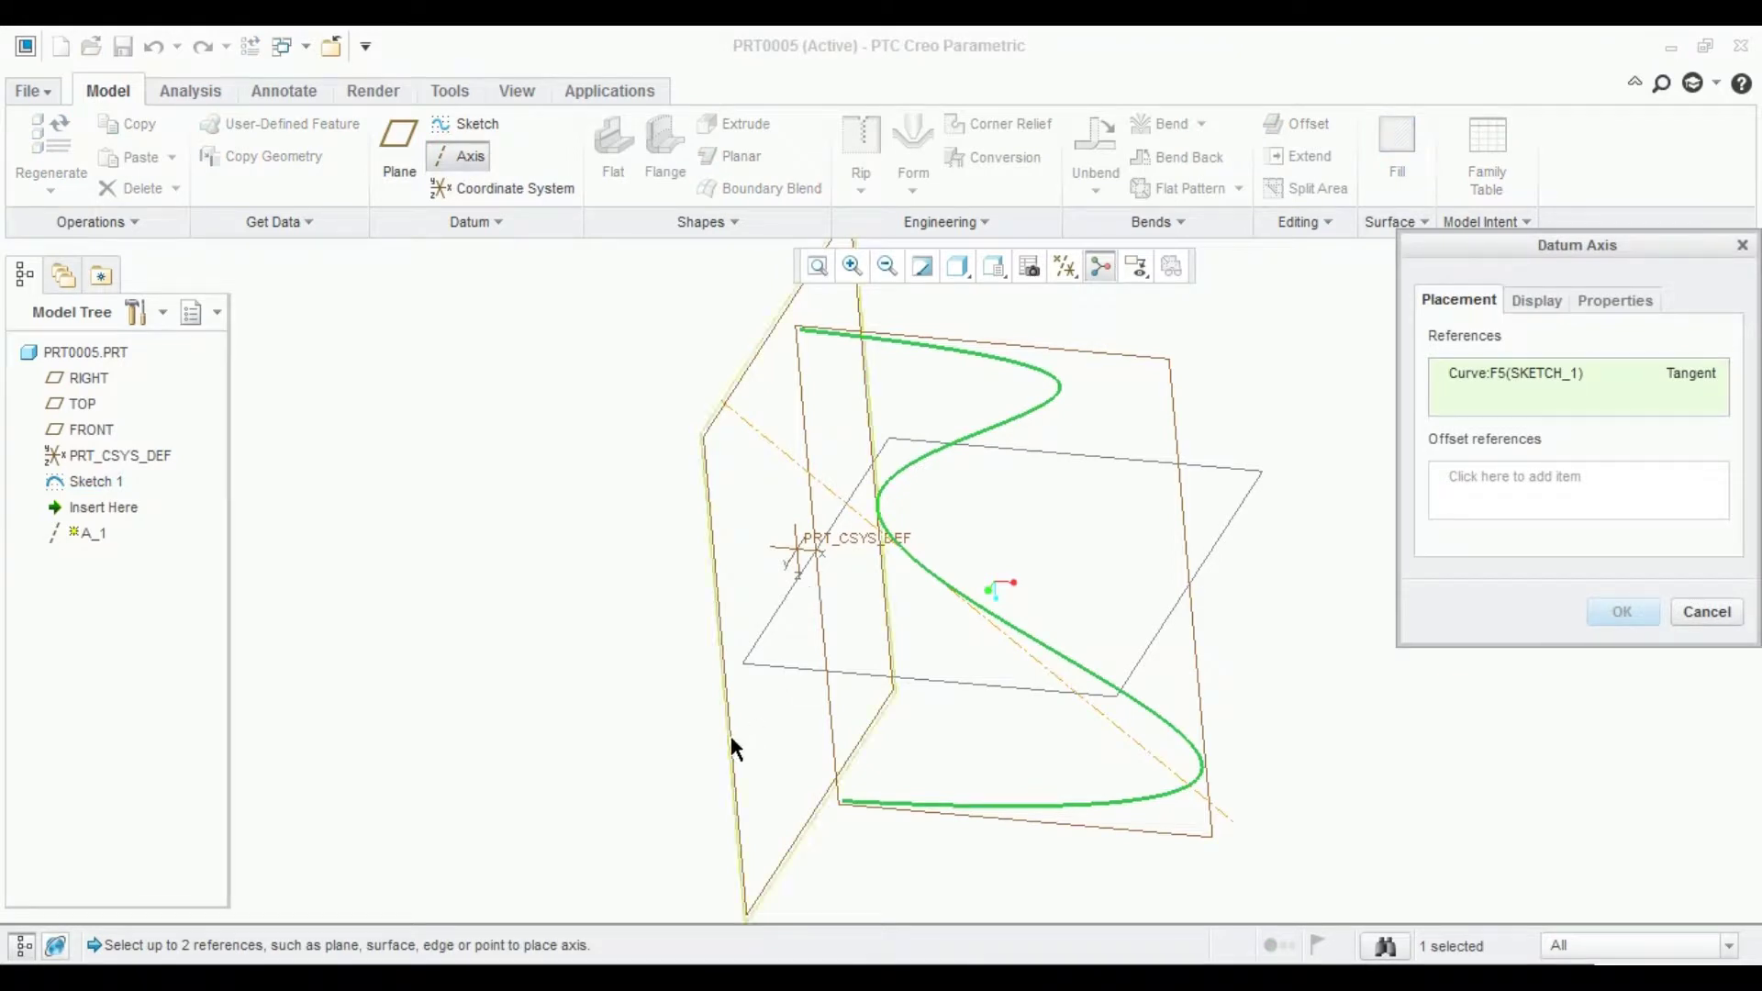
left_click(729, 681)
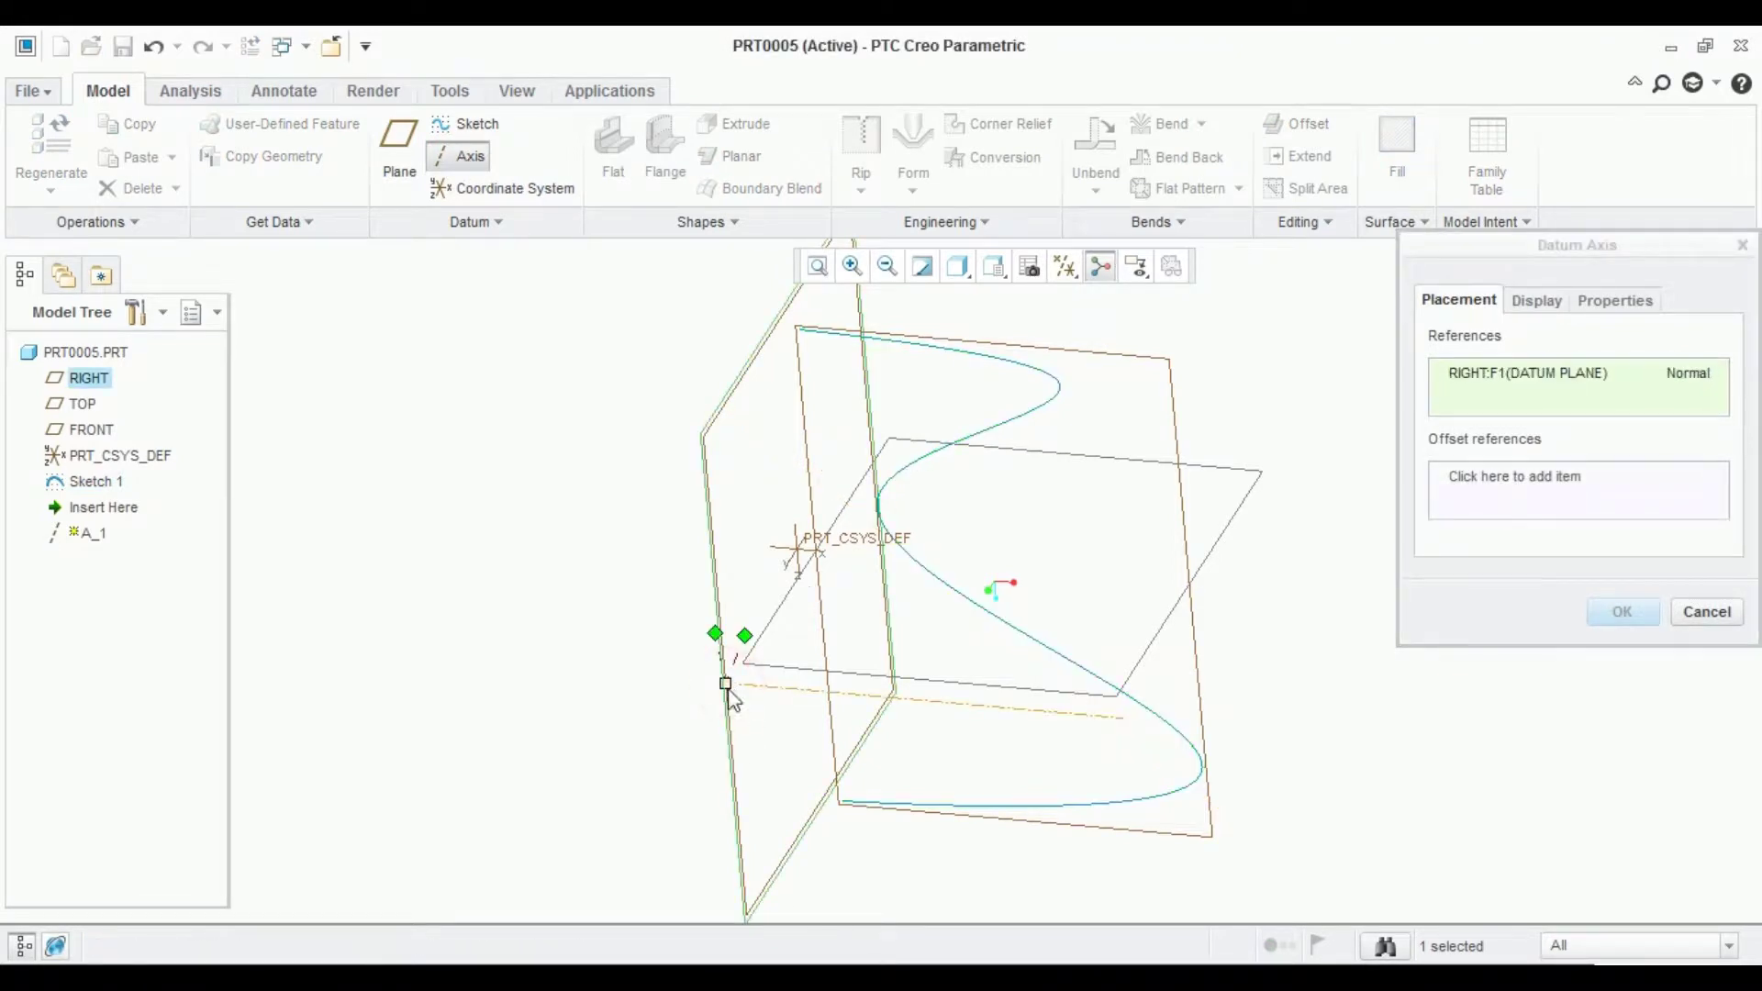
middle_click_drag(637, 793, 714, 806)
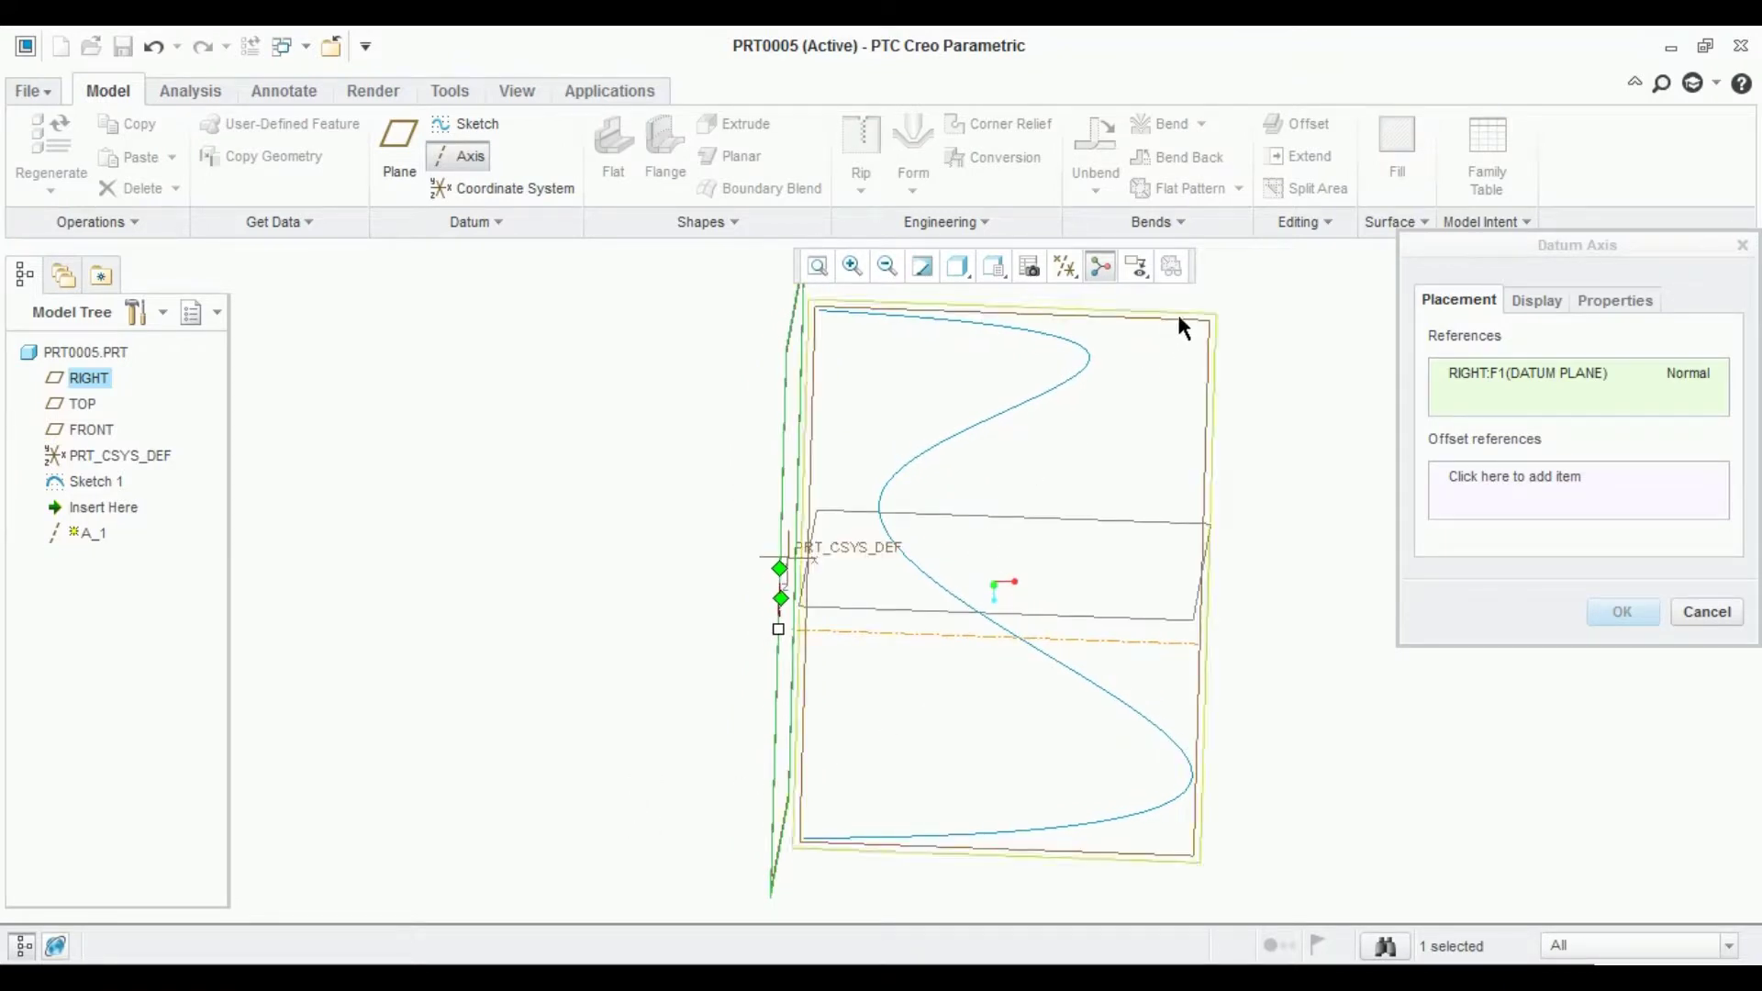
left_click(1177, 314)
middle_click_drag(1017, 504, 995, 545)
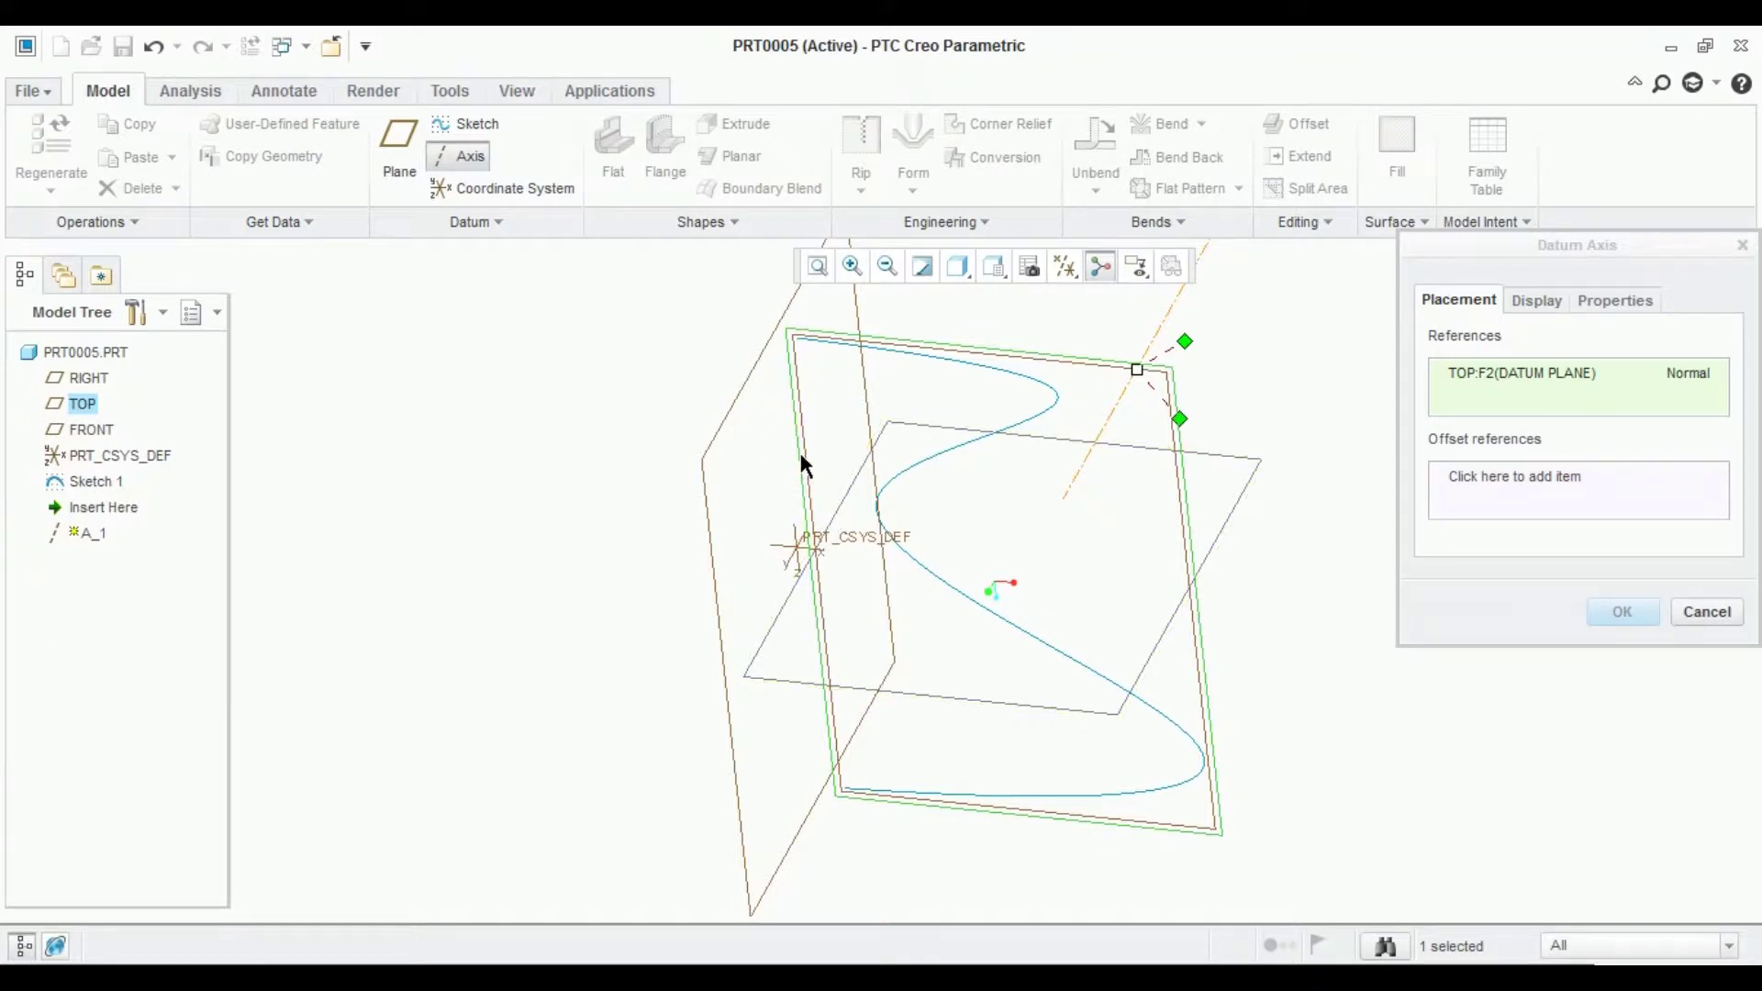
left_click(923, 696)
mouse_move(981, 699)
middle_mouse_down()
mouse_move(1112, 678)
mouse_move(883, 626)
middle_mouse_up()
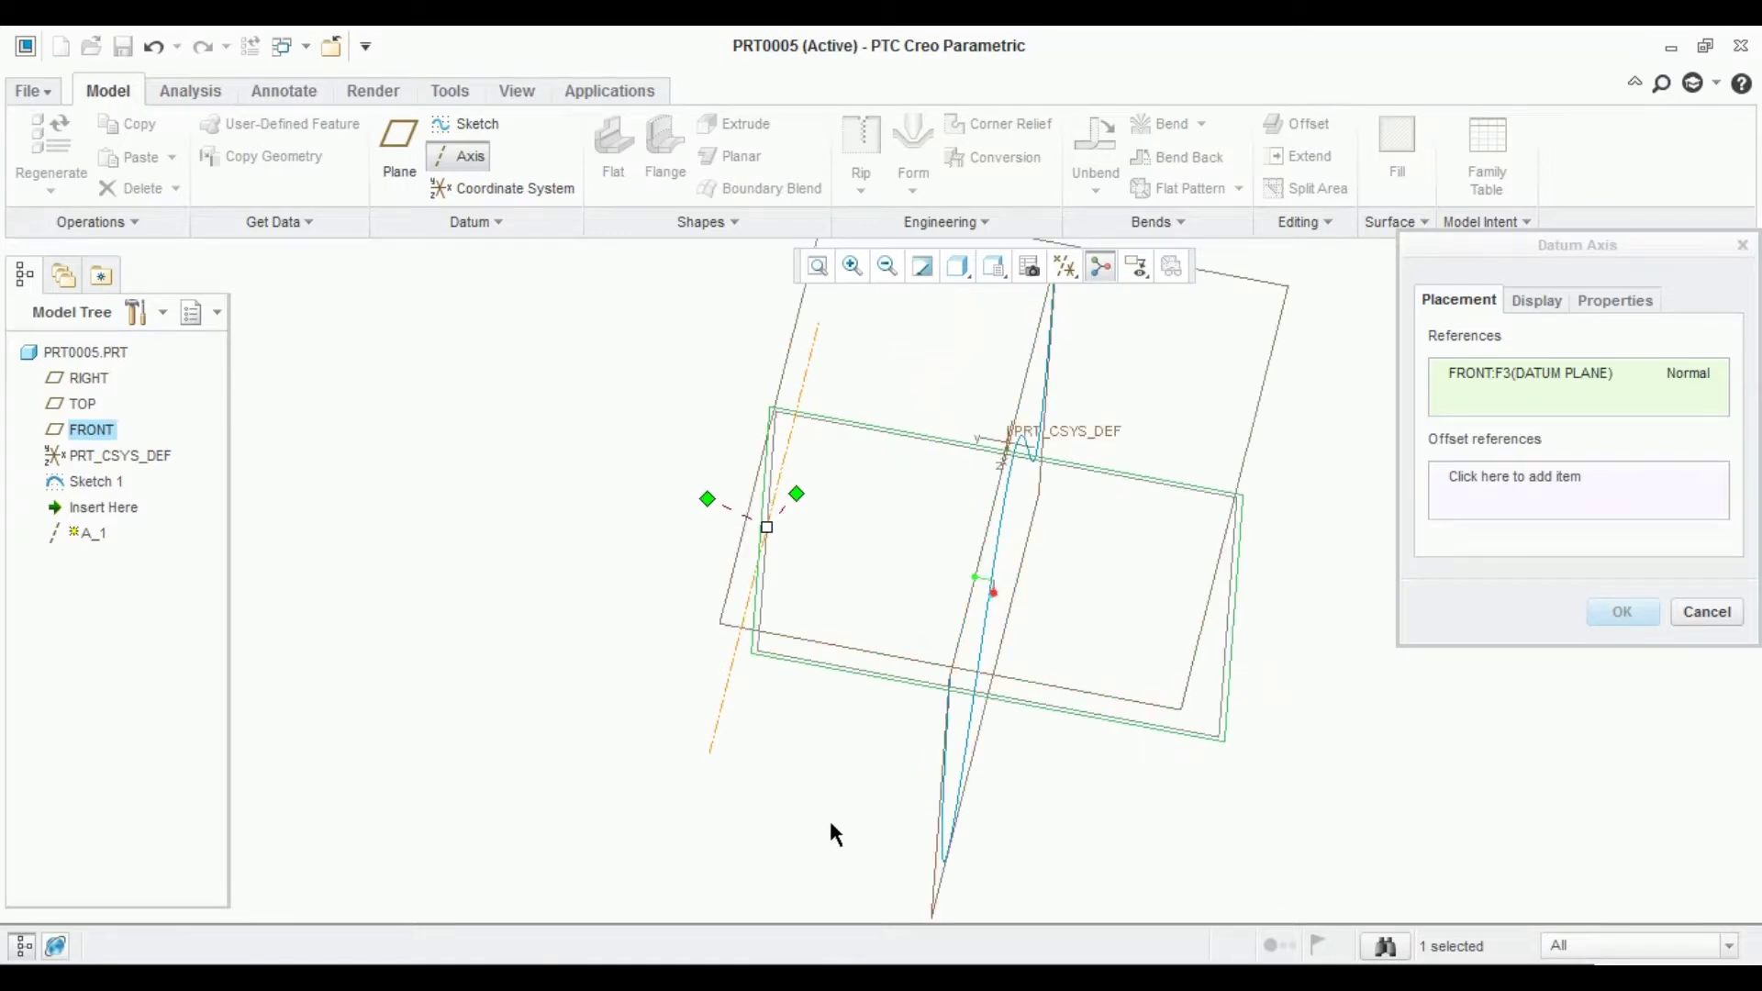
middle_click_drag(831, 824, 855, 859)
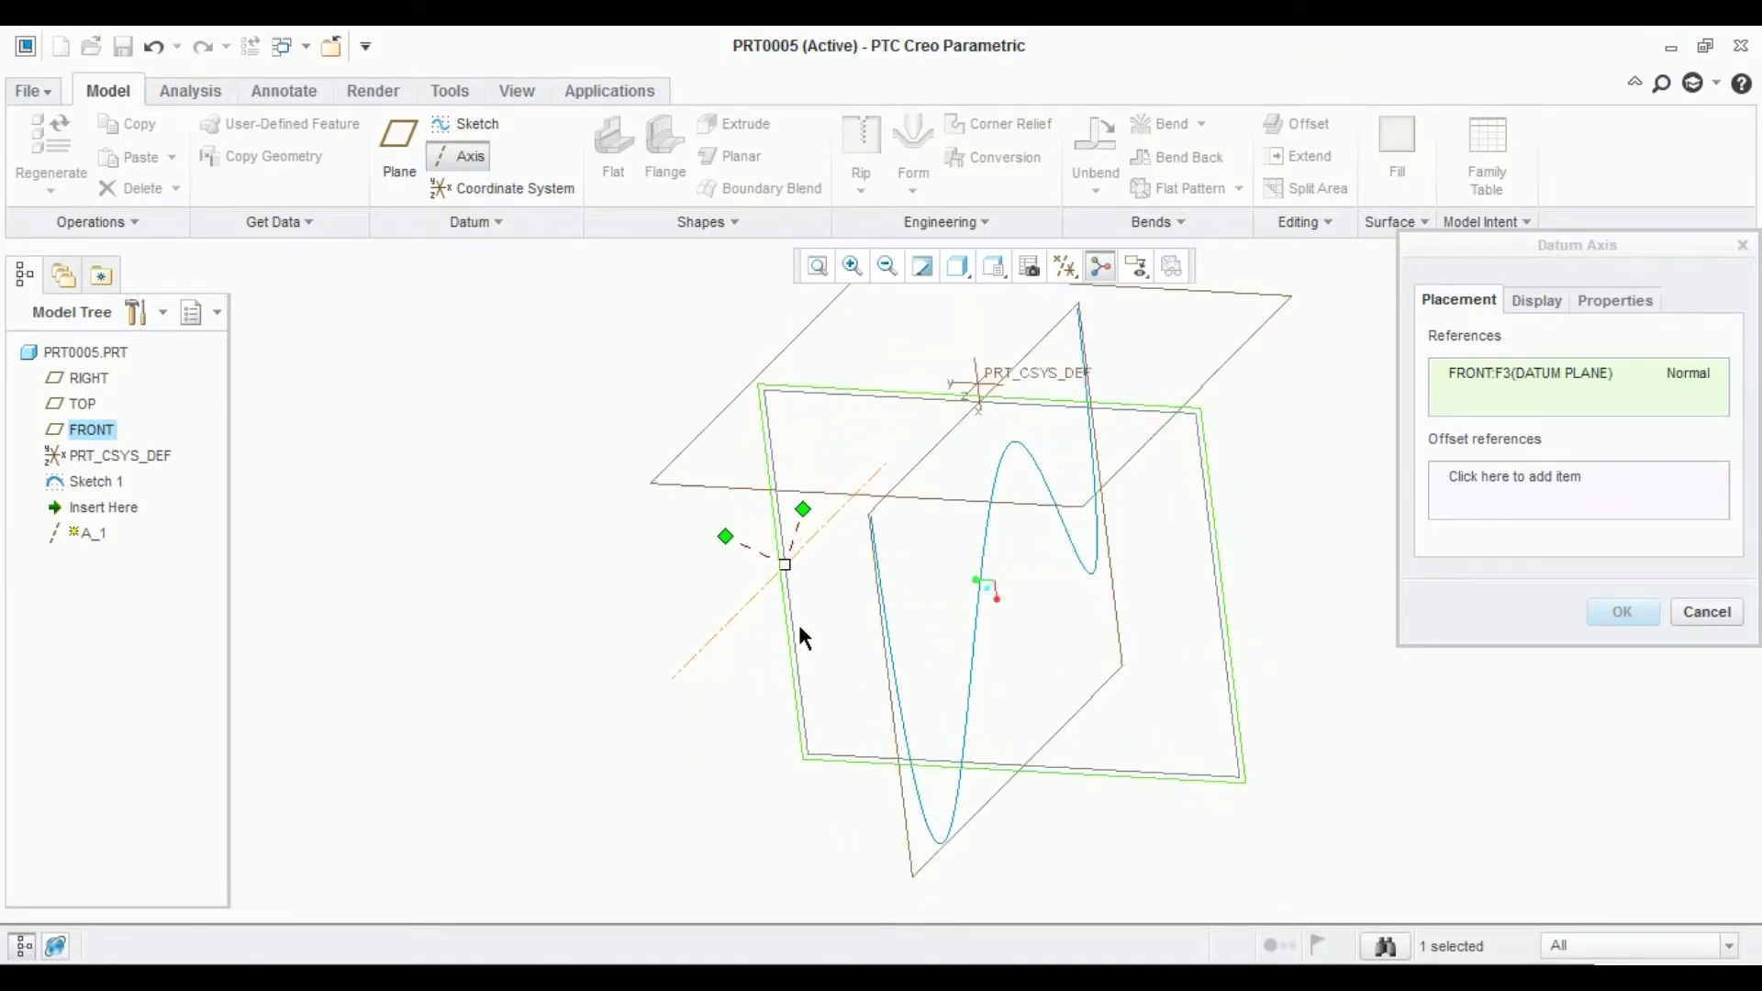
Run the axis along the PRT_CSYS_DEF z-axis and create it as A_1.
left_click(787, 566)
middle_click_drag(1212, 555, 1195, 511)
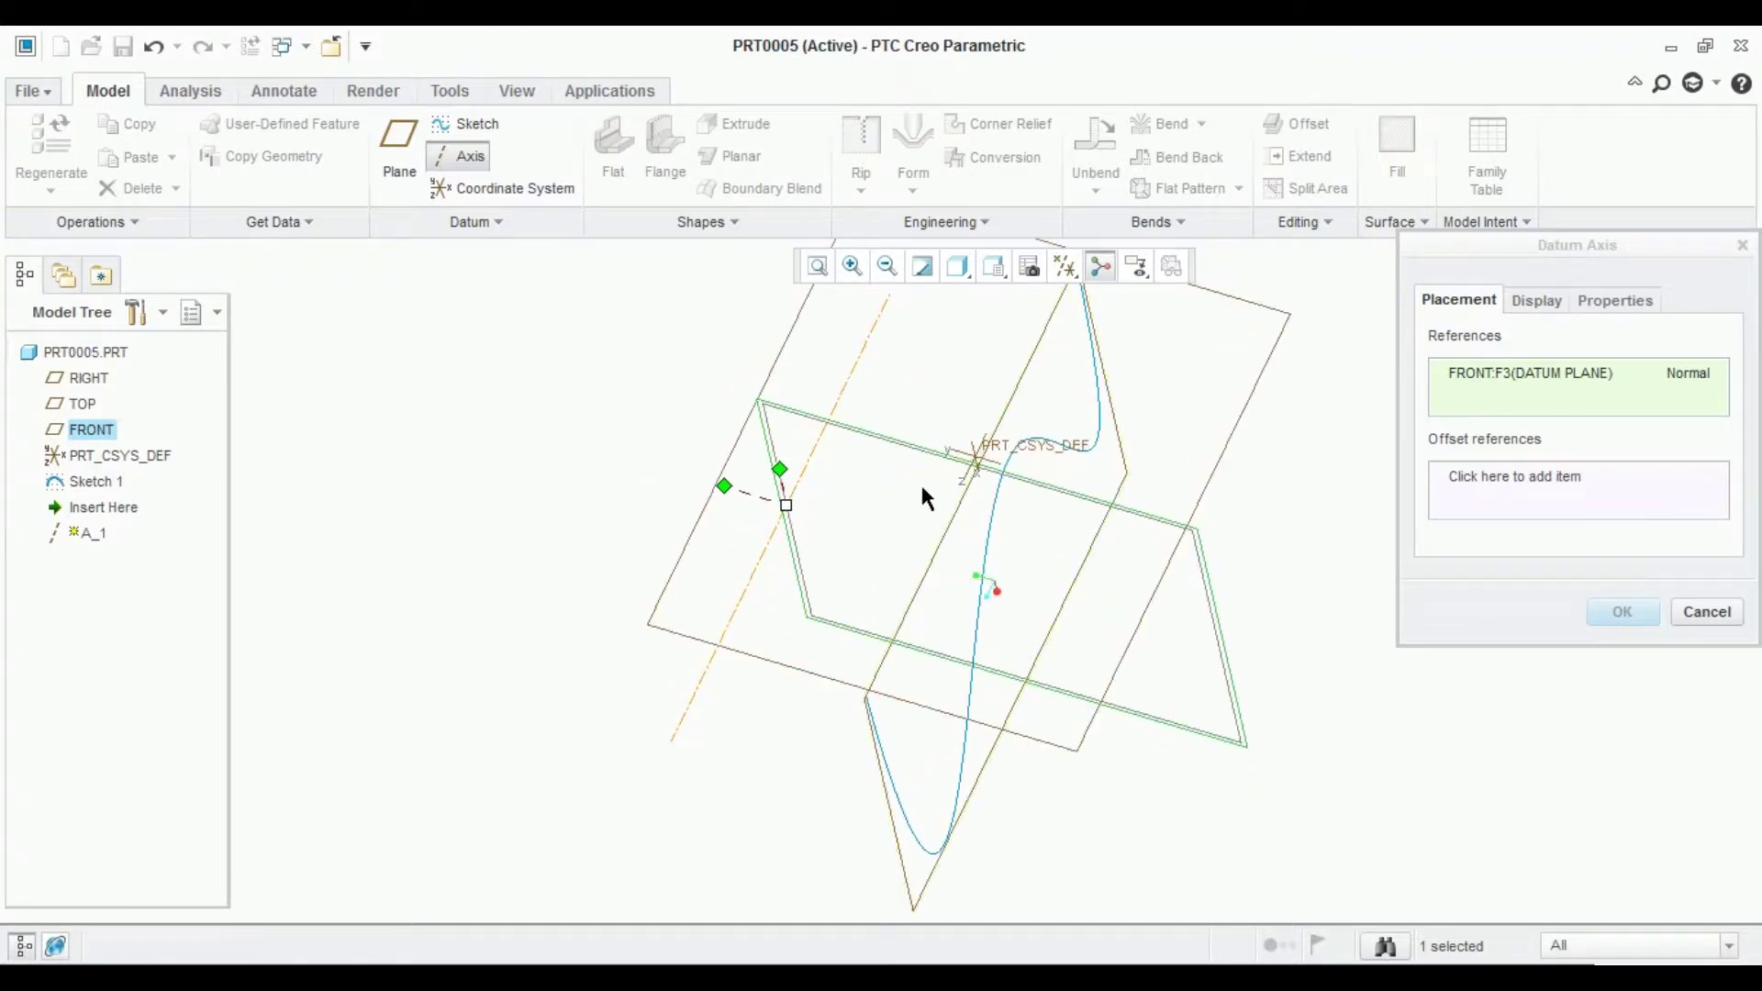
left_click(966, 472)
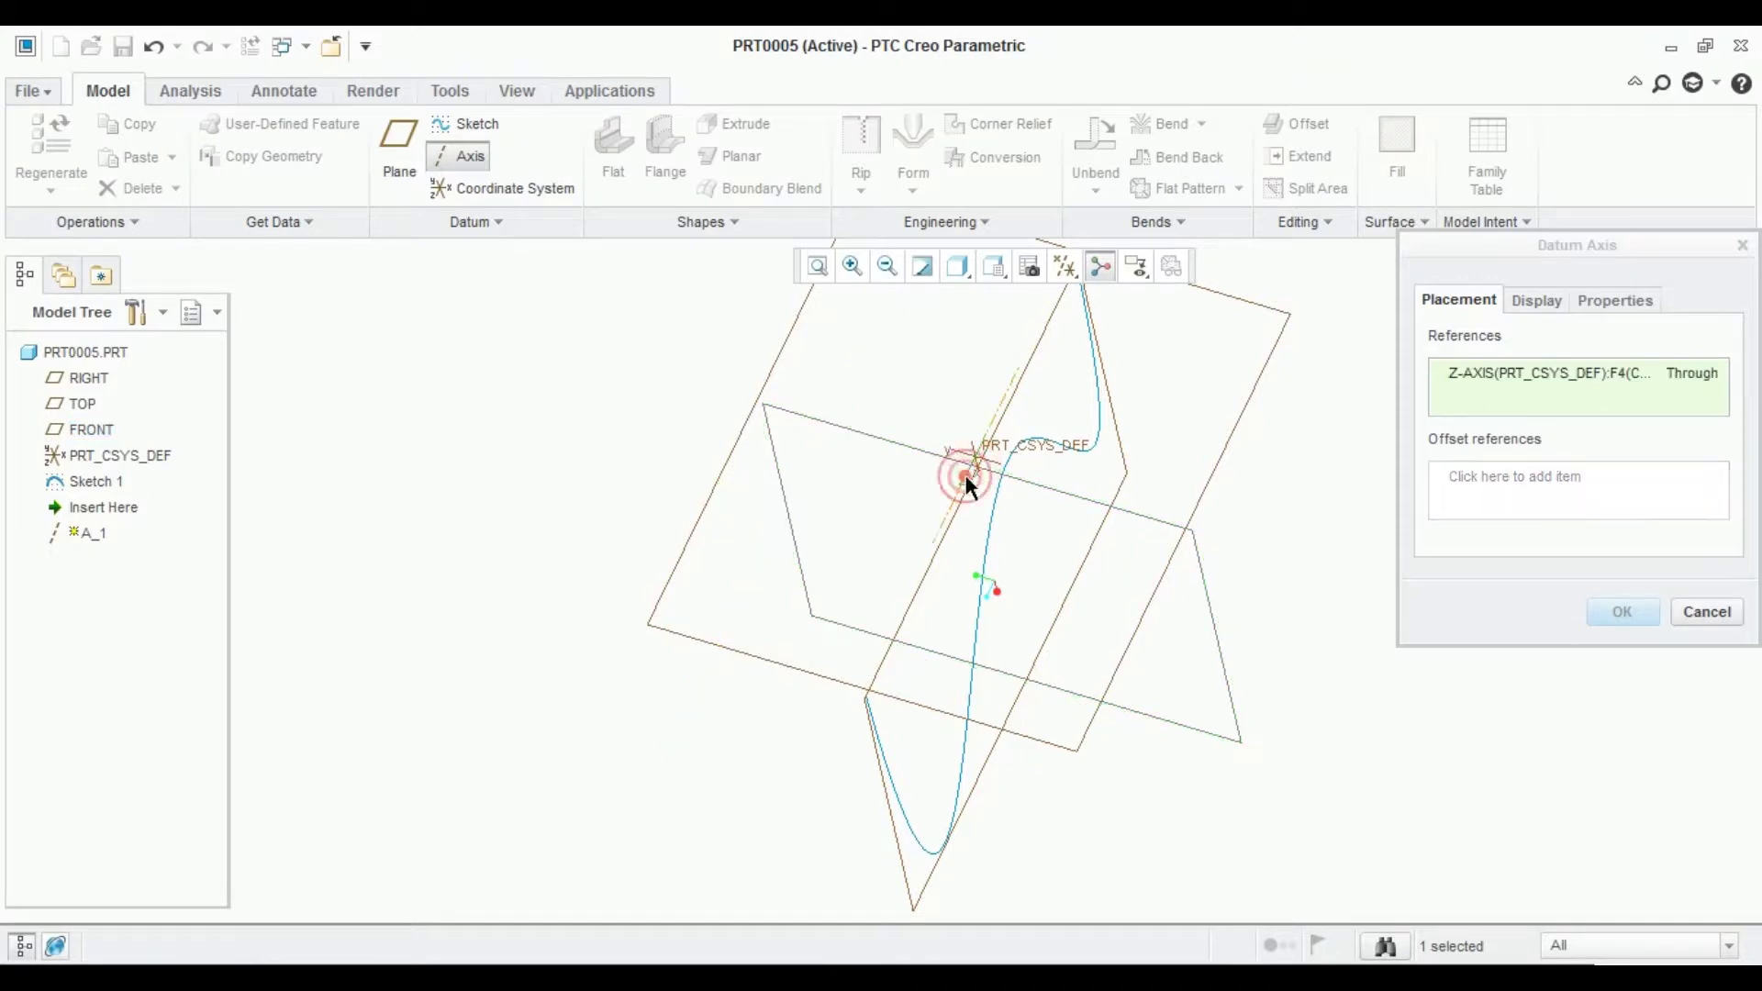
middle_click_drag(861, 627, 969, 545)
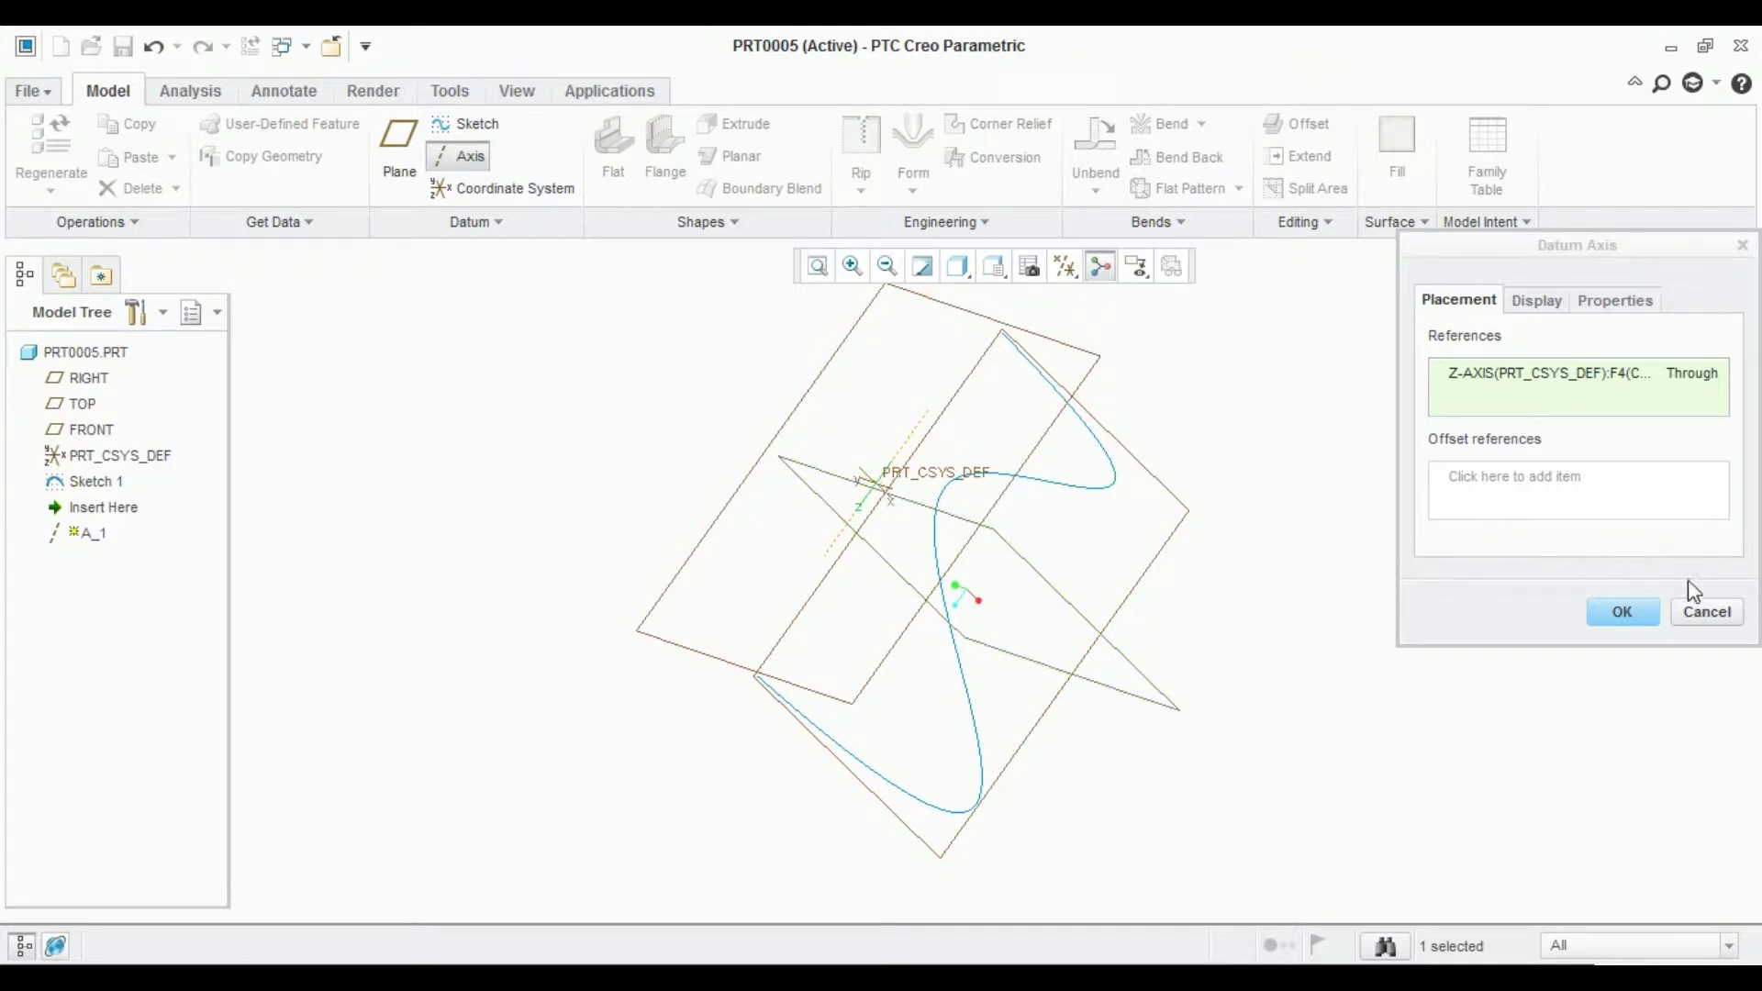
left_click(1648, 613)
left_click(1345, 645)
mouse_move(1338, 634)
middle_mouse_down()
mouse_move(1314, 566)
mouse_move(1349, 555)
mouse_move(1419, 645)
middle_mouse_up()
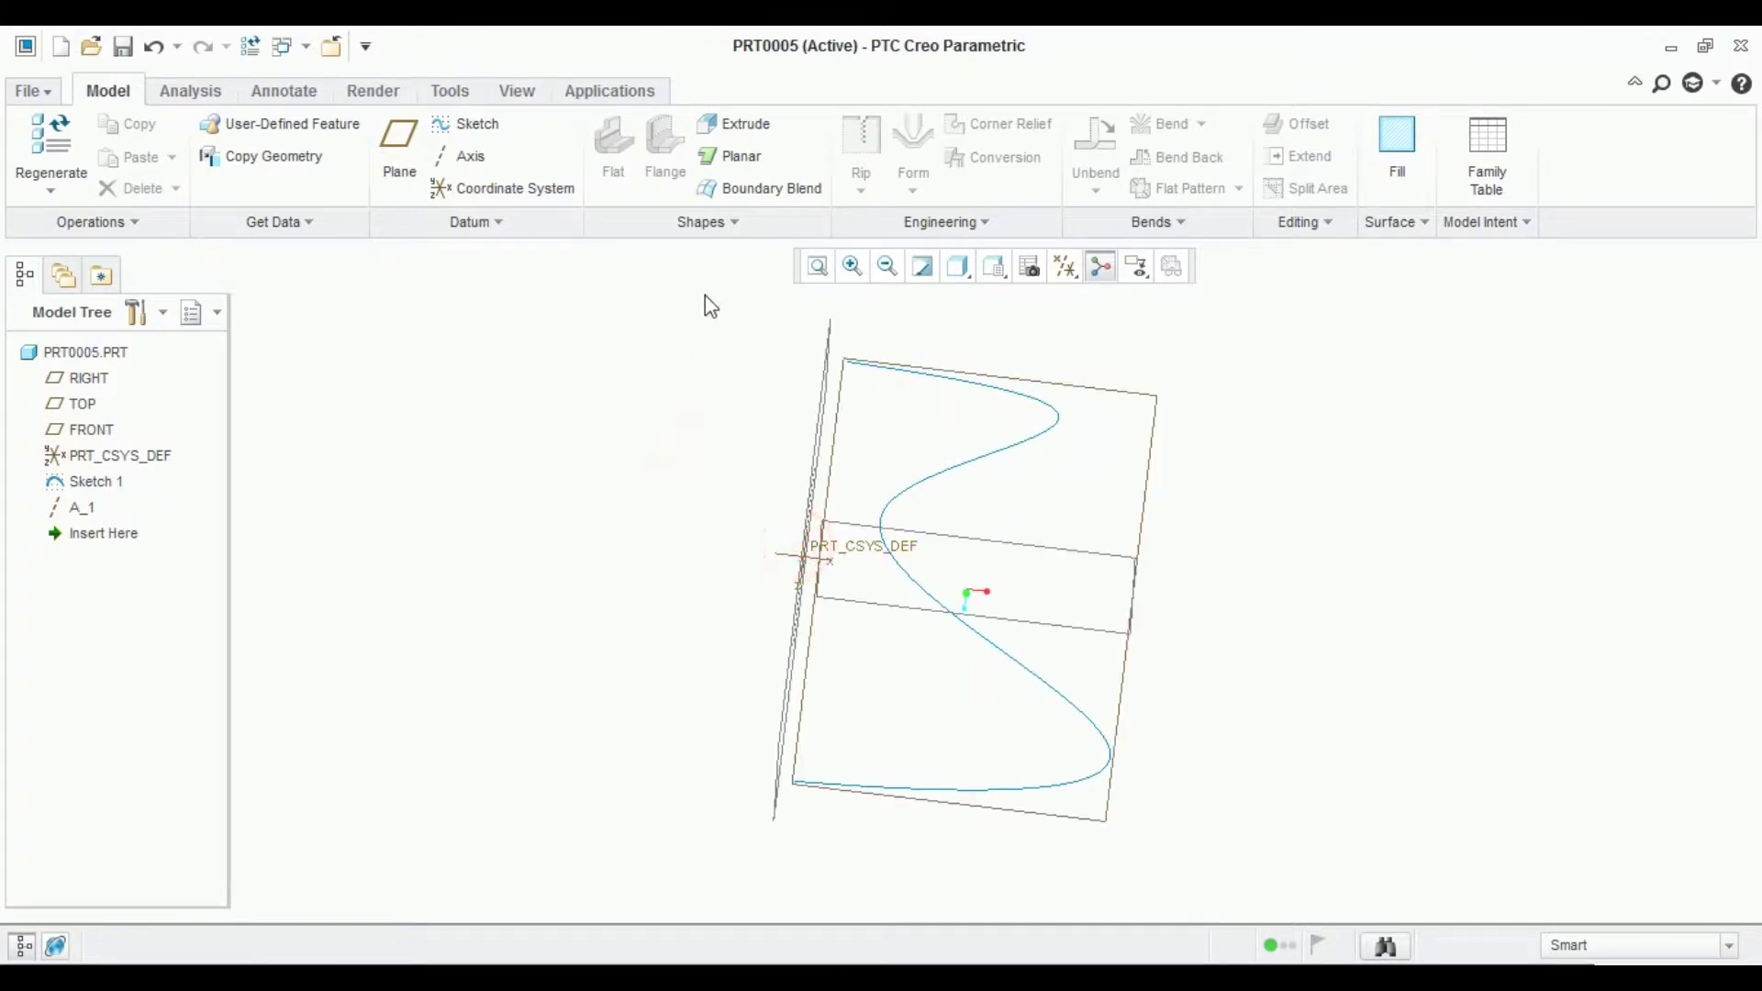
Start a revolve using Sketch 1 as profile and axis A_1 as the revolve axis.
left_click(719, 225)
left_click(702, 253)
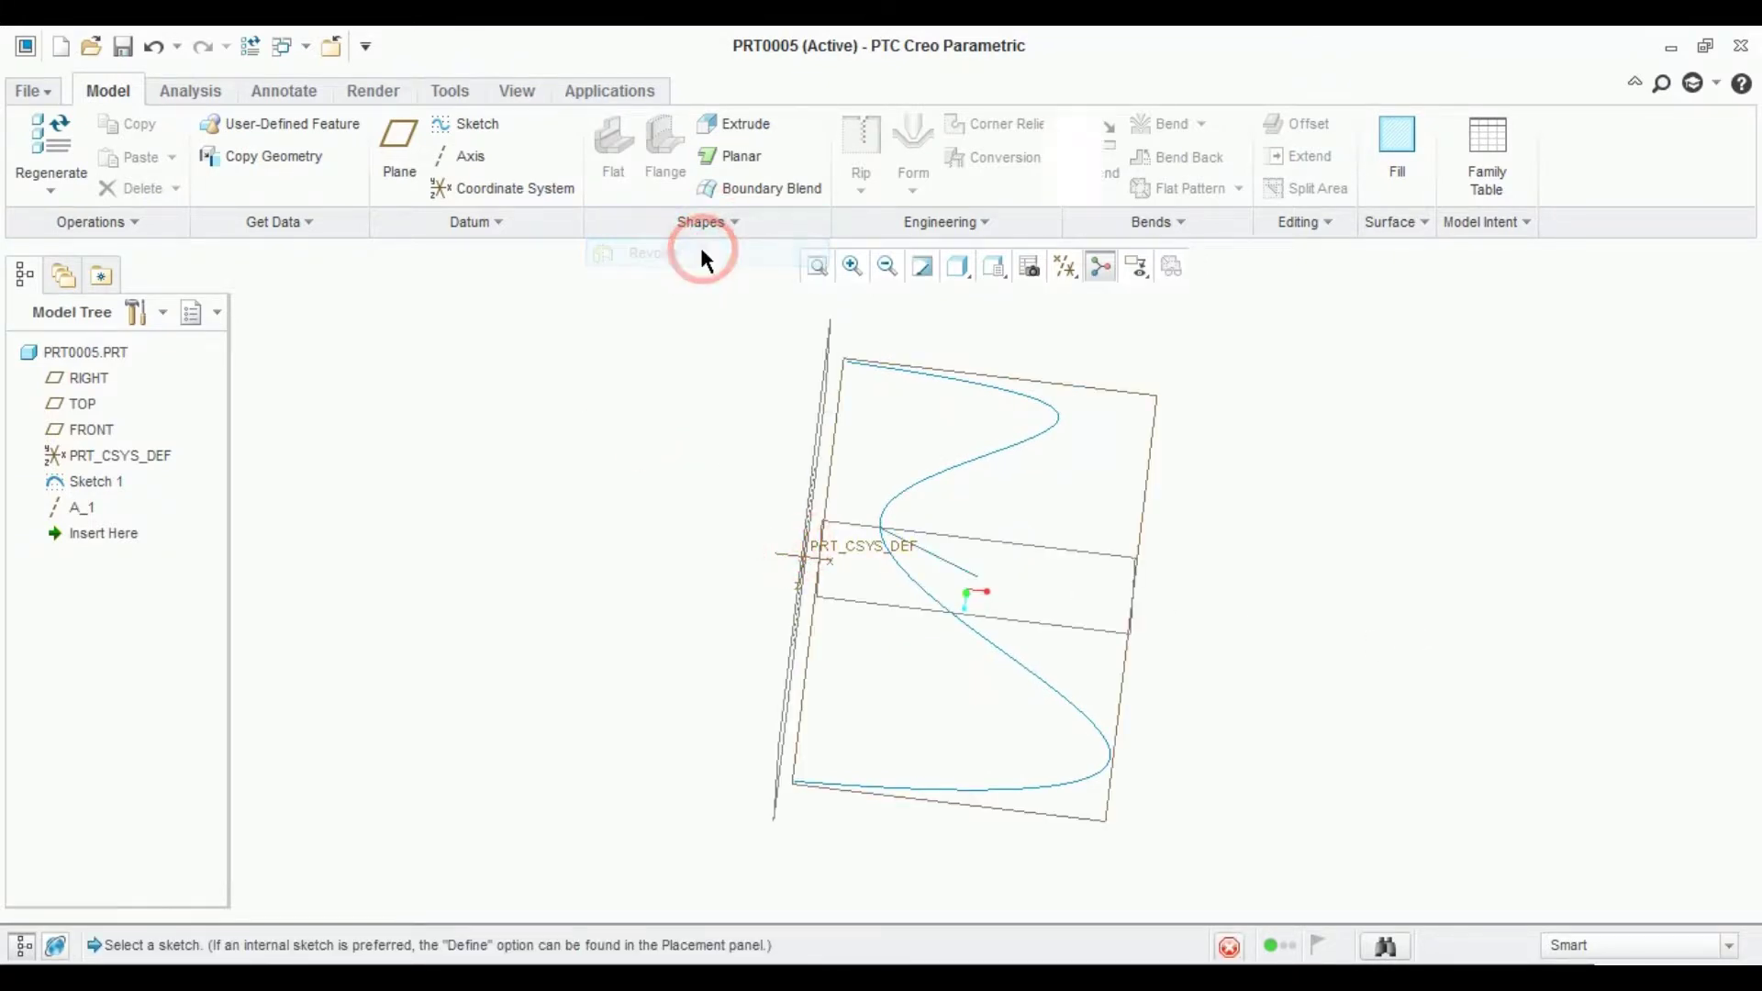
left_click(939, 465)
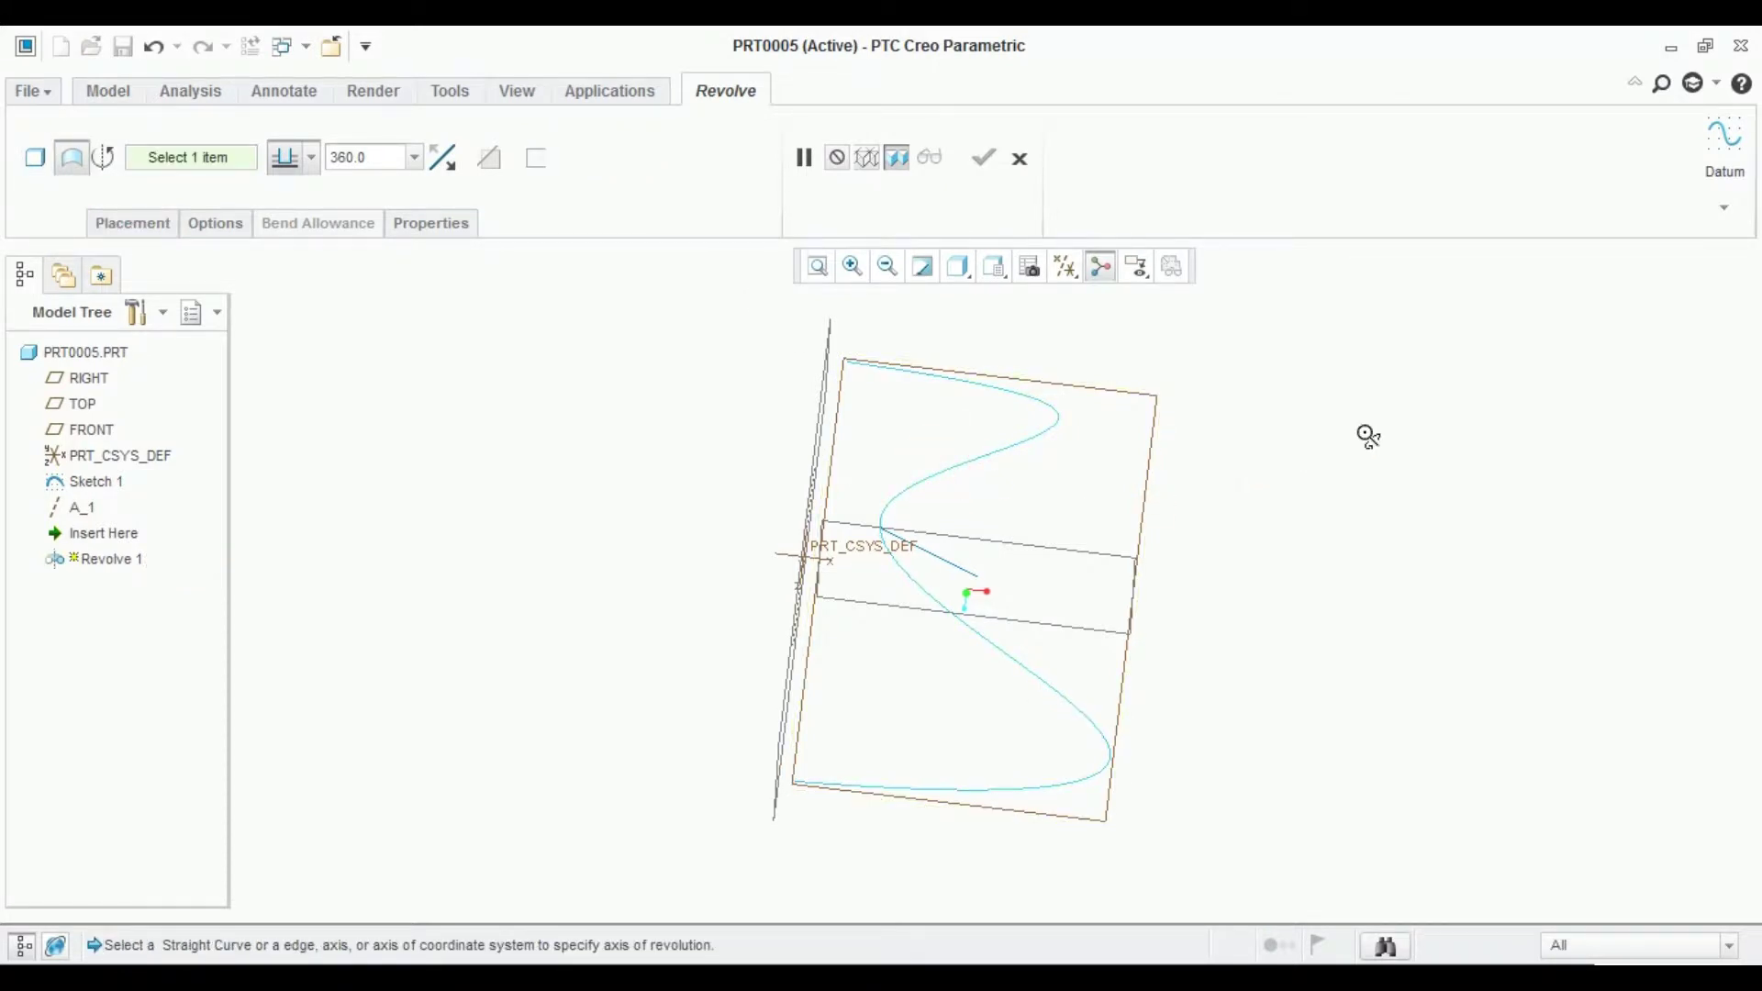
middle_click_drag(1368, 437, 1258, 501)
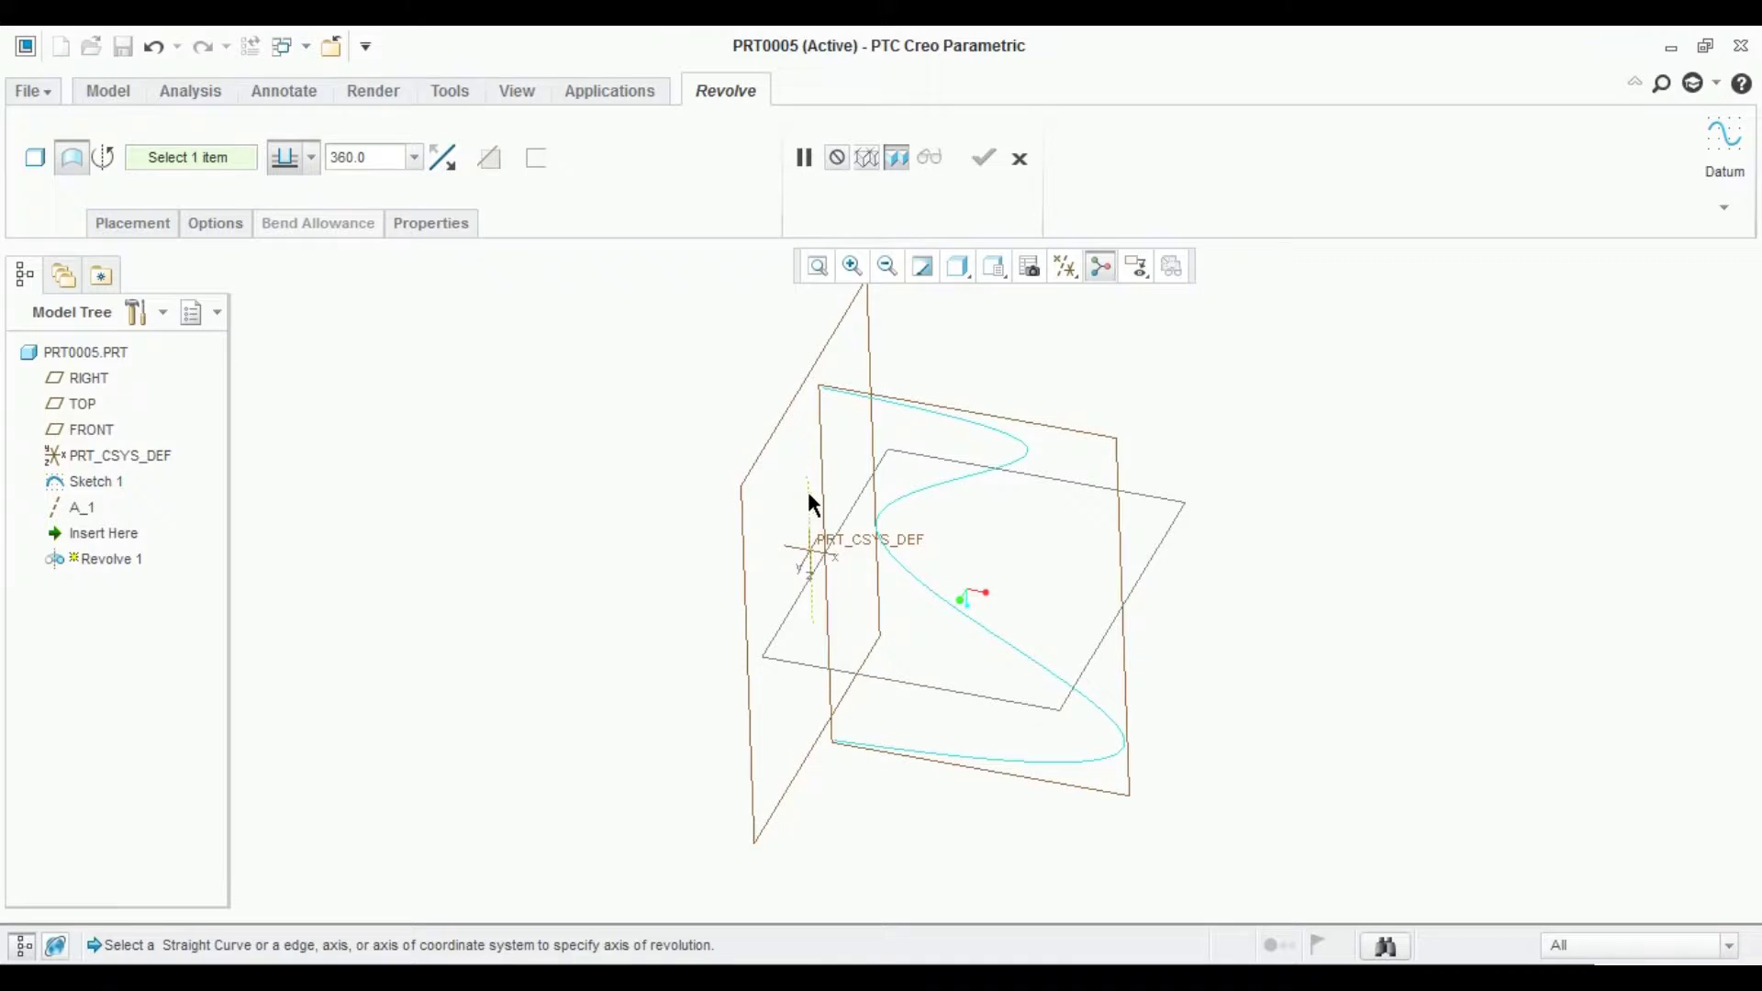
left_click(808, 492)
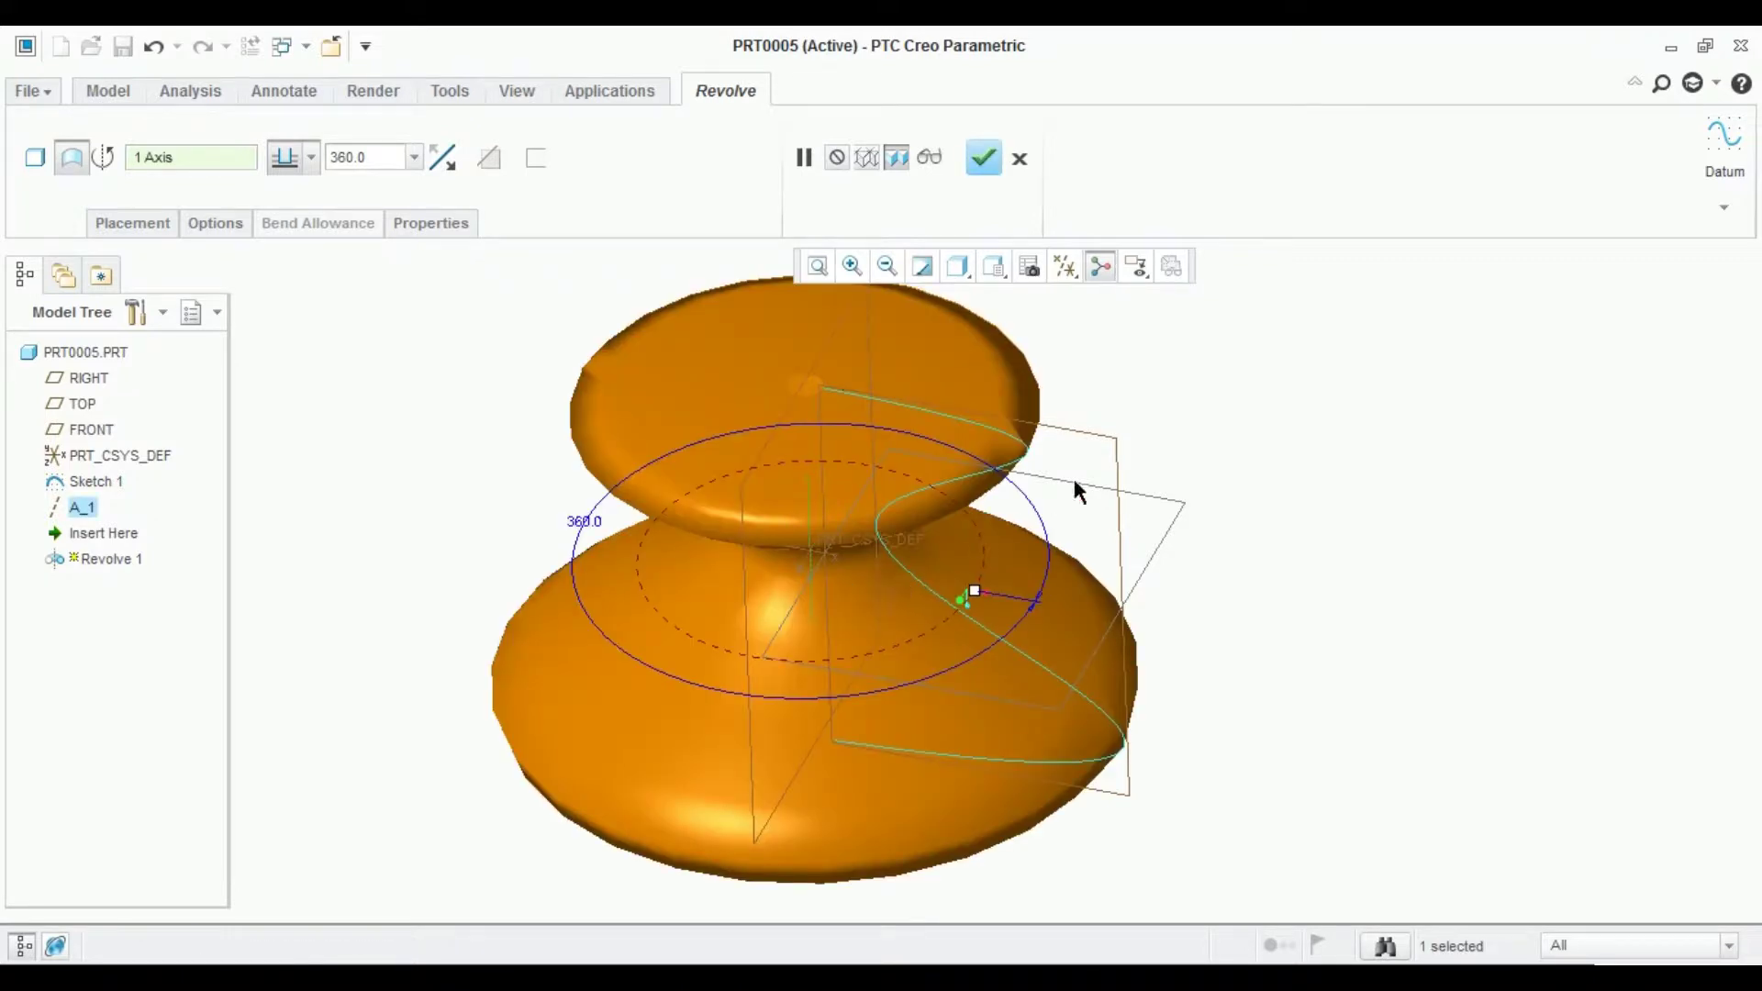
Make the 360° revolve a 5.00-thick first wall and confirm Revolve 1.
middle_click_drag(1216, 379, 1279, 246)
middle_click_drag(1298, 578, 1298, 523)
scroll(1302, 531, "down", 3)
scroll(1301, 529, "up", 3)
scroll(1301, 530, "down", 2)
scroll(1301, 529, "up", 1)
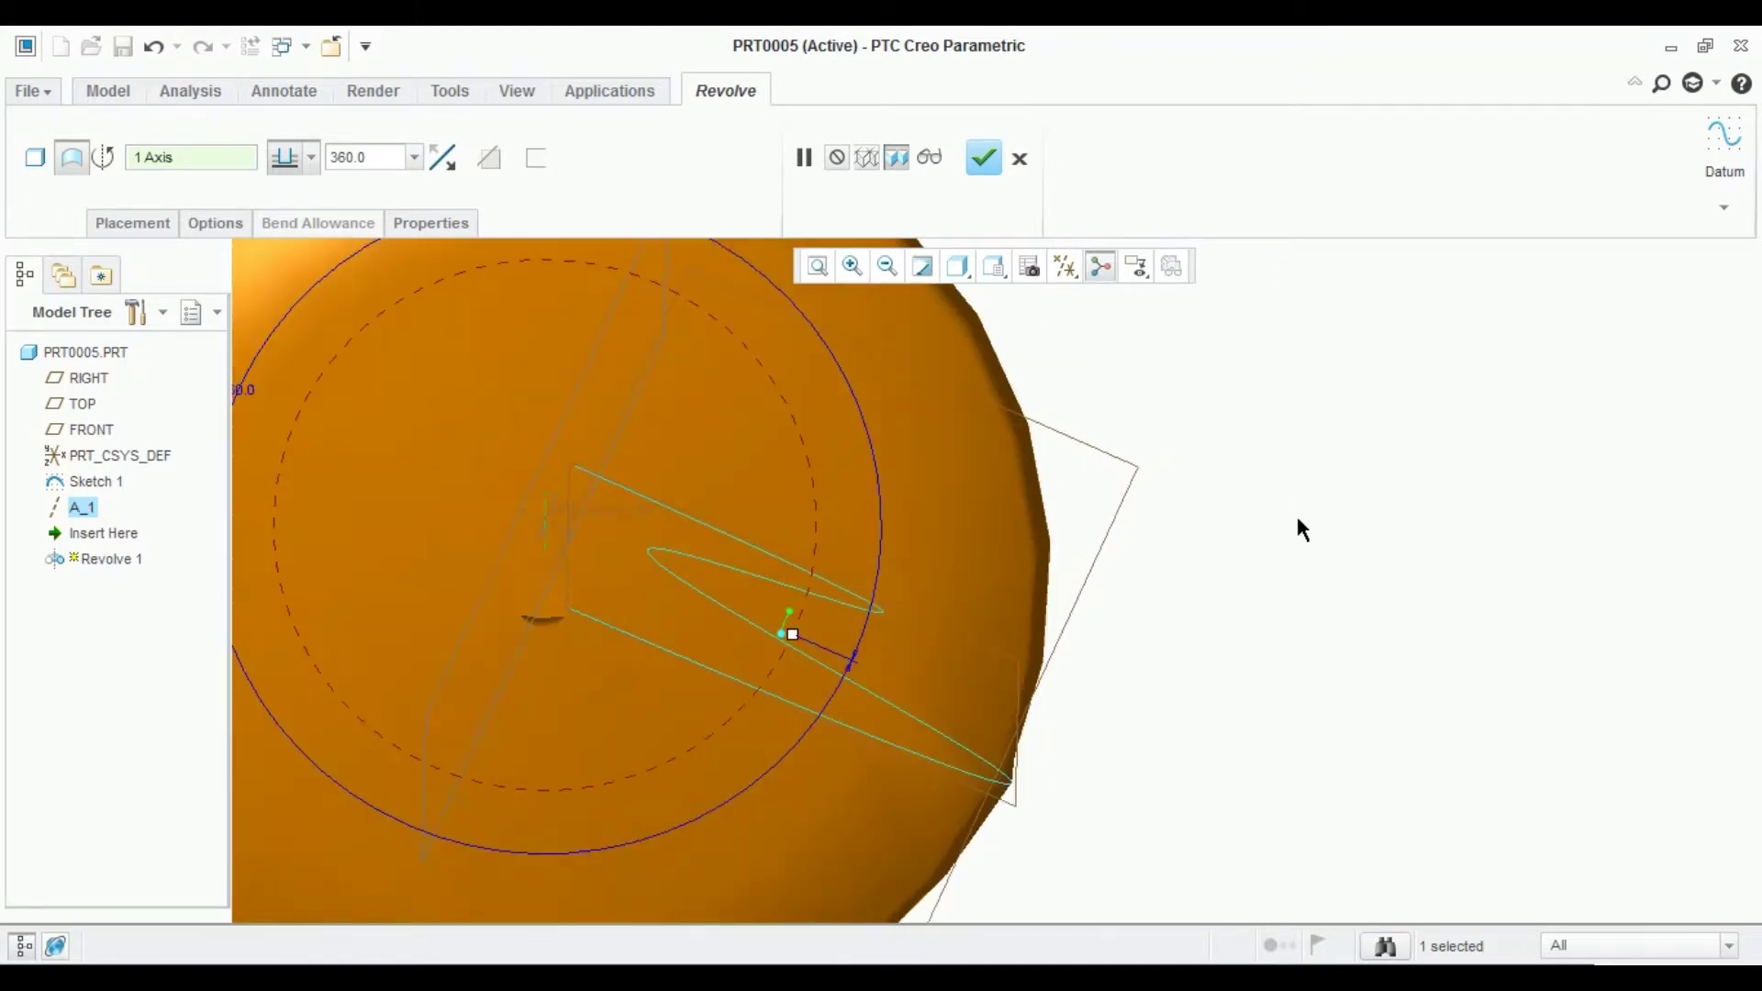
mouse_move(565, 610)
middle_mouse_down()
mouse_move(539, 622)
mouse_move(542, 680)
mouse_move(549, 626)
middle_mouse_up()
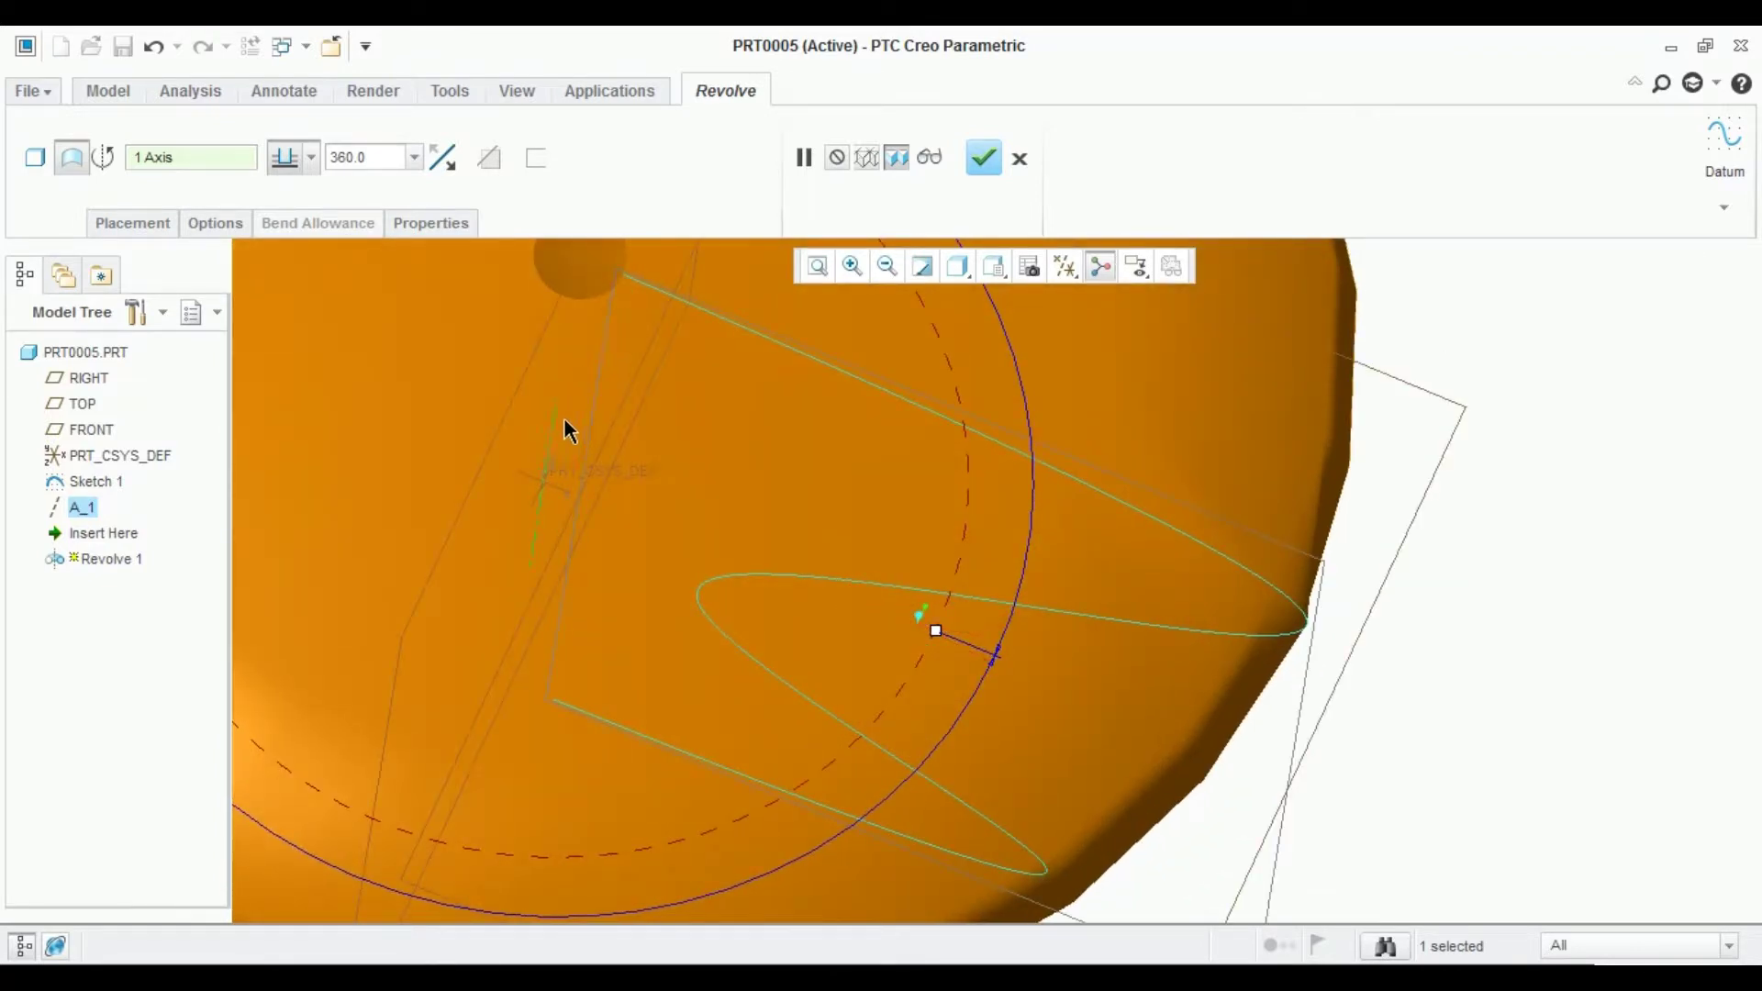
mouse_move(615, 376)
middle_mouse_down()
mouse_move(618, 460)
mouse_move(610, 432)
mouse_move(585, 465)
middle_mouse_up()
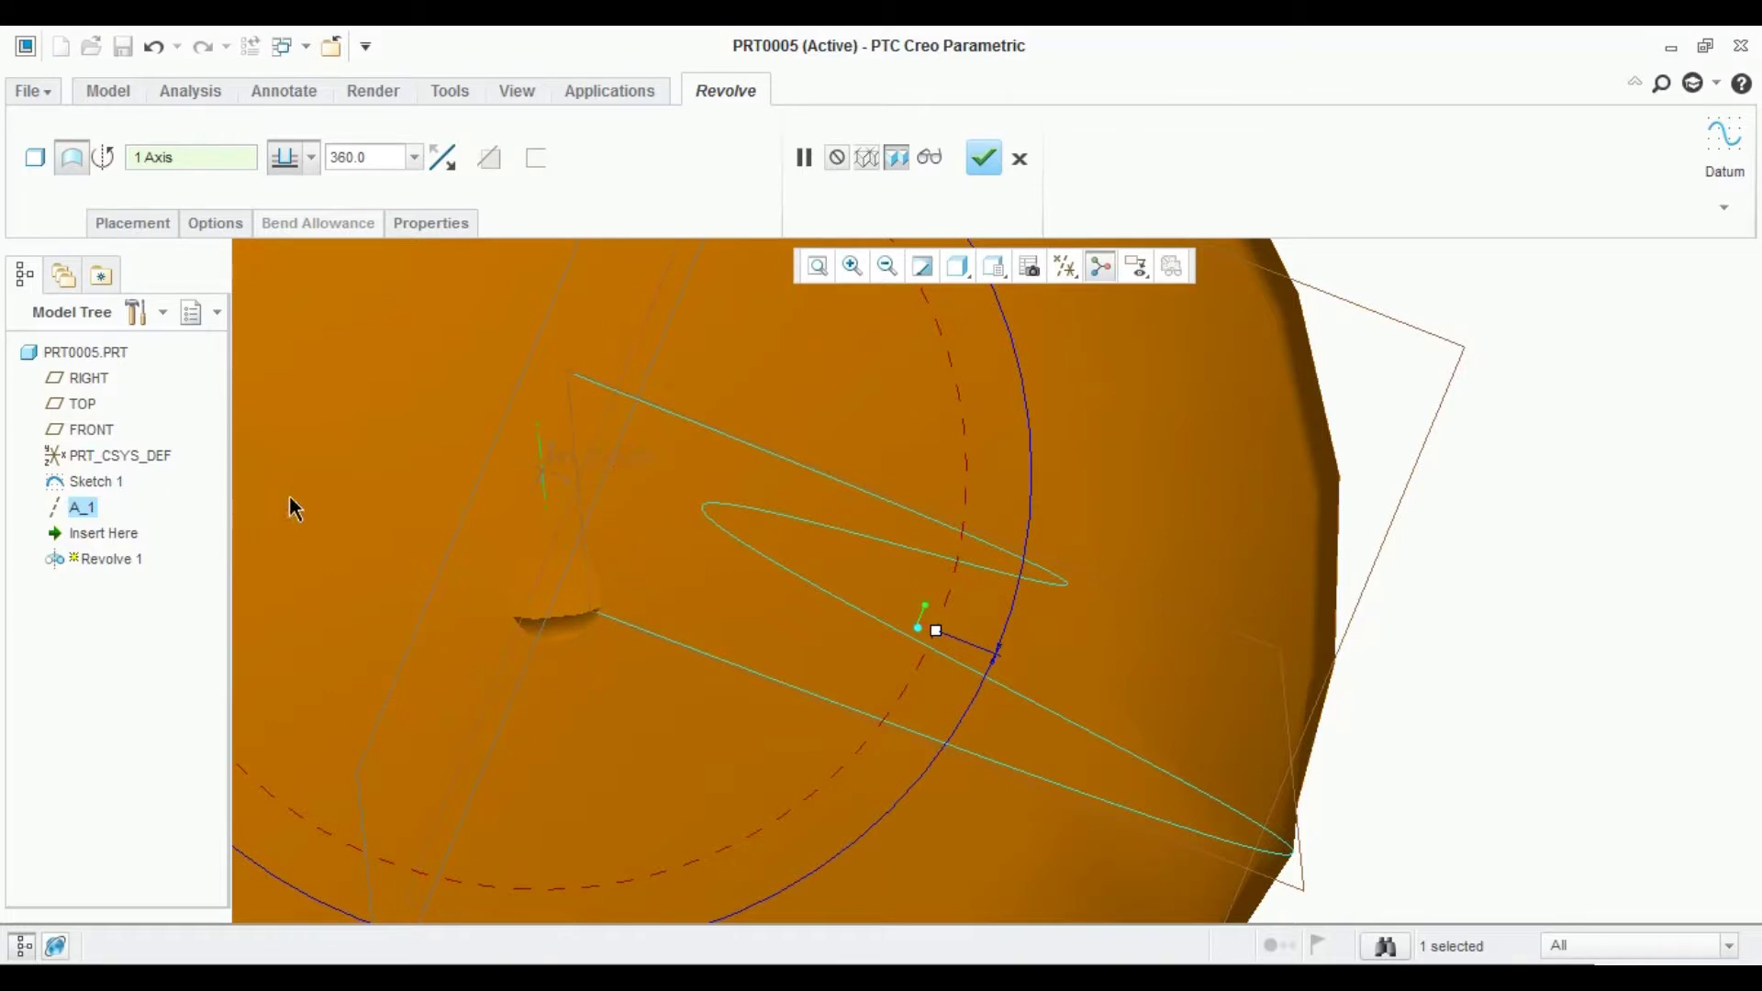
left_click(40, 158)
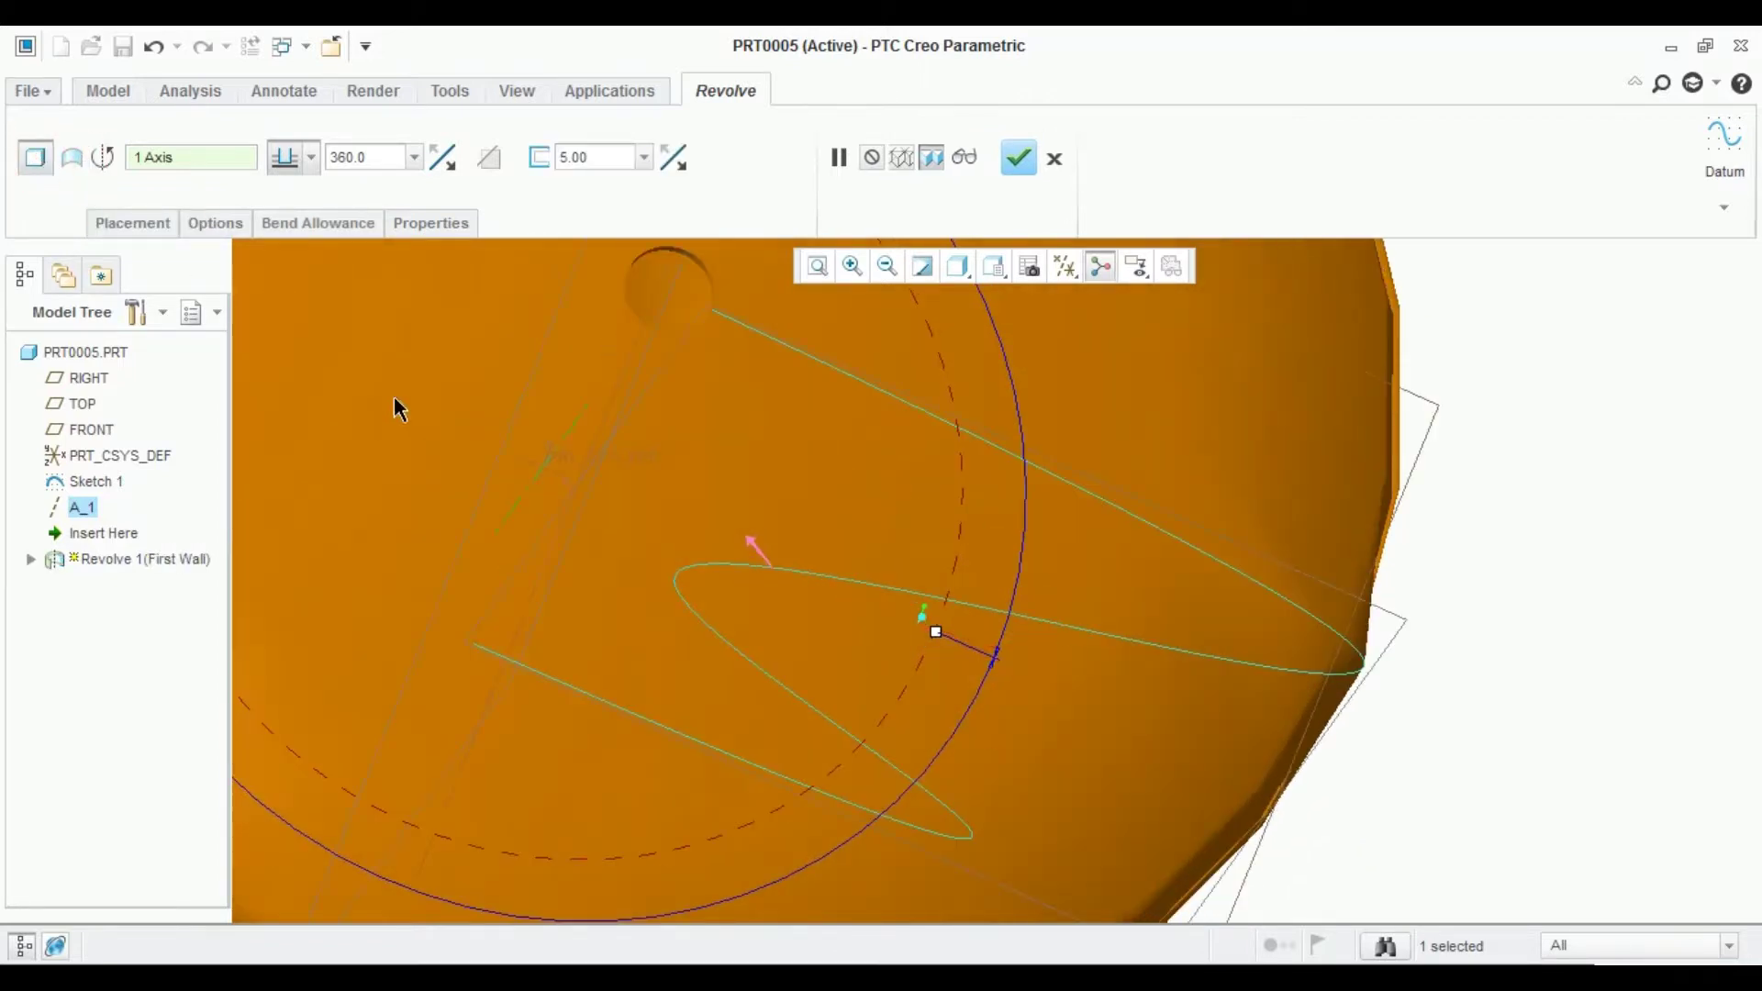
mouse_move(731, 335)
middle_mouse_down()
mouse_move(700, 365)
mouse_move(715, 385)
middle_mouse_up()
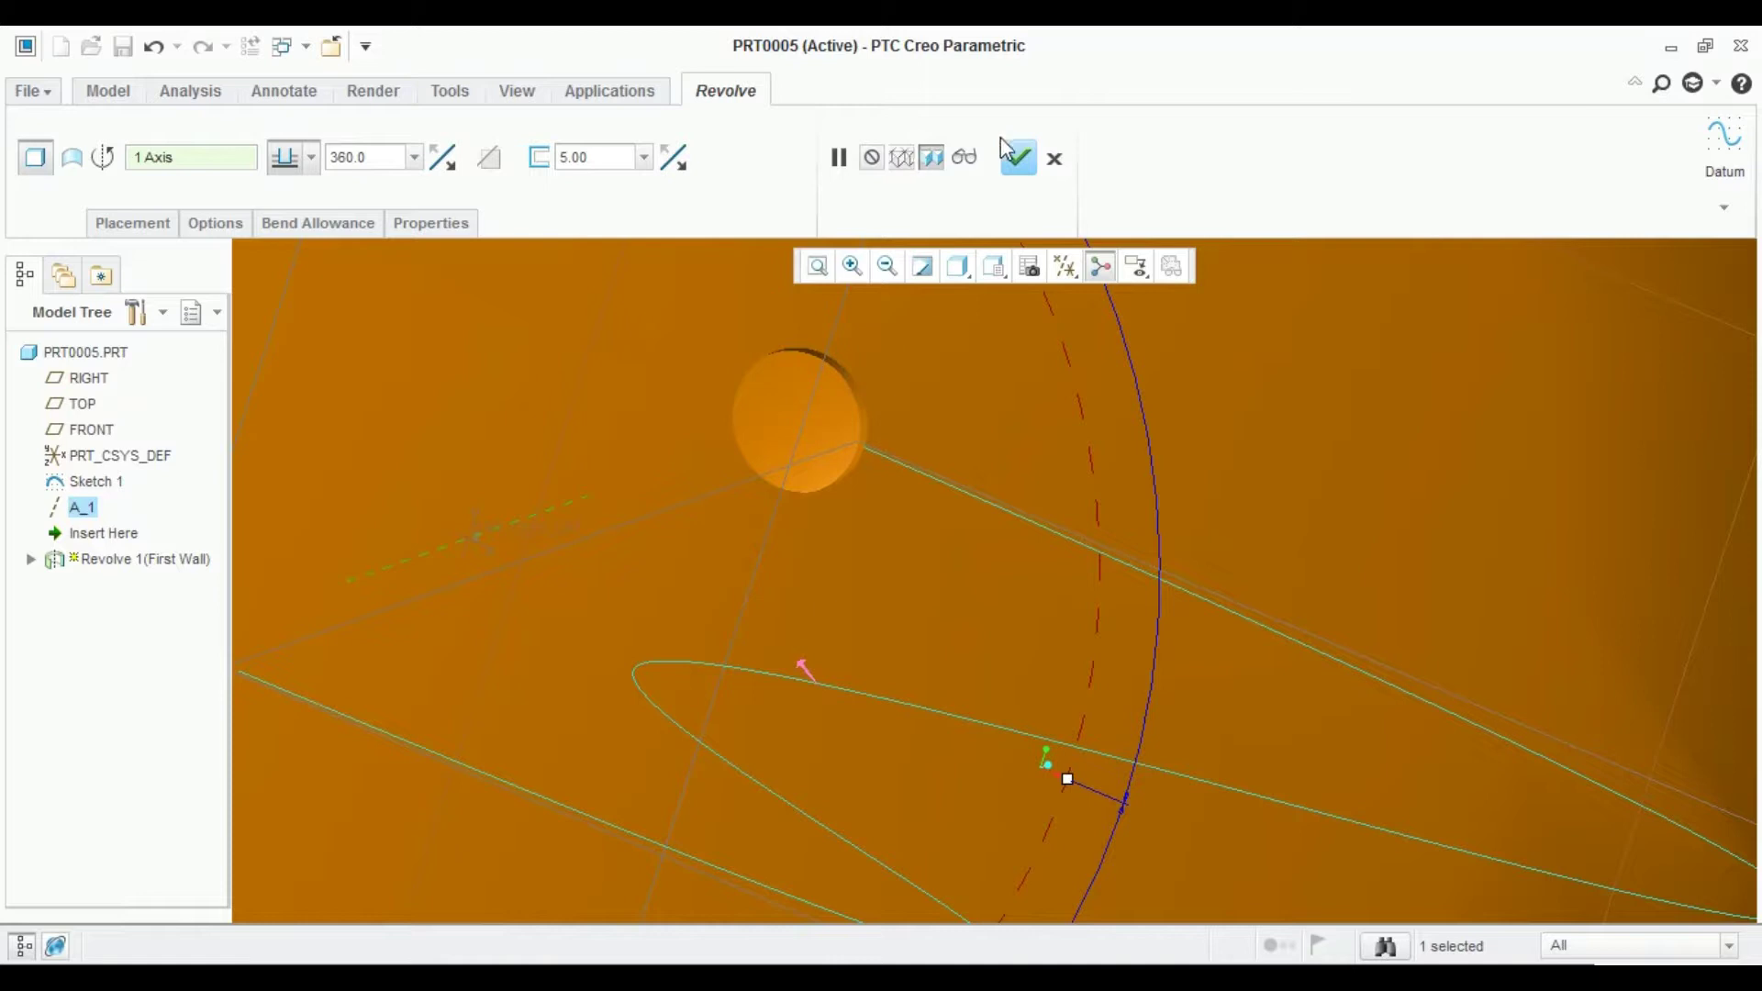
left_click(1017, 161)
scroll(1070, 724, "up", 1)
Undo Revolve 1, Sketch 1 and axis A_1, returning to the default datums.
scroll(1070, 724, "down", 1)
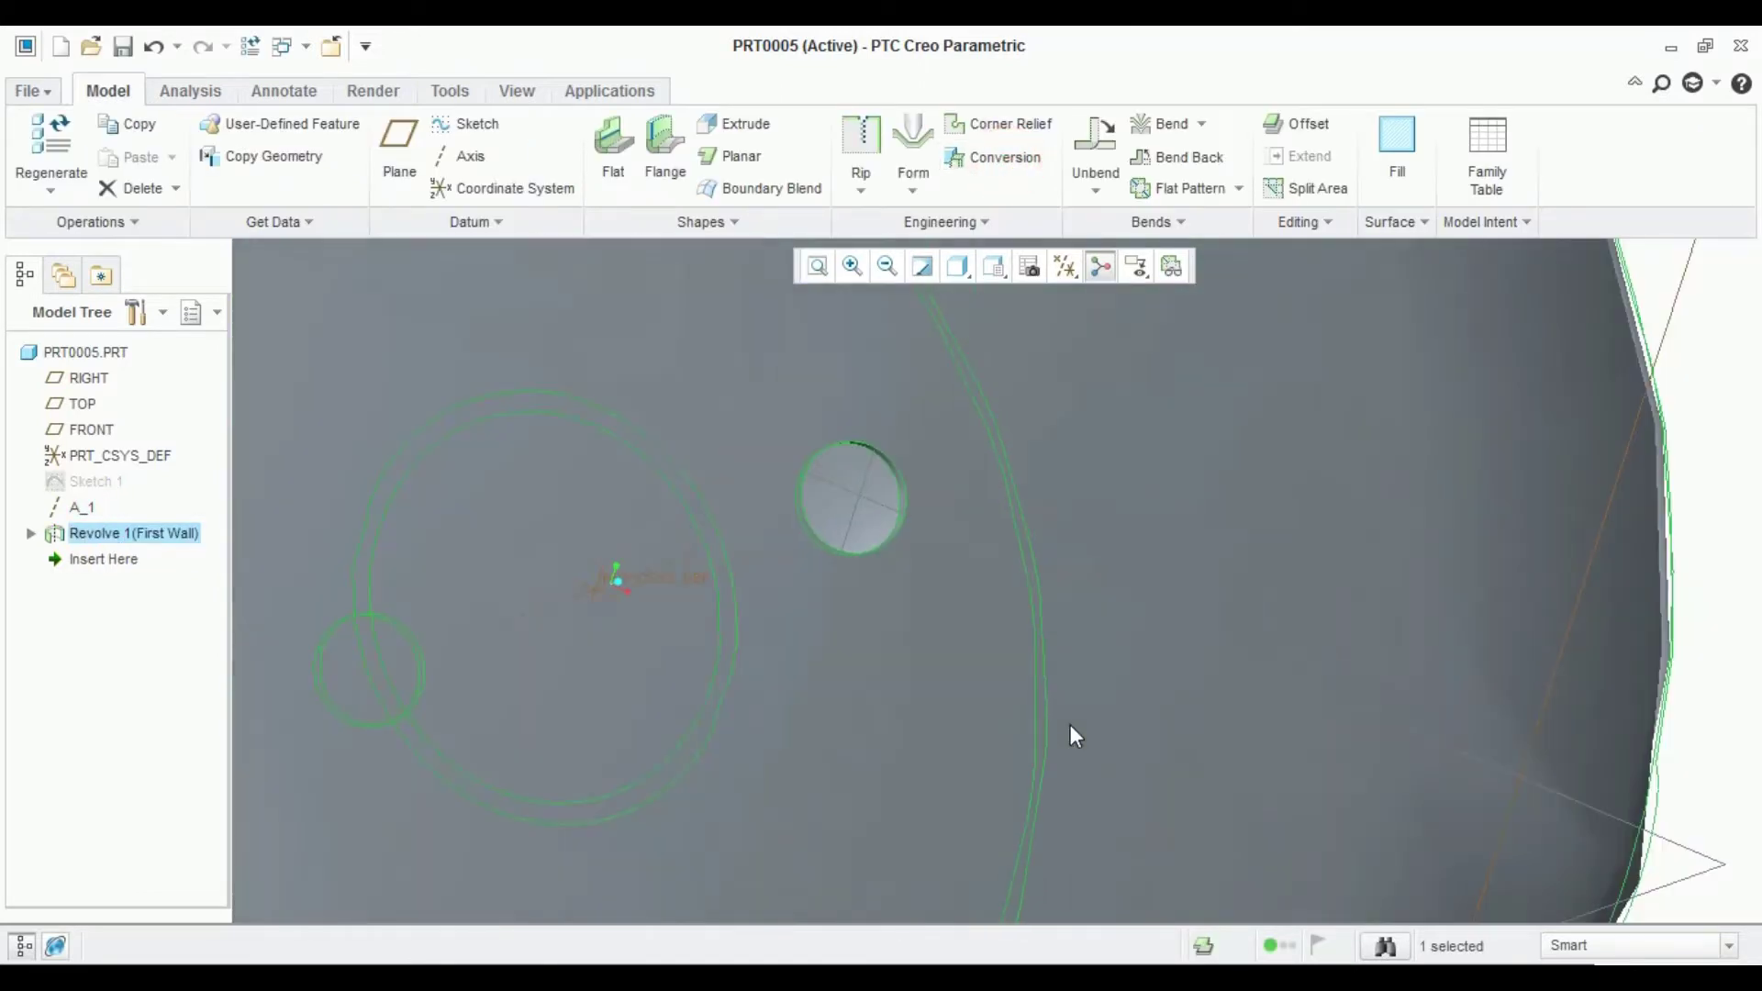
scroll(1070, 724, "down", 3)
mouse_move(1157, 857)
middle_mouse_down()
mouse_move(1176, 488)
mouse_move(1219, 507)
middle_mouse_up()
left_click(1219, 508)
left_click(727, 225)
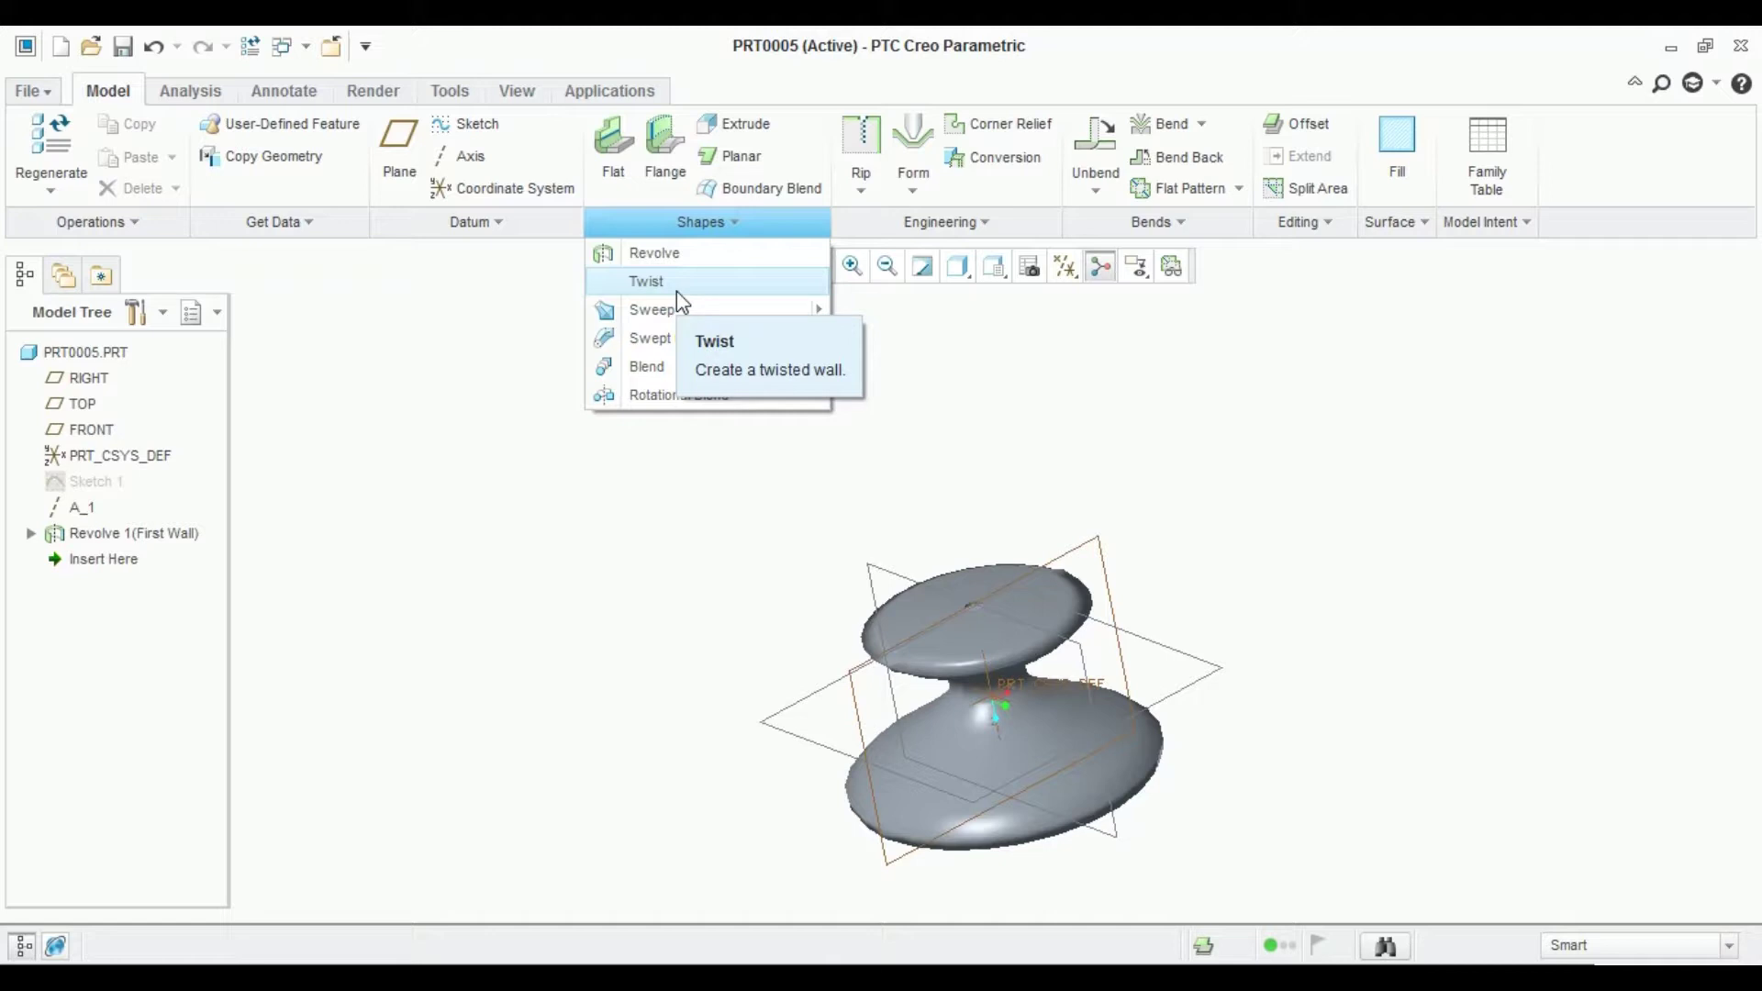
left_click(493, 569)
key("ctrl+z")
key("ctrl+z")
key("ctrl+z")
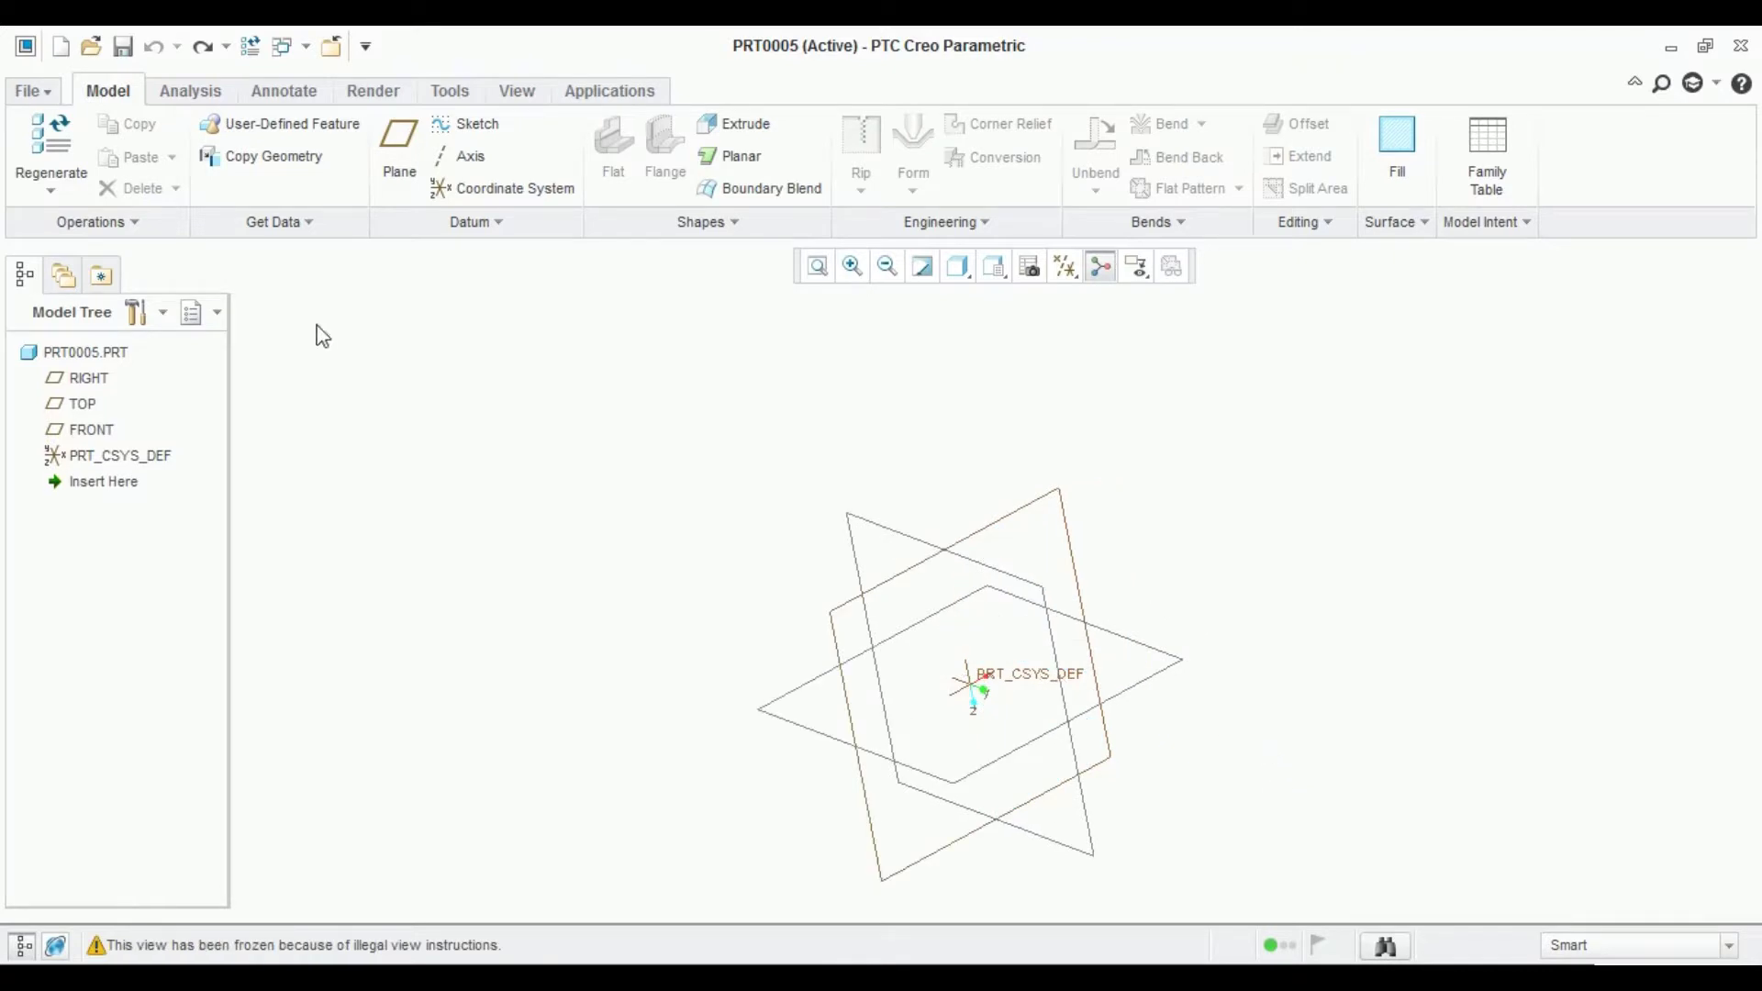
Draw a center rectangle around the origin on the TOP plane and finish Sketch 1.
left_click(466, 123)
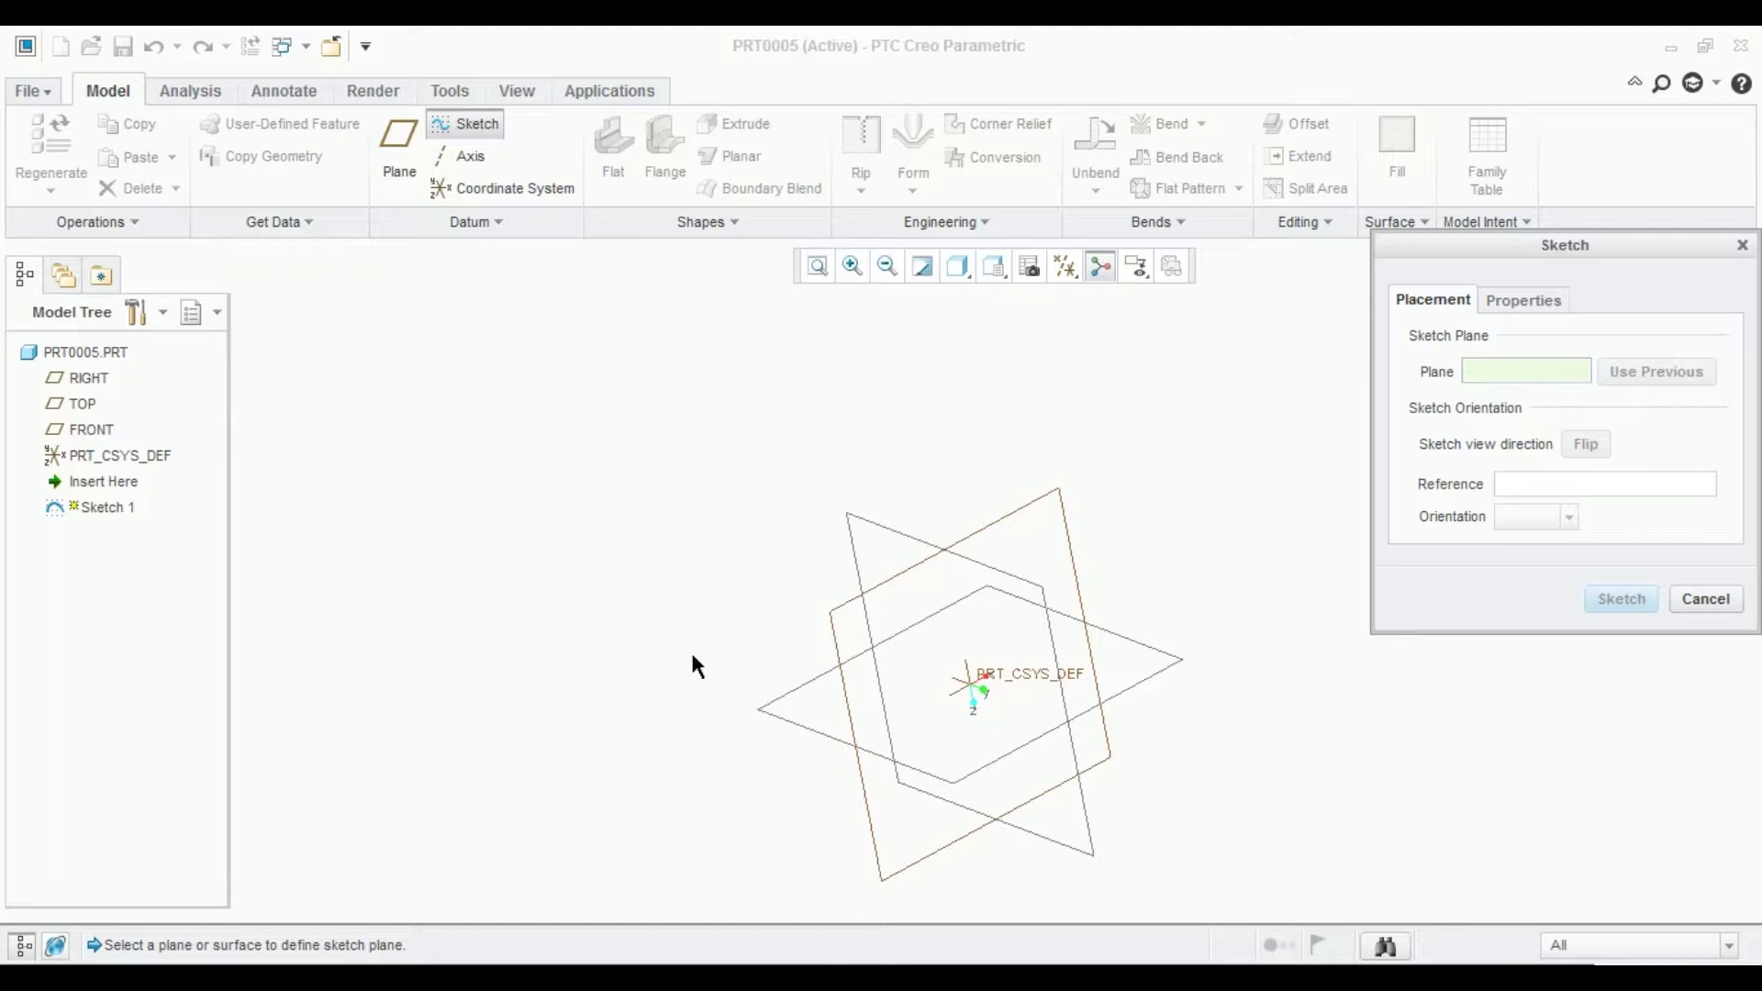
left_click(833, 608)
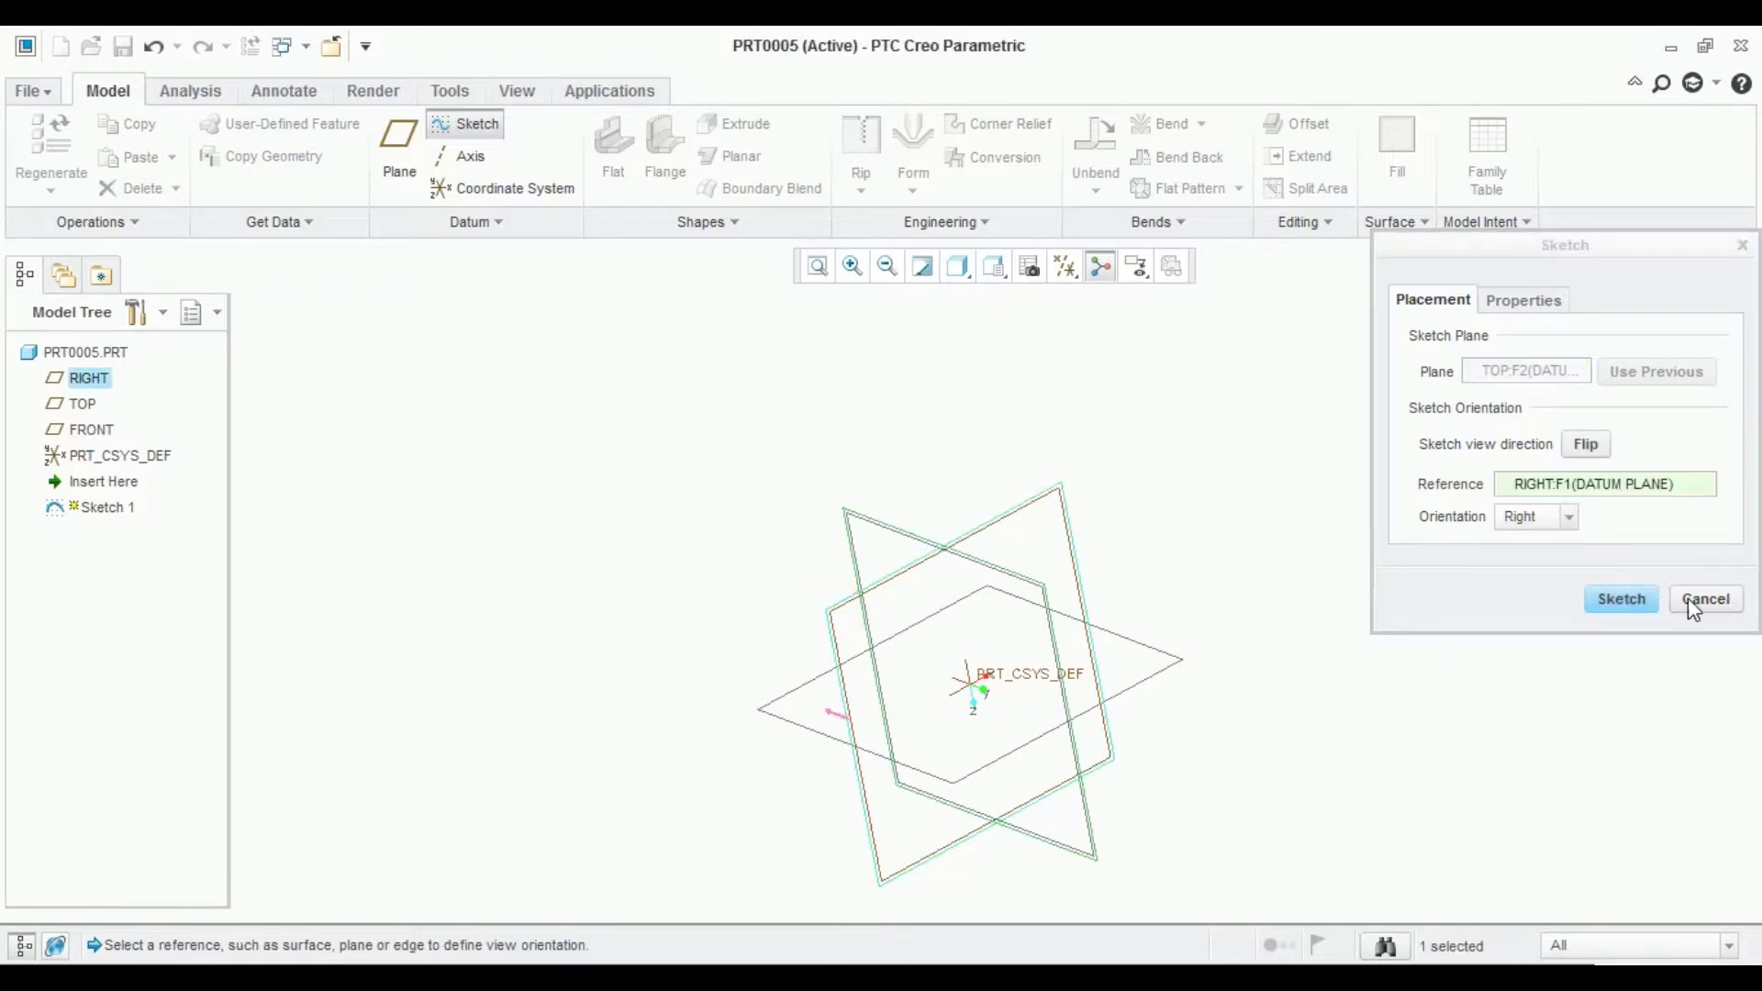
left_click(1634, 598)
left_click(1083, 267)
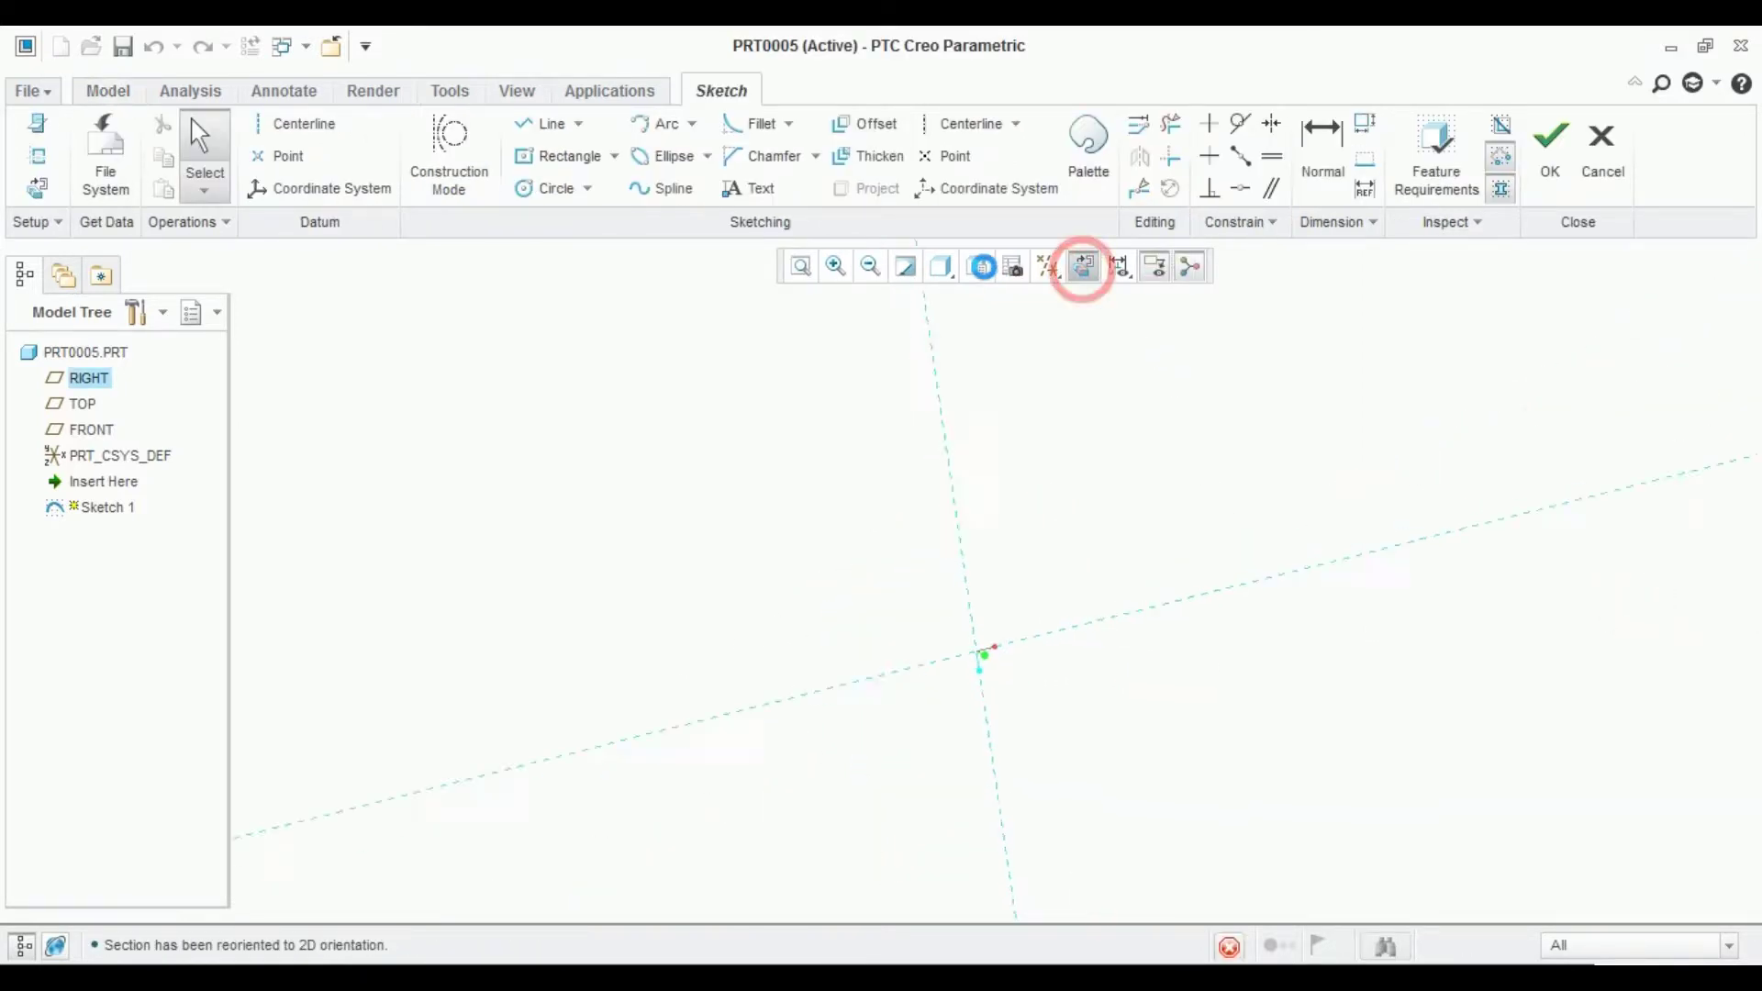
left_click(562, 157)
left_click(1005, 589)
left_click(1498, 731)
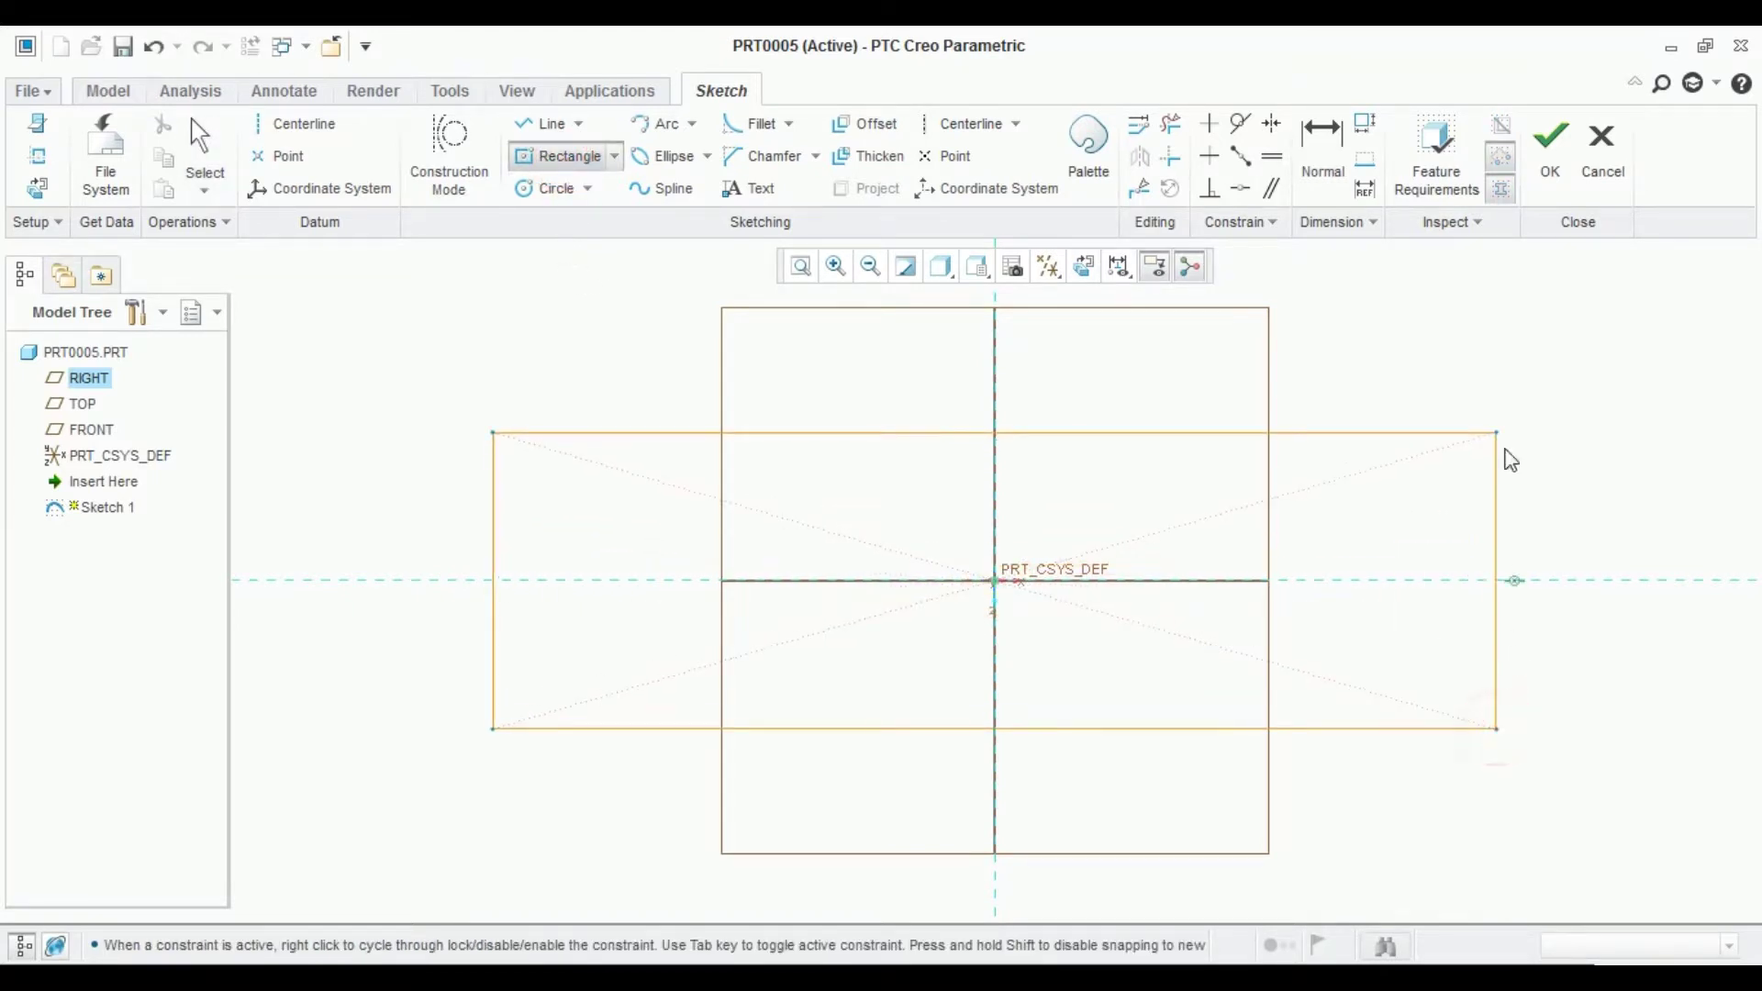
left_click(1553, 172)
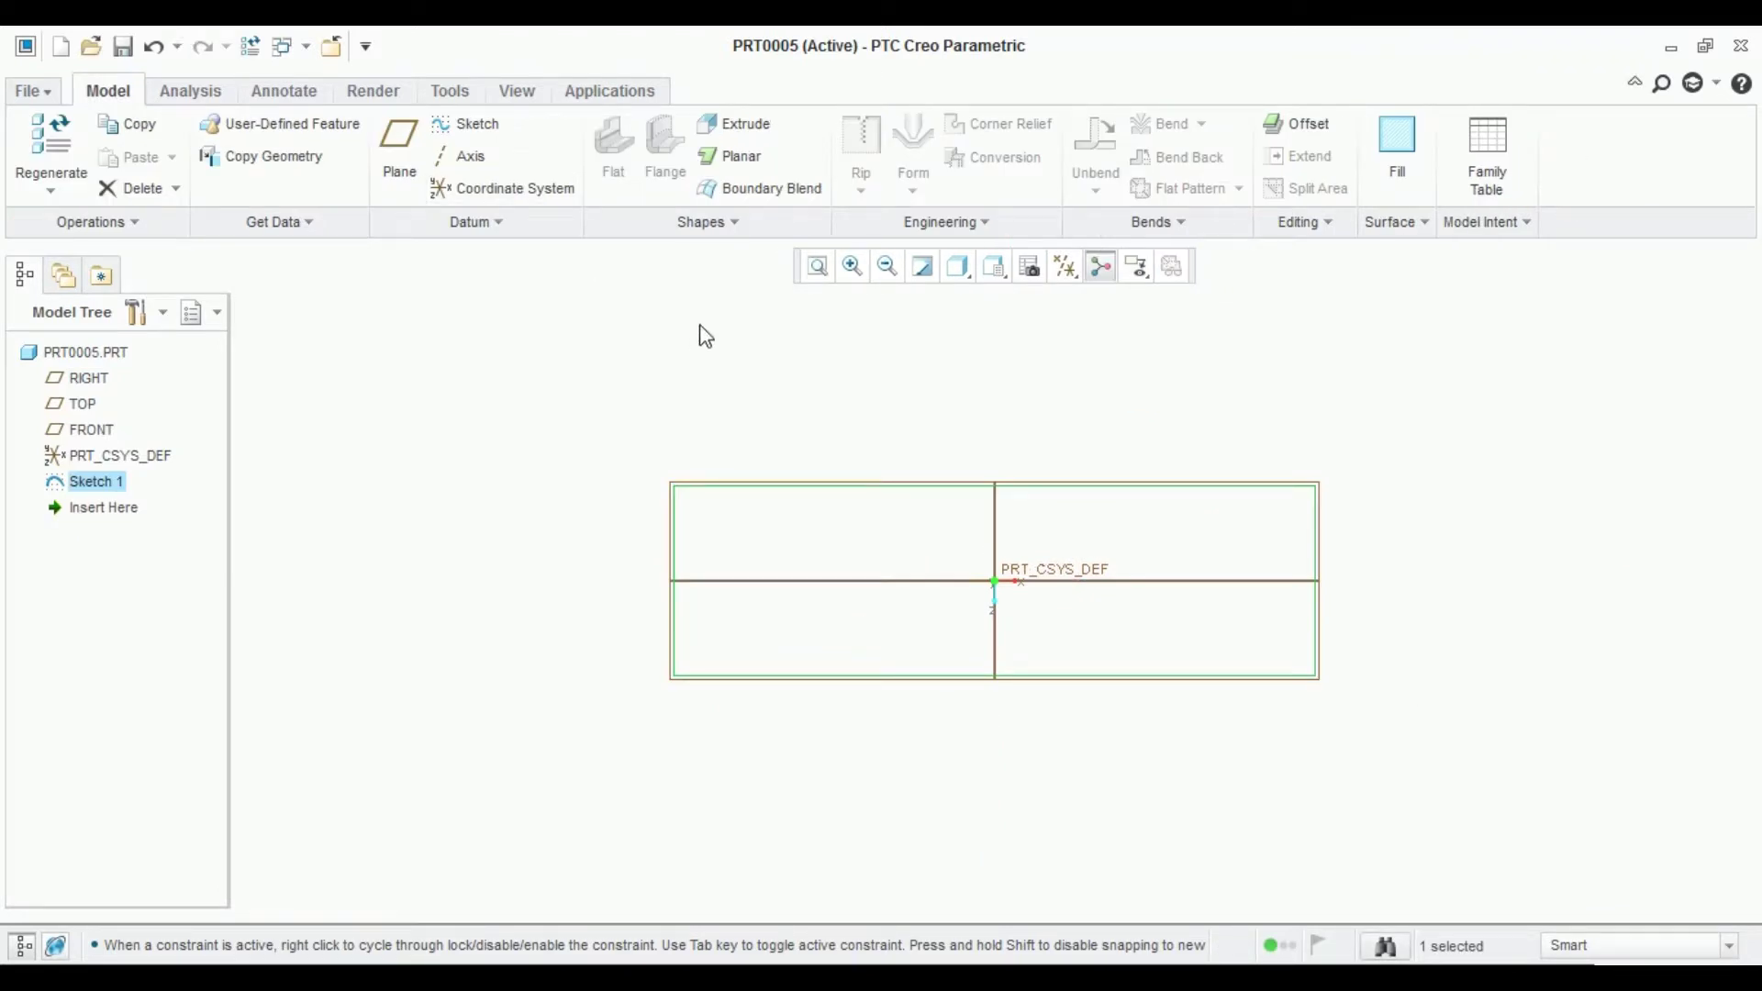
Build Planar 1, a 5.00-thick flat first wall from the rectangular Sketch 1.
left_click(746, 156)
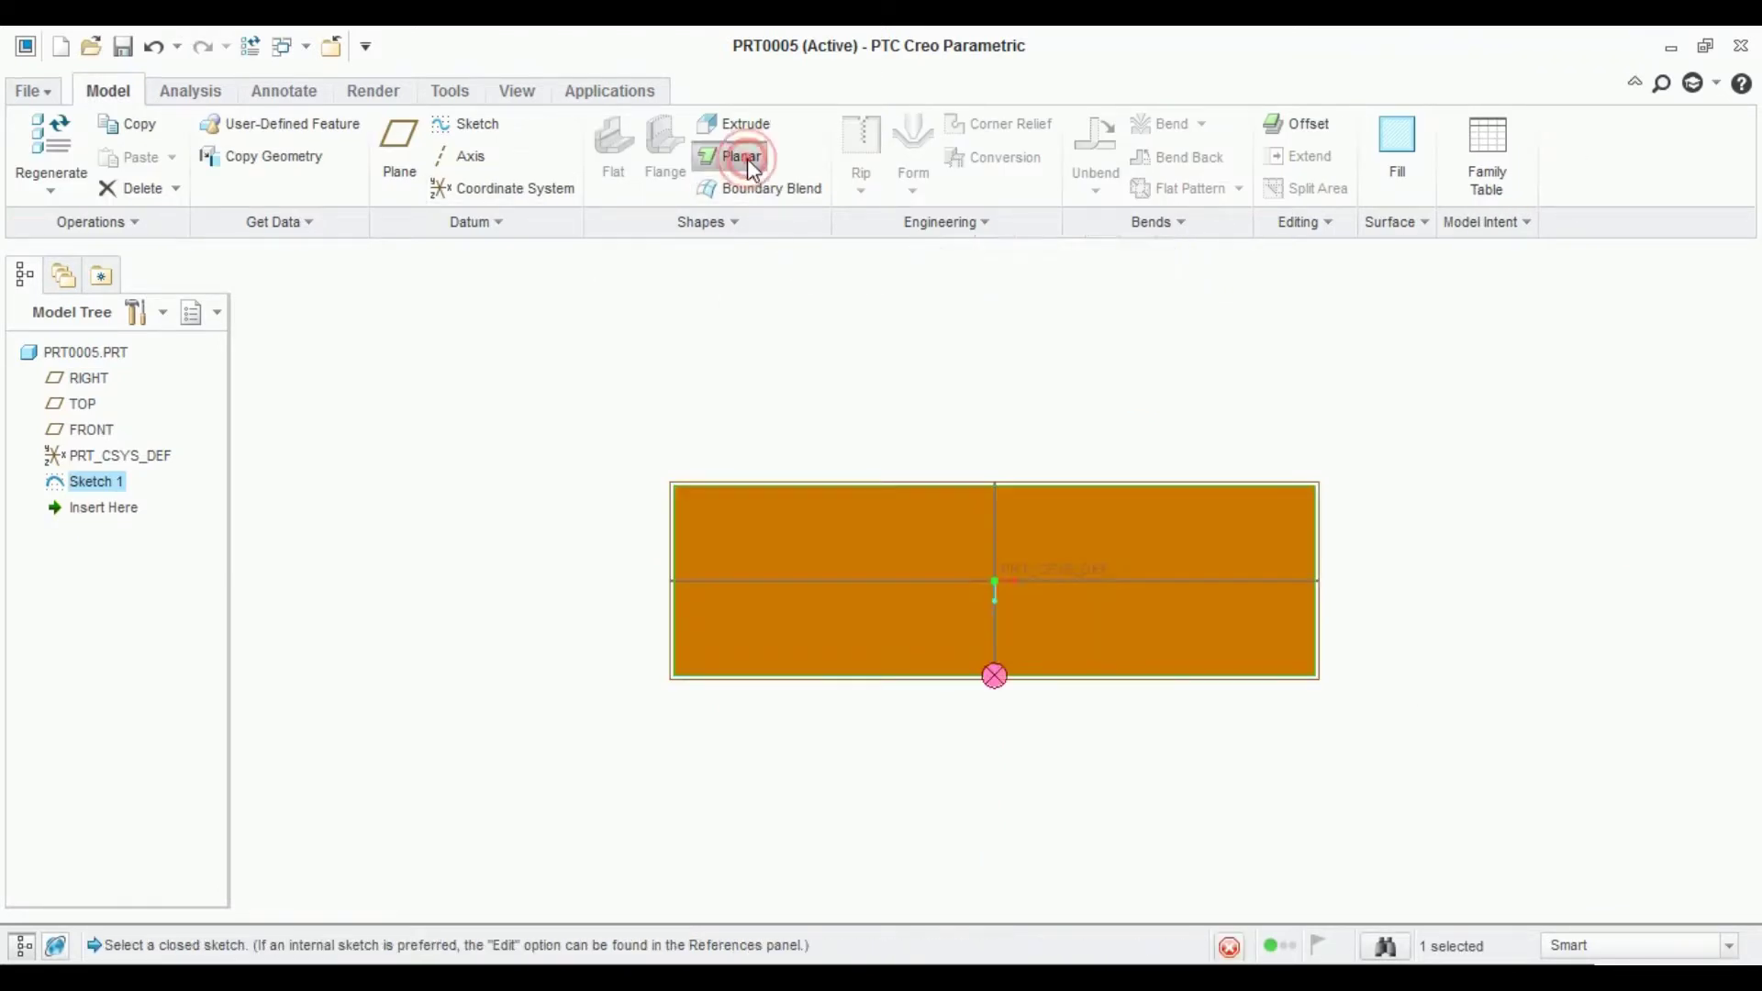
middle_click_drag(1143, 442, 1021, 401)
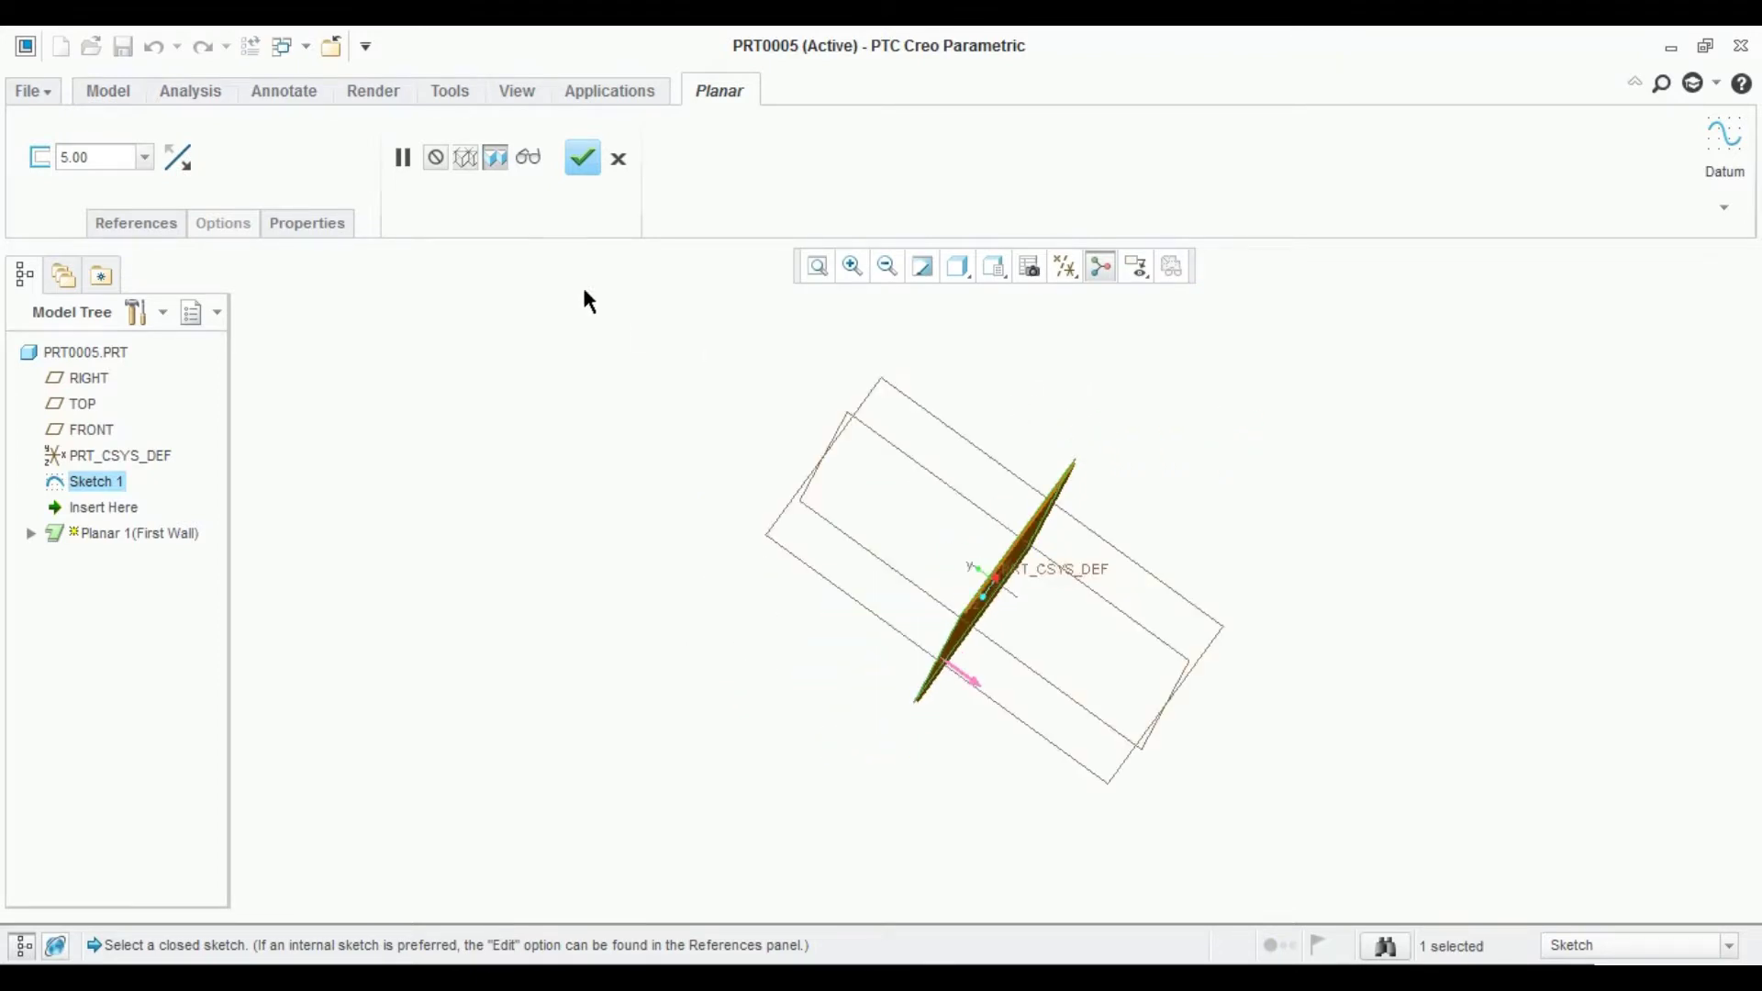
left_click(580, 157)
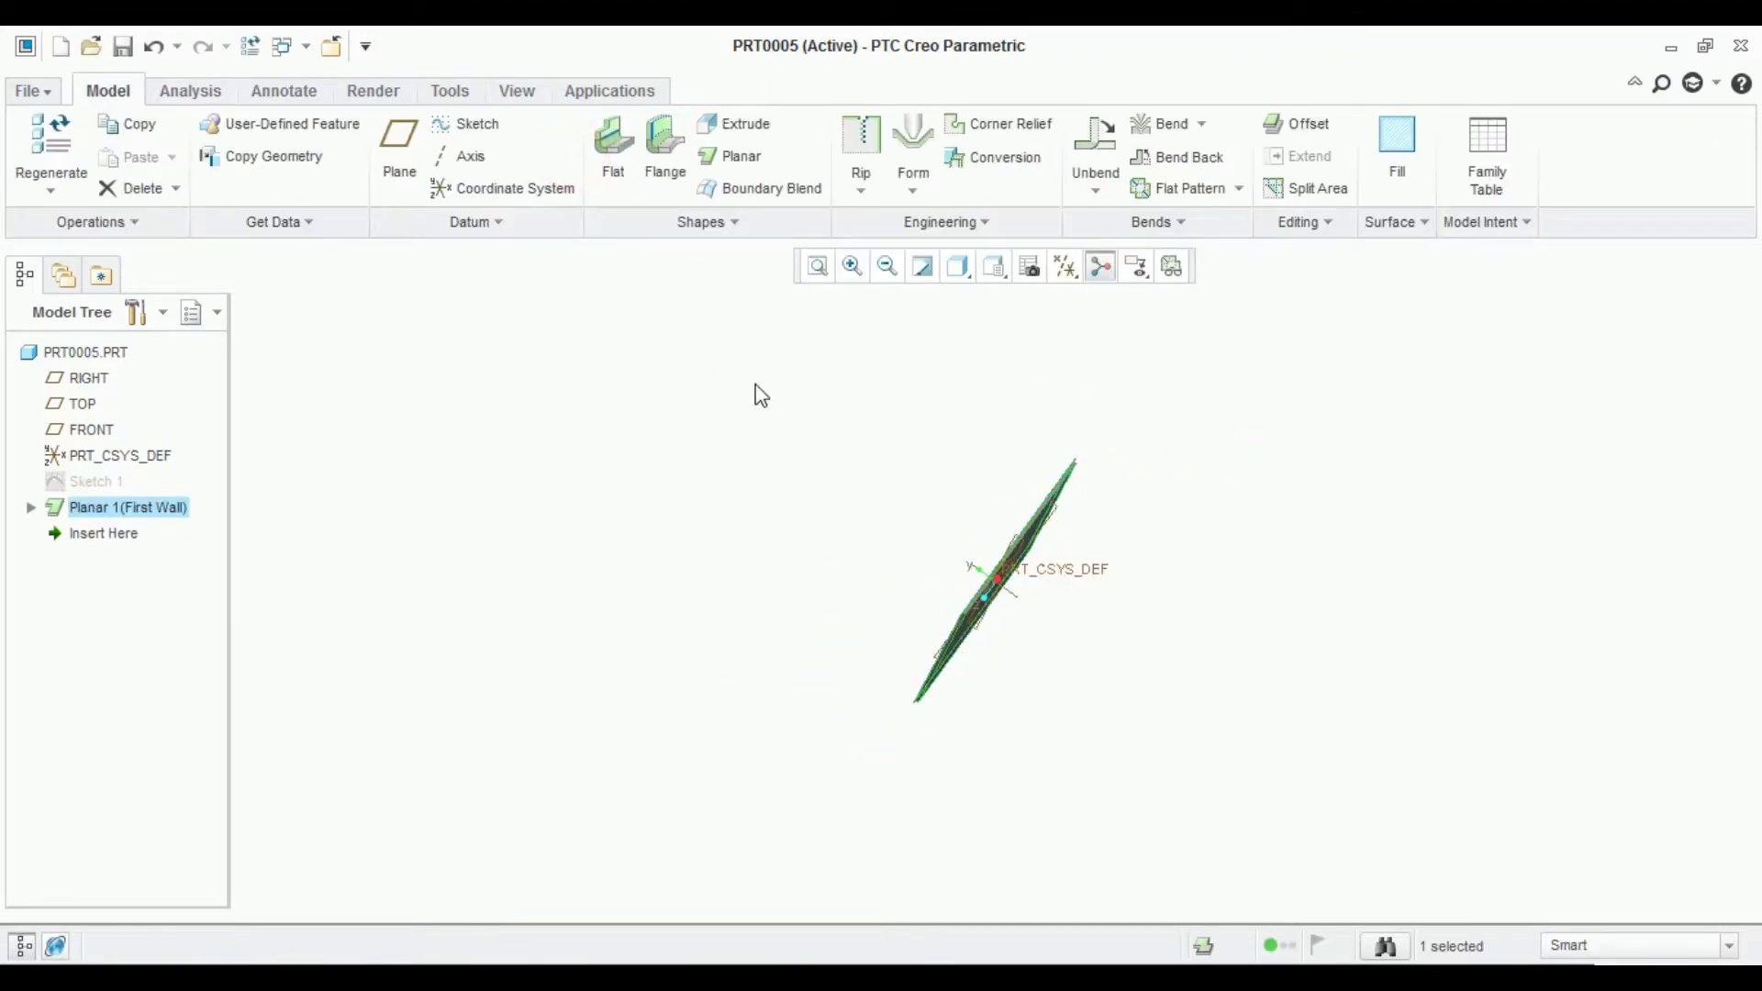
middle_click_drag(759, 393, 826, 393)
left_click(826, 393)
middle_click_drag(1019, 413, 1108, 448)
mouse_move(774, 454)
middle_mouse_down()
mouse_move(771, 417)
mouse_move(747, 401)
mouse_move(675, 400)
mouse_move(703, 387)
middle_mouse_up()
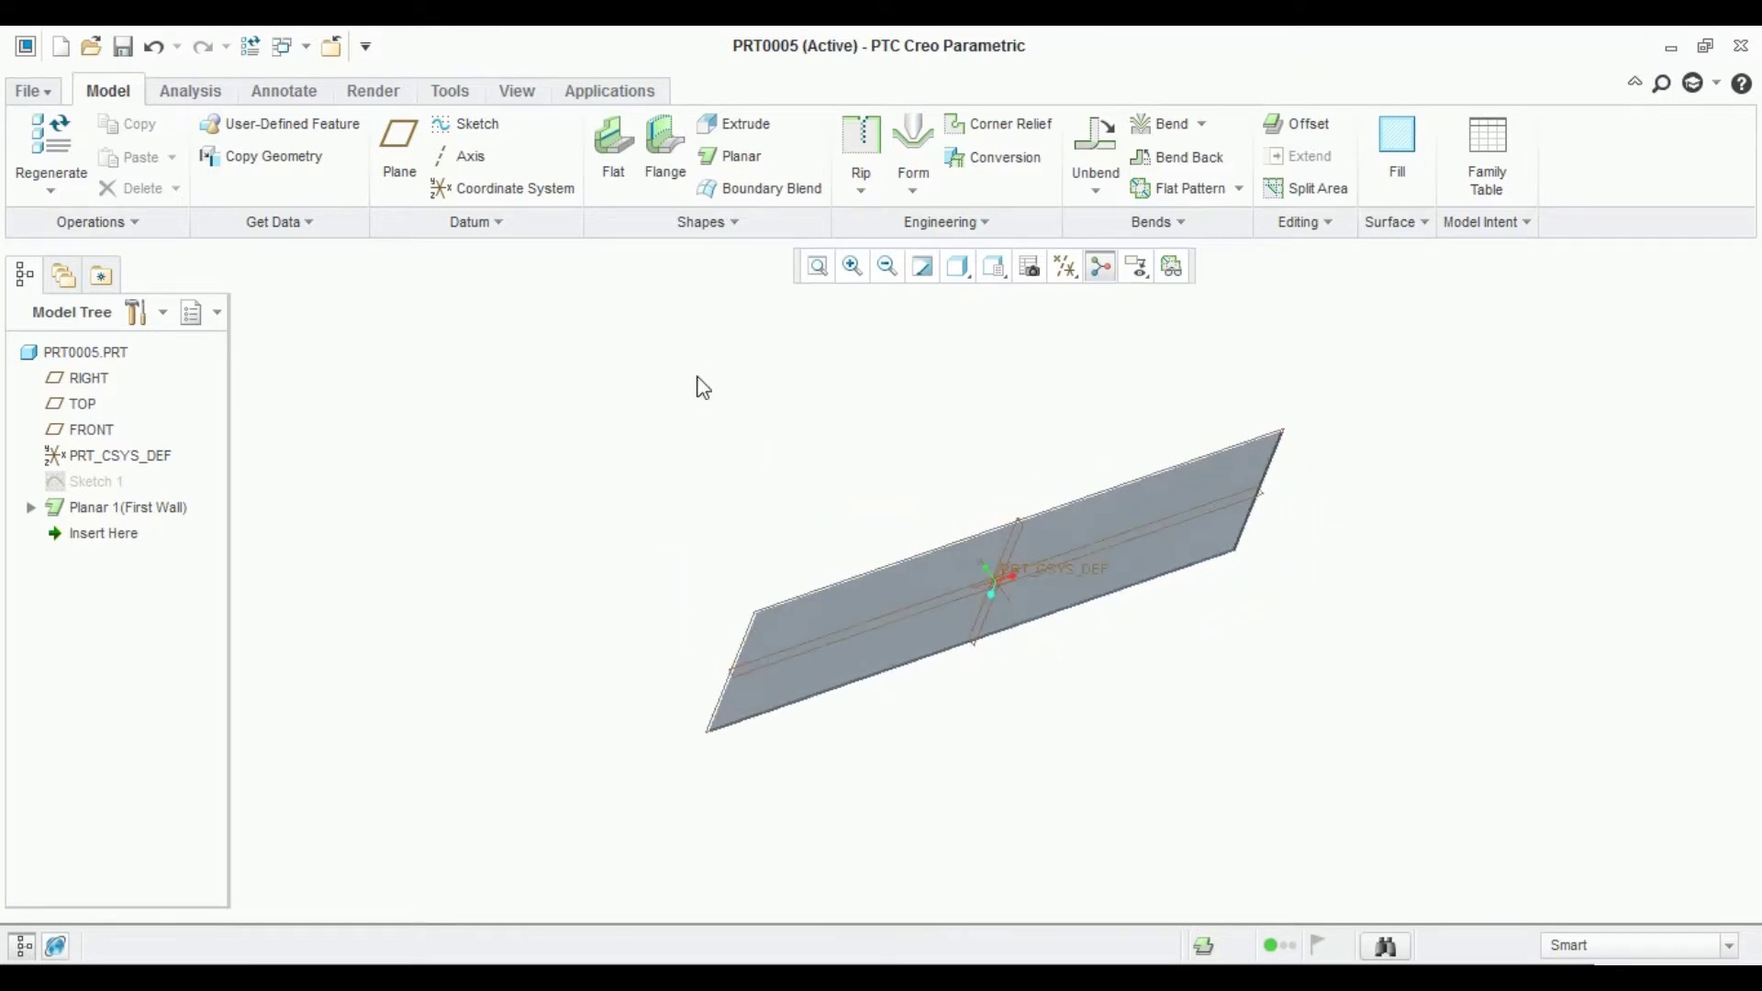
left_click(496, 223)
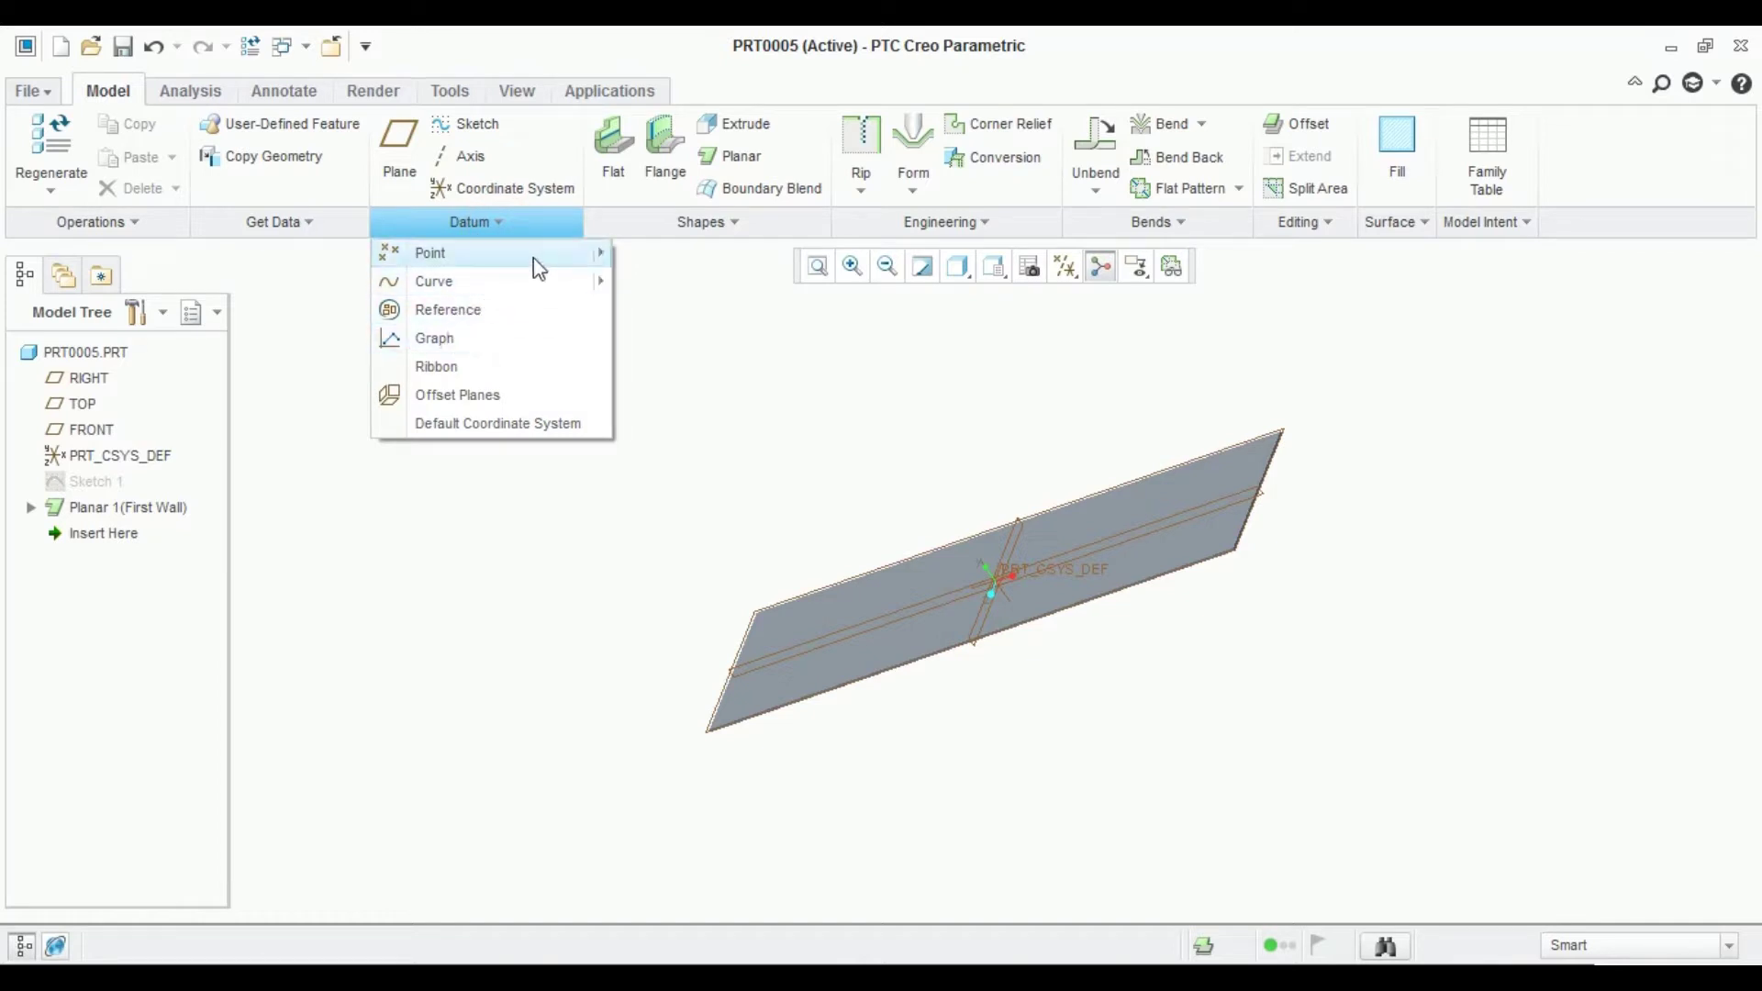
Place datum point PNT0 at ratio 0.50 on the plate's right edge.
left_click(533, 258)
scroll(1265, 524, "down", 3)
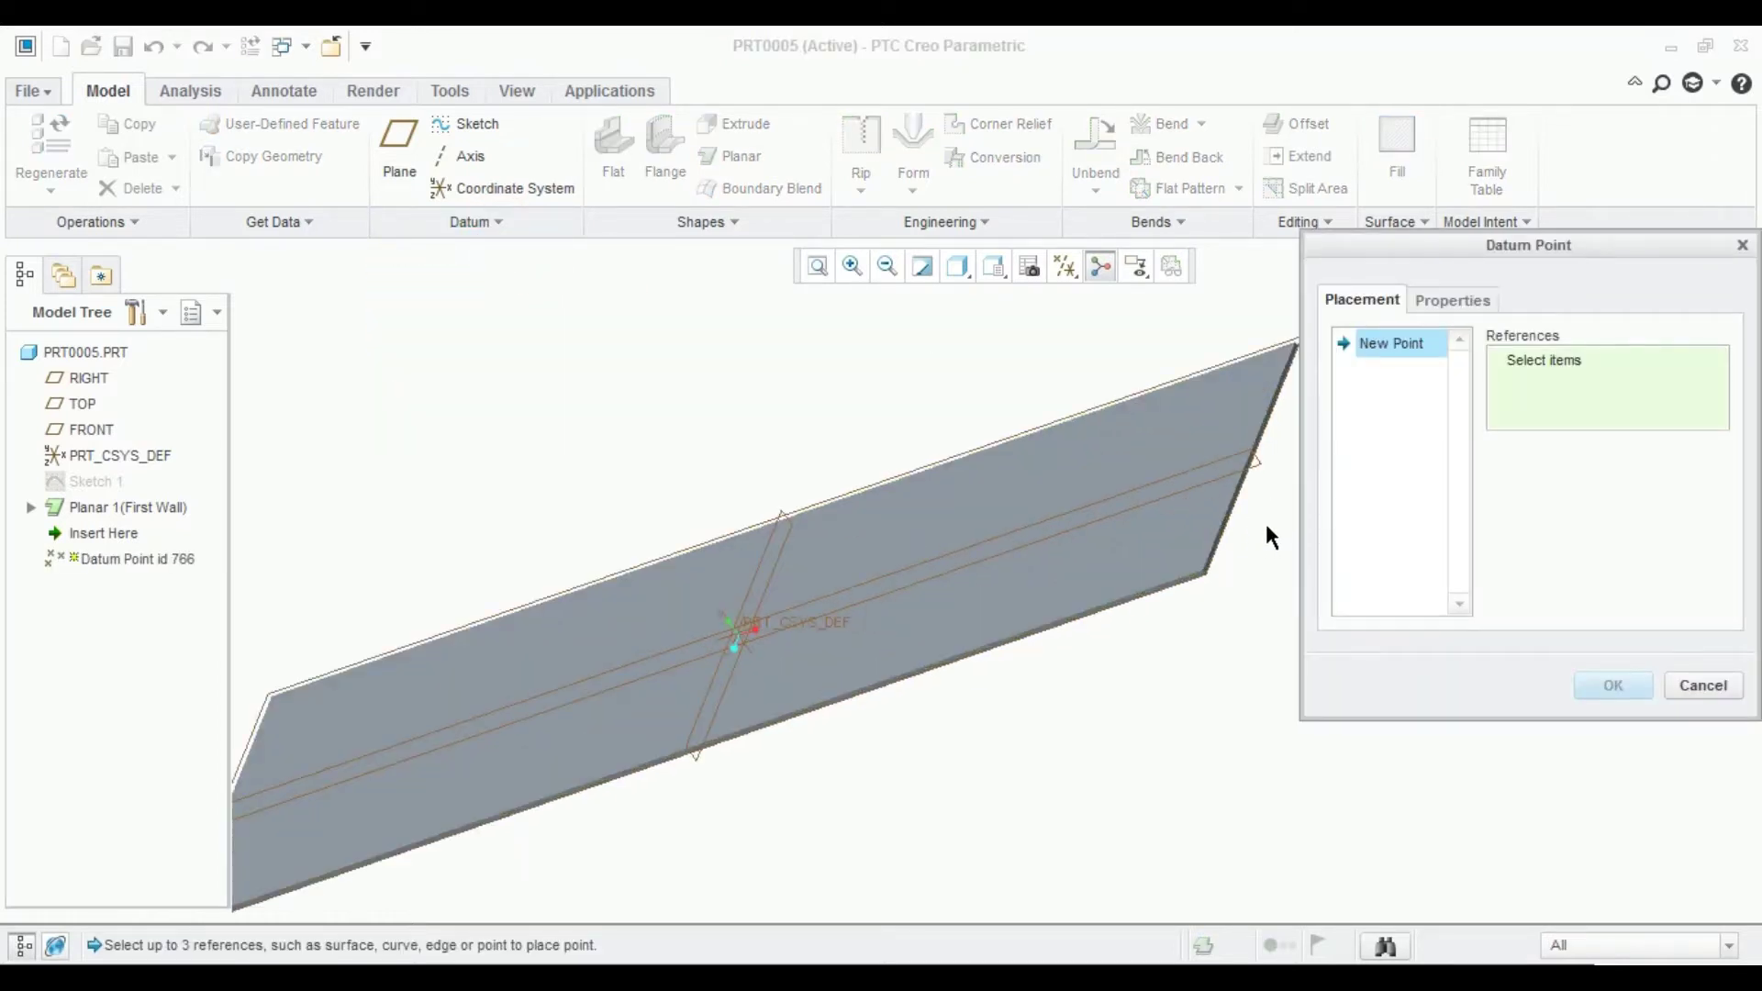
scroll(1265, 516, "down", 2)
scroll(1263, 512, "down", 2)
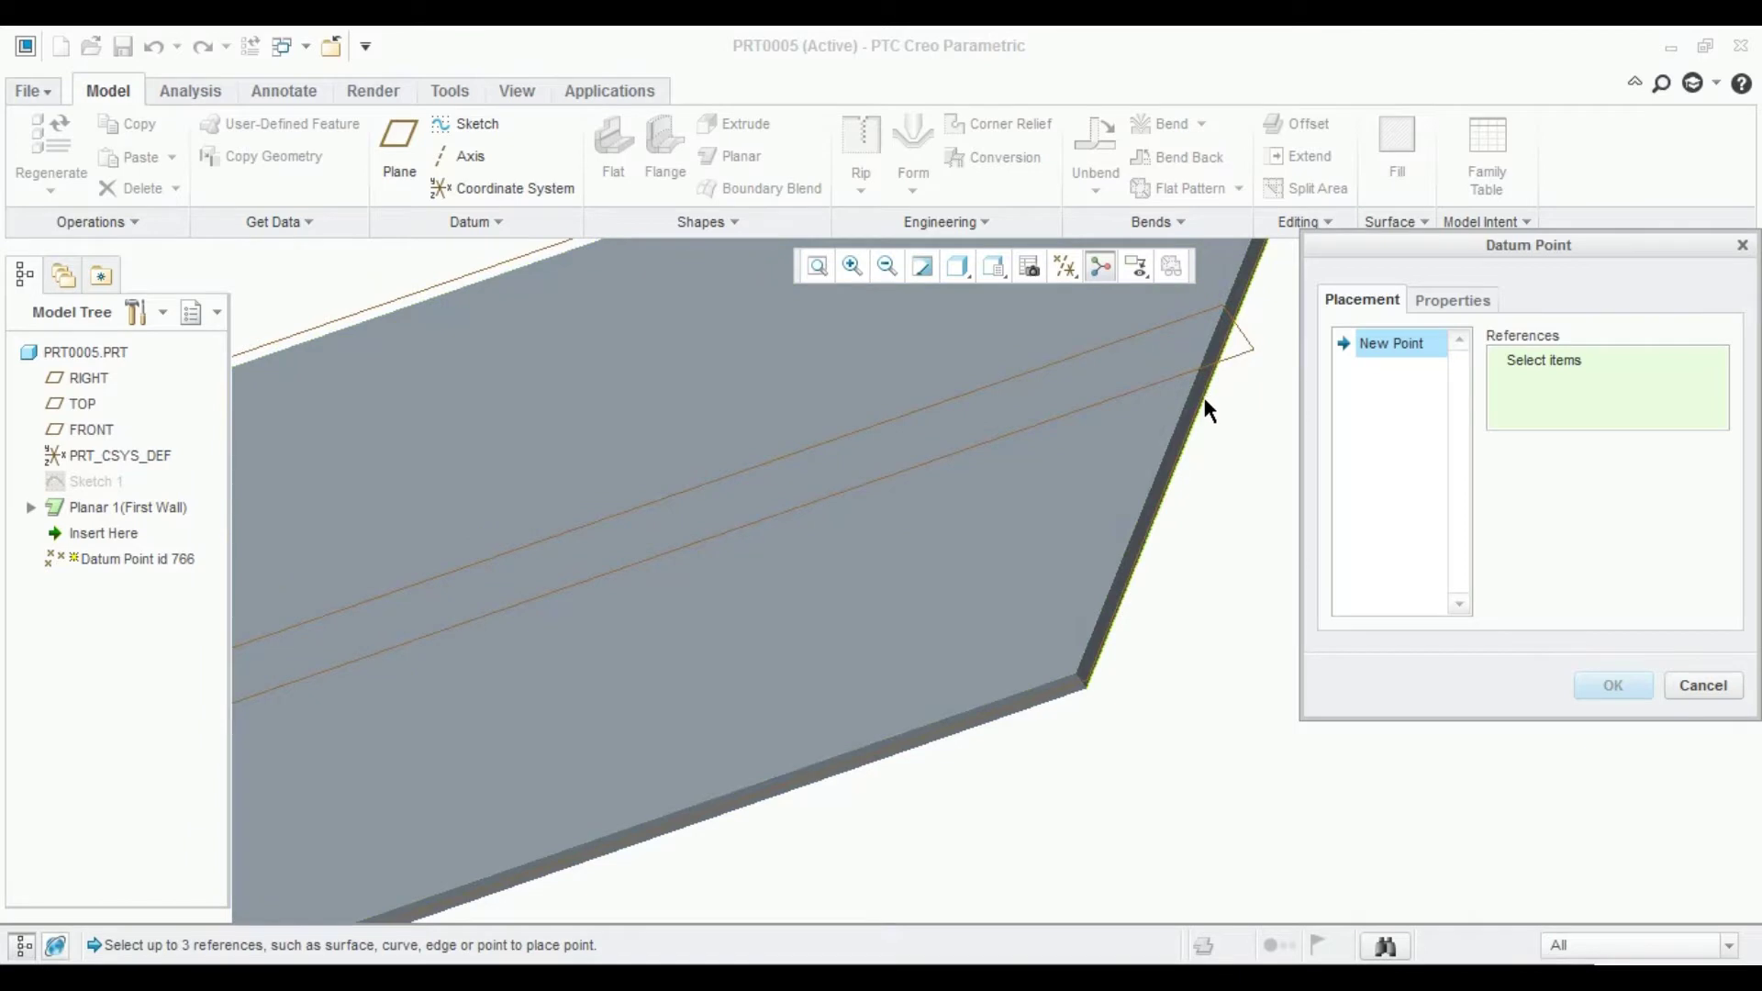
left_click(1189, 418)
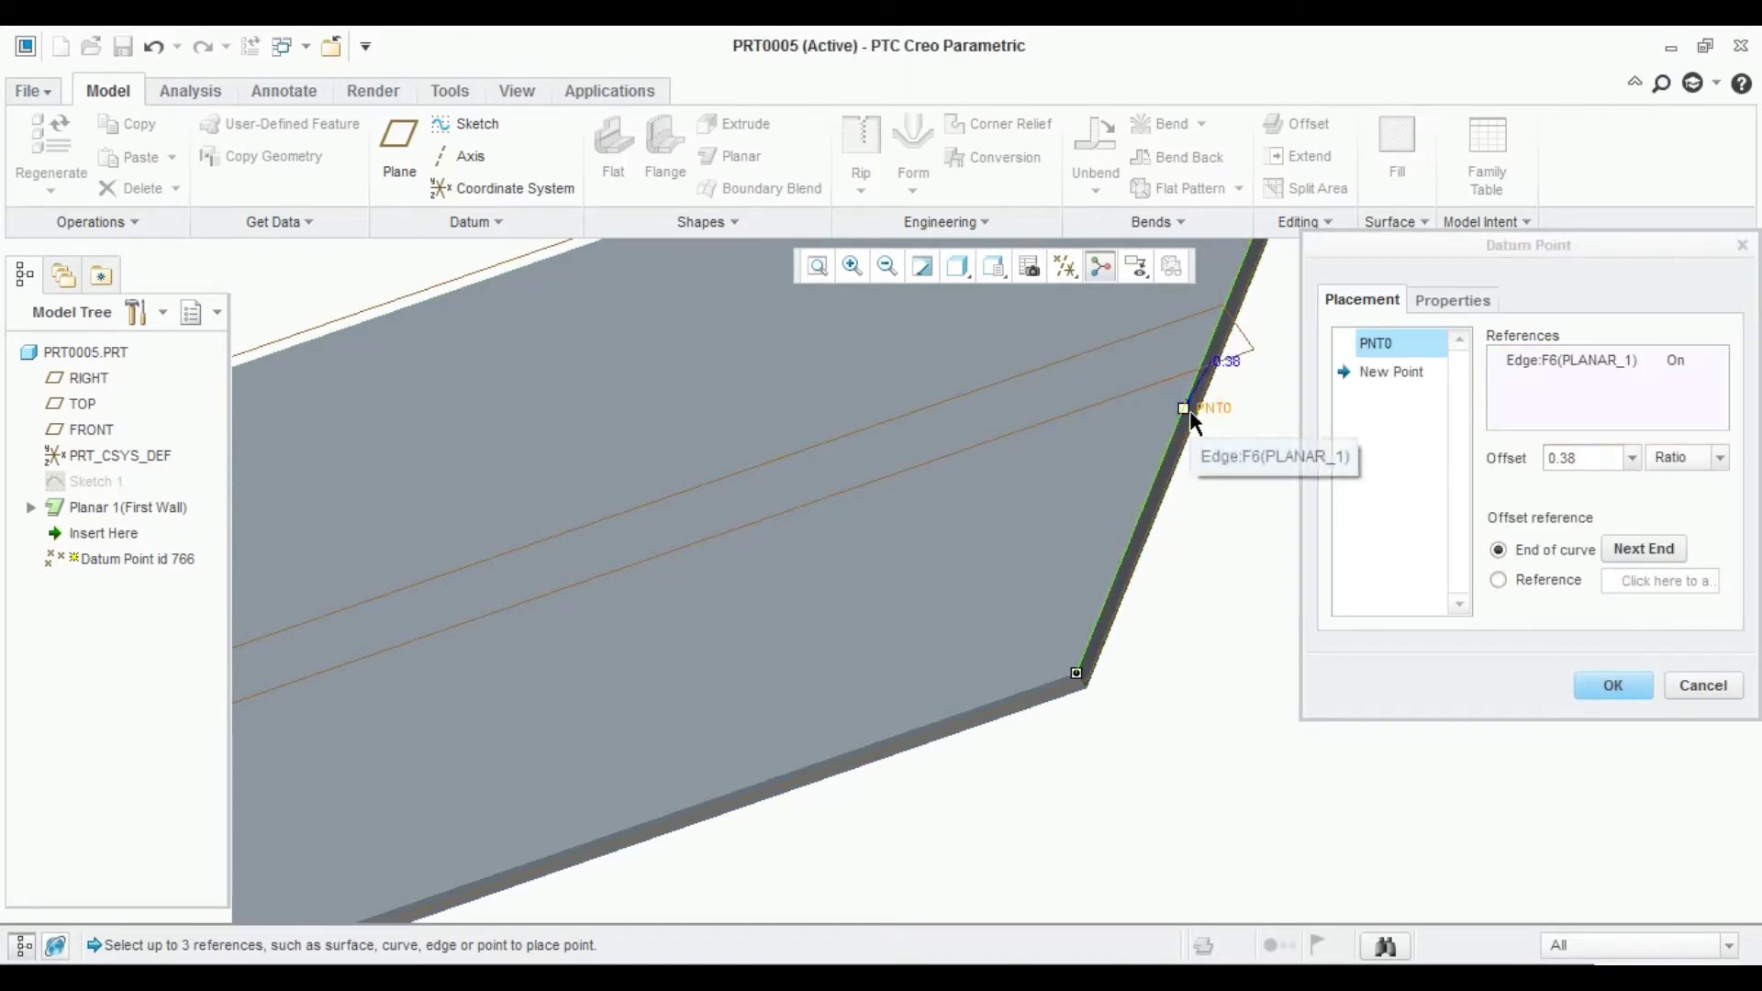
left_click_drag(1185, 410, 1223, 328)
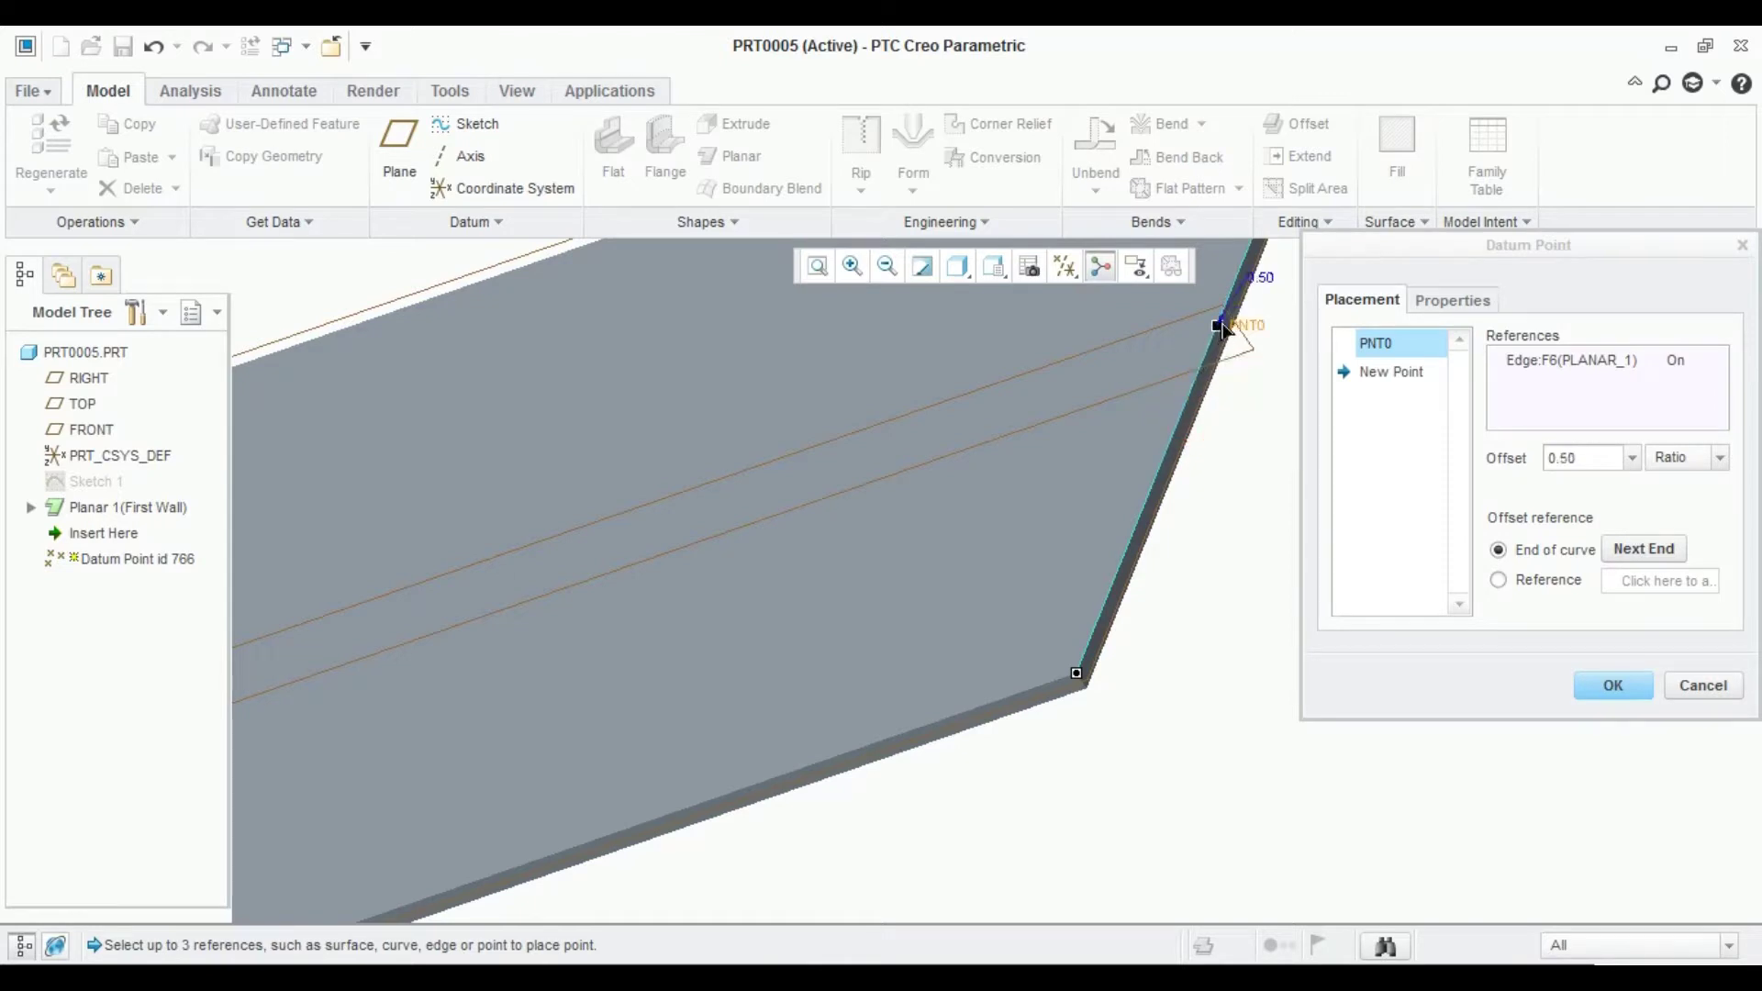
left_click(1602, 684)
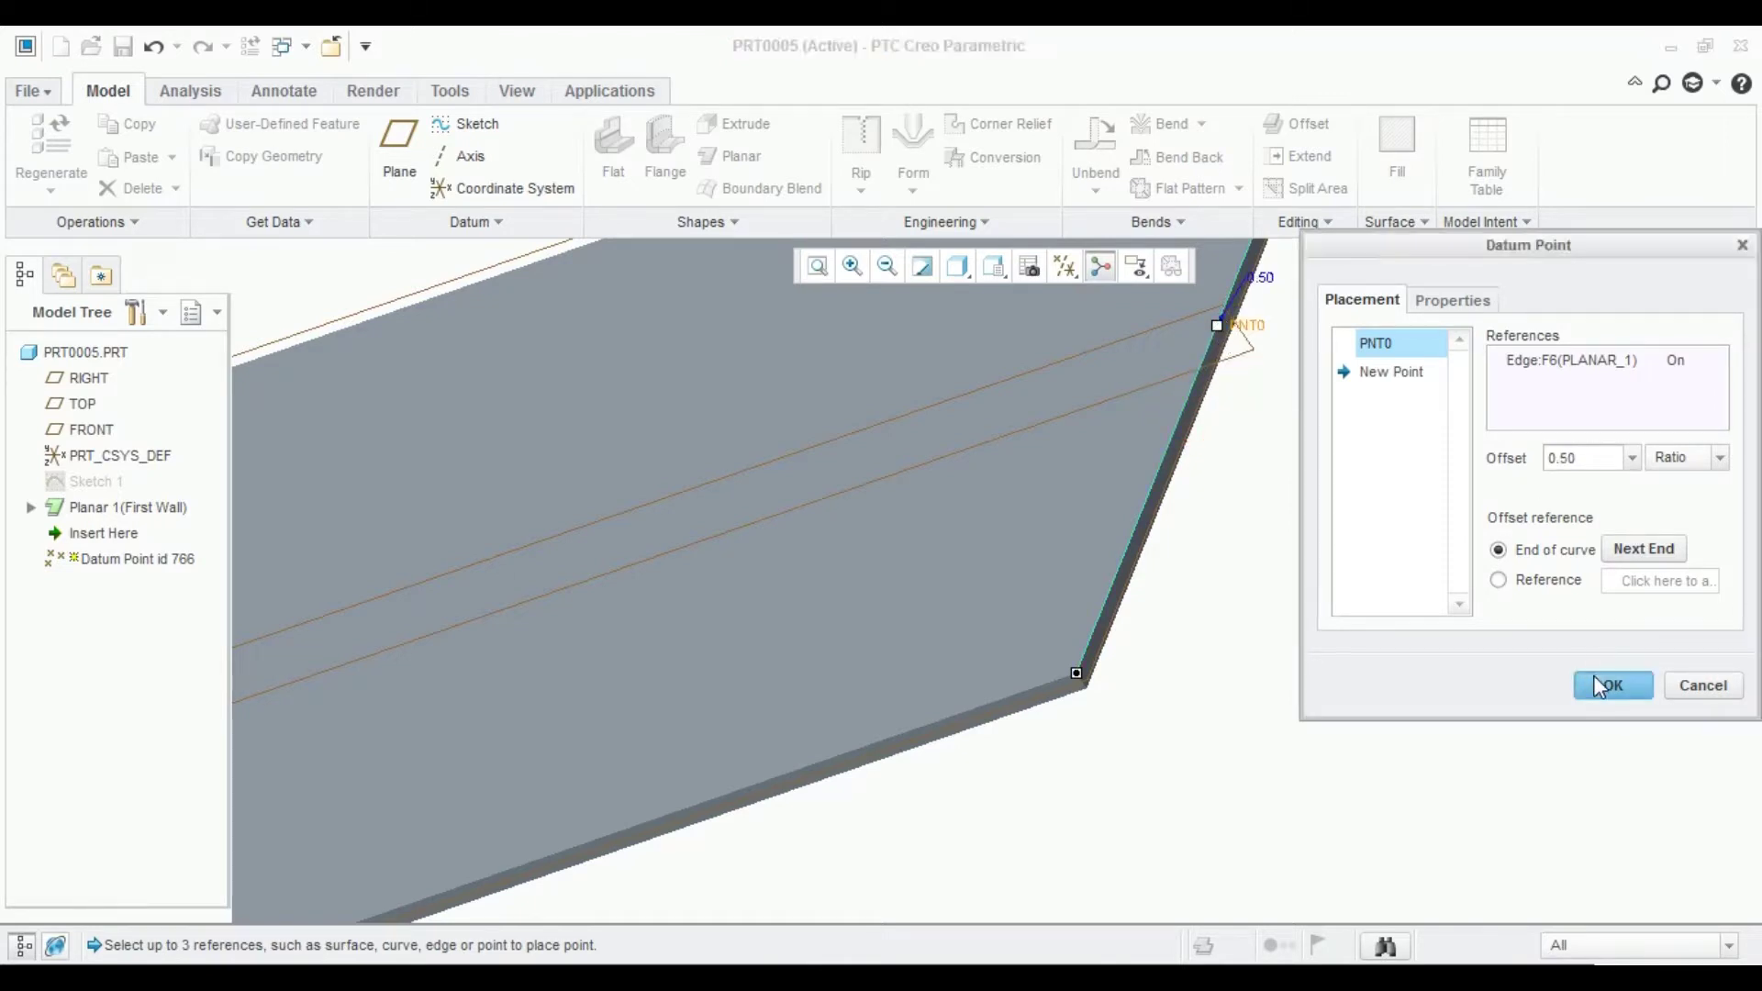
Zoom and pan to view the whole plate with PNT0.
left_click(1352, 544)
scroll(1366, 368, "down", 1)
scroll(1367, 367, "down", 2)
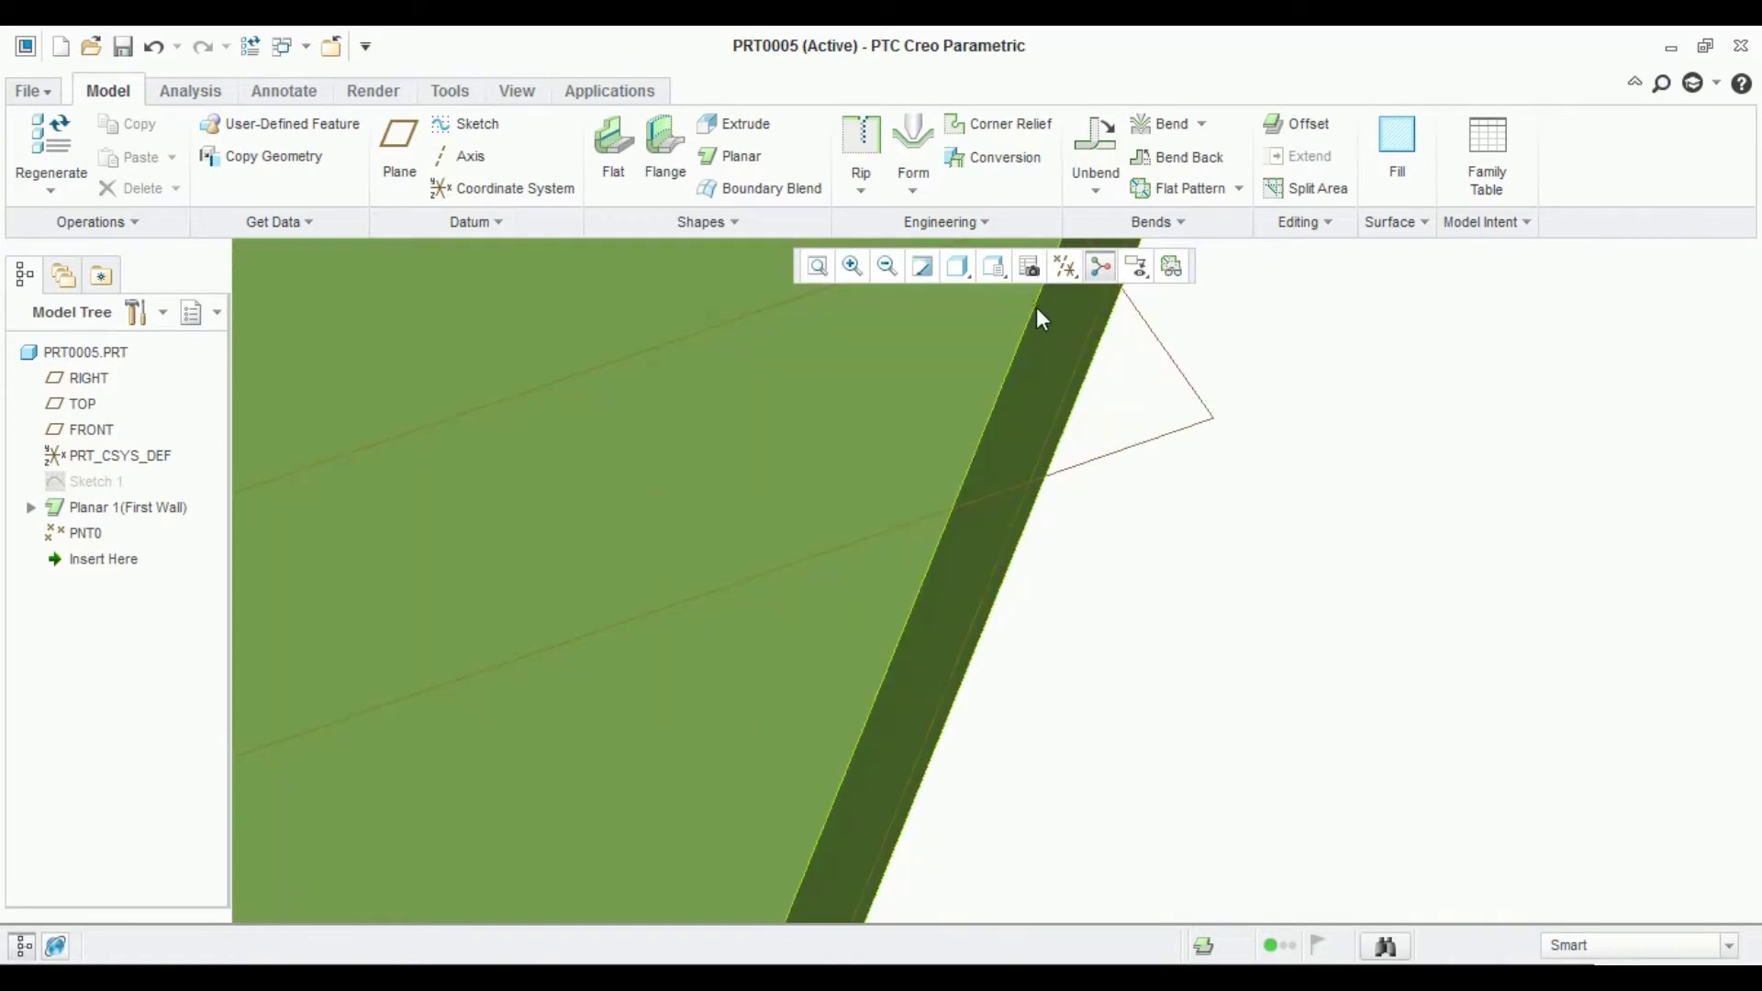
middle_click_drag(1205, 434, 1342, 560, "shift")
scroll(1381, 511, "up", 2)
scroll(1412, 492, "up", 1)
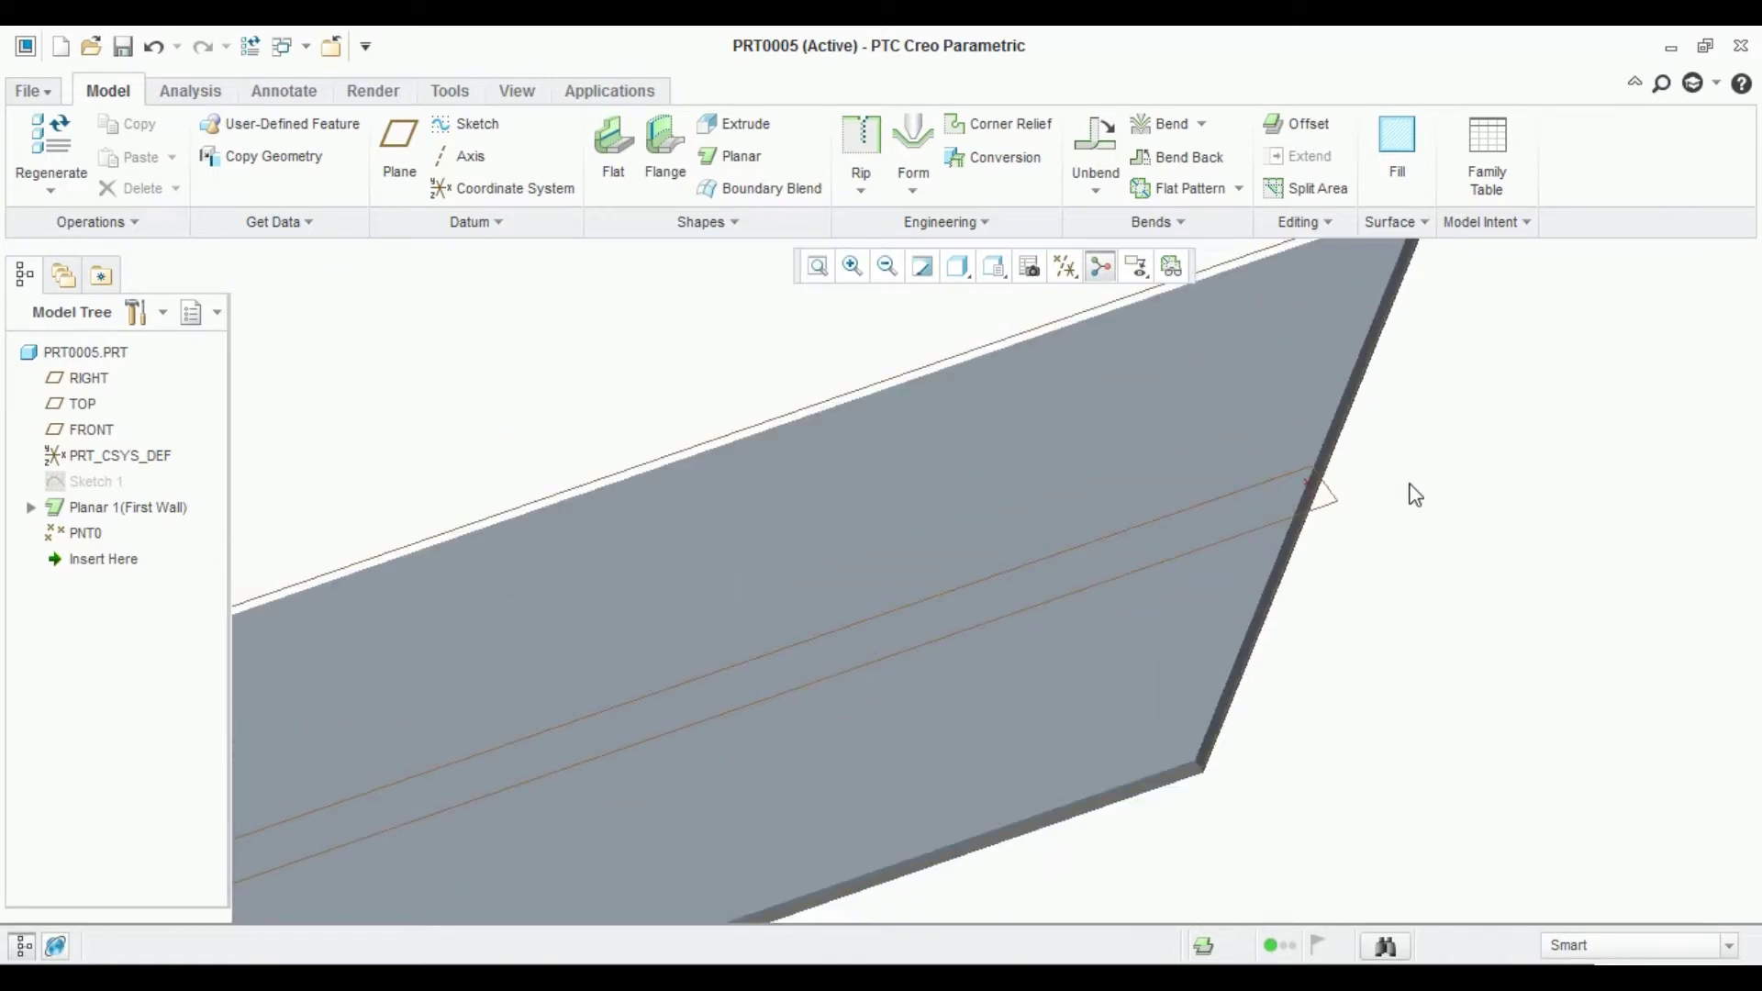
scroll(1415, 500, "up", 1)
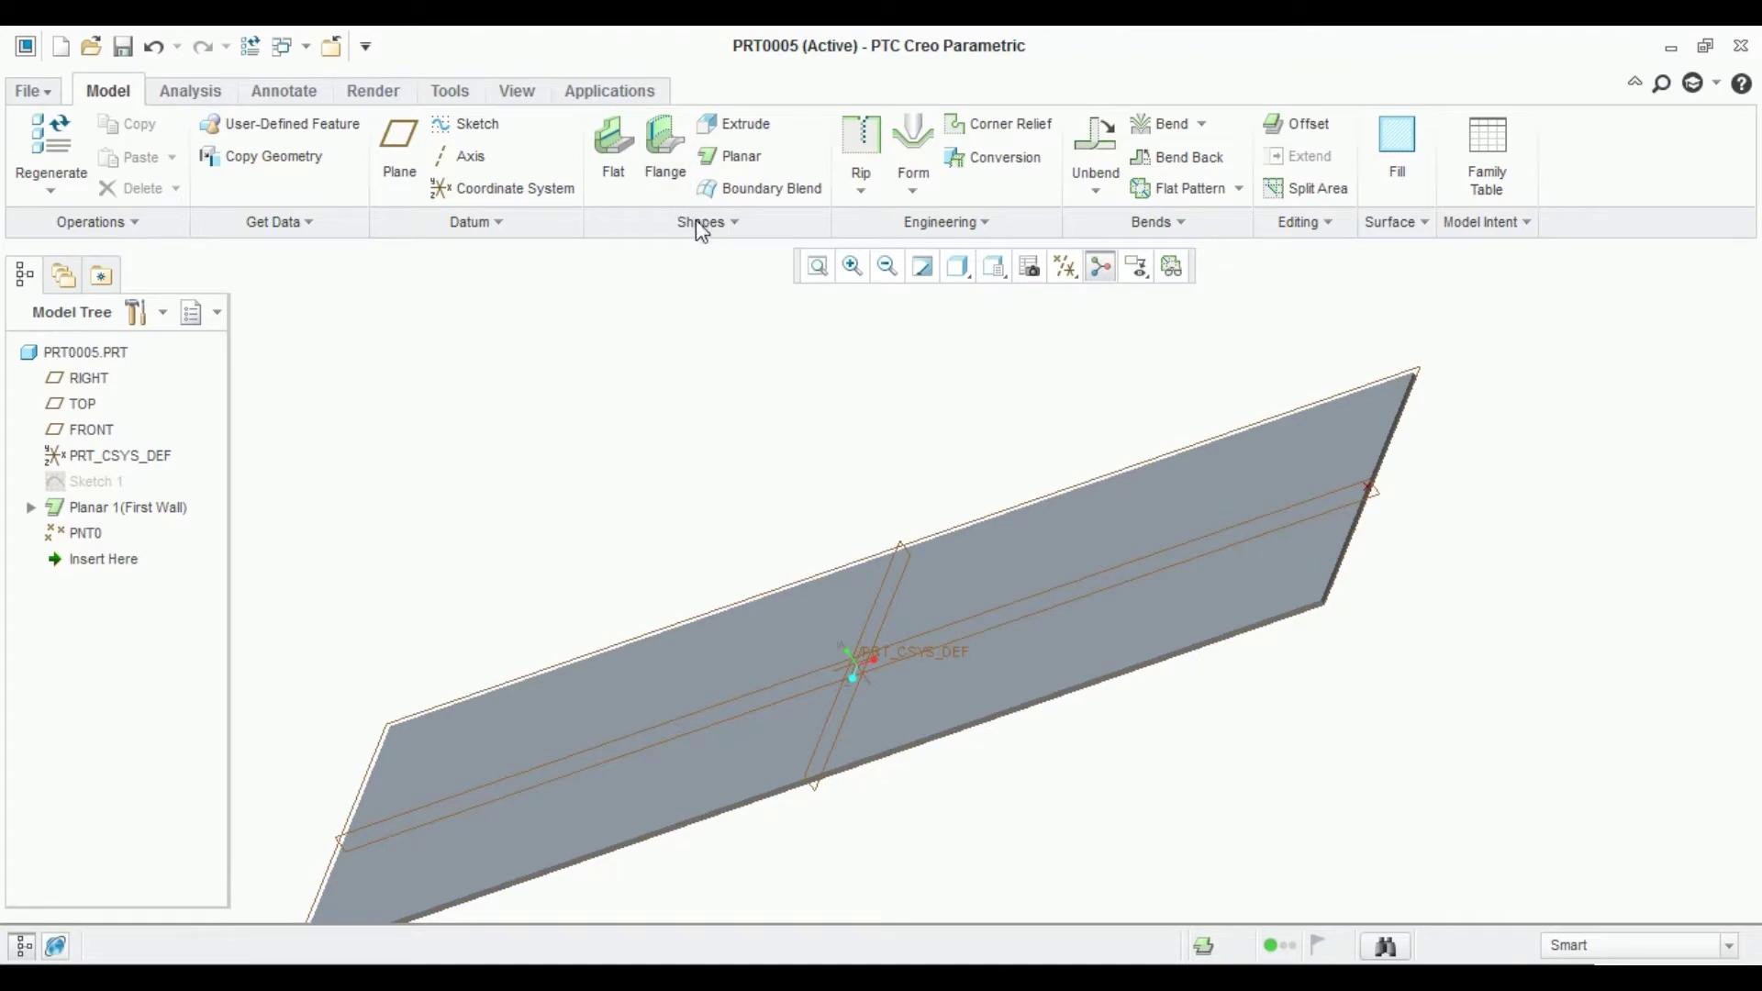
Start a twist wall on the plate's edge with its axis through datum point PNT0.
left_click(702, 223)
left_click(680, 281)
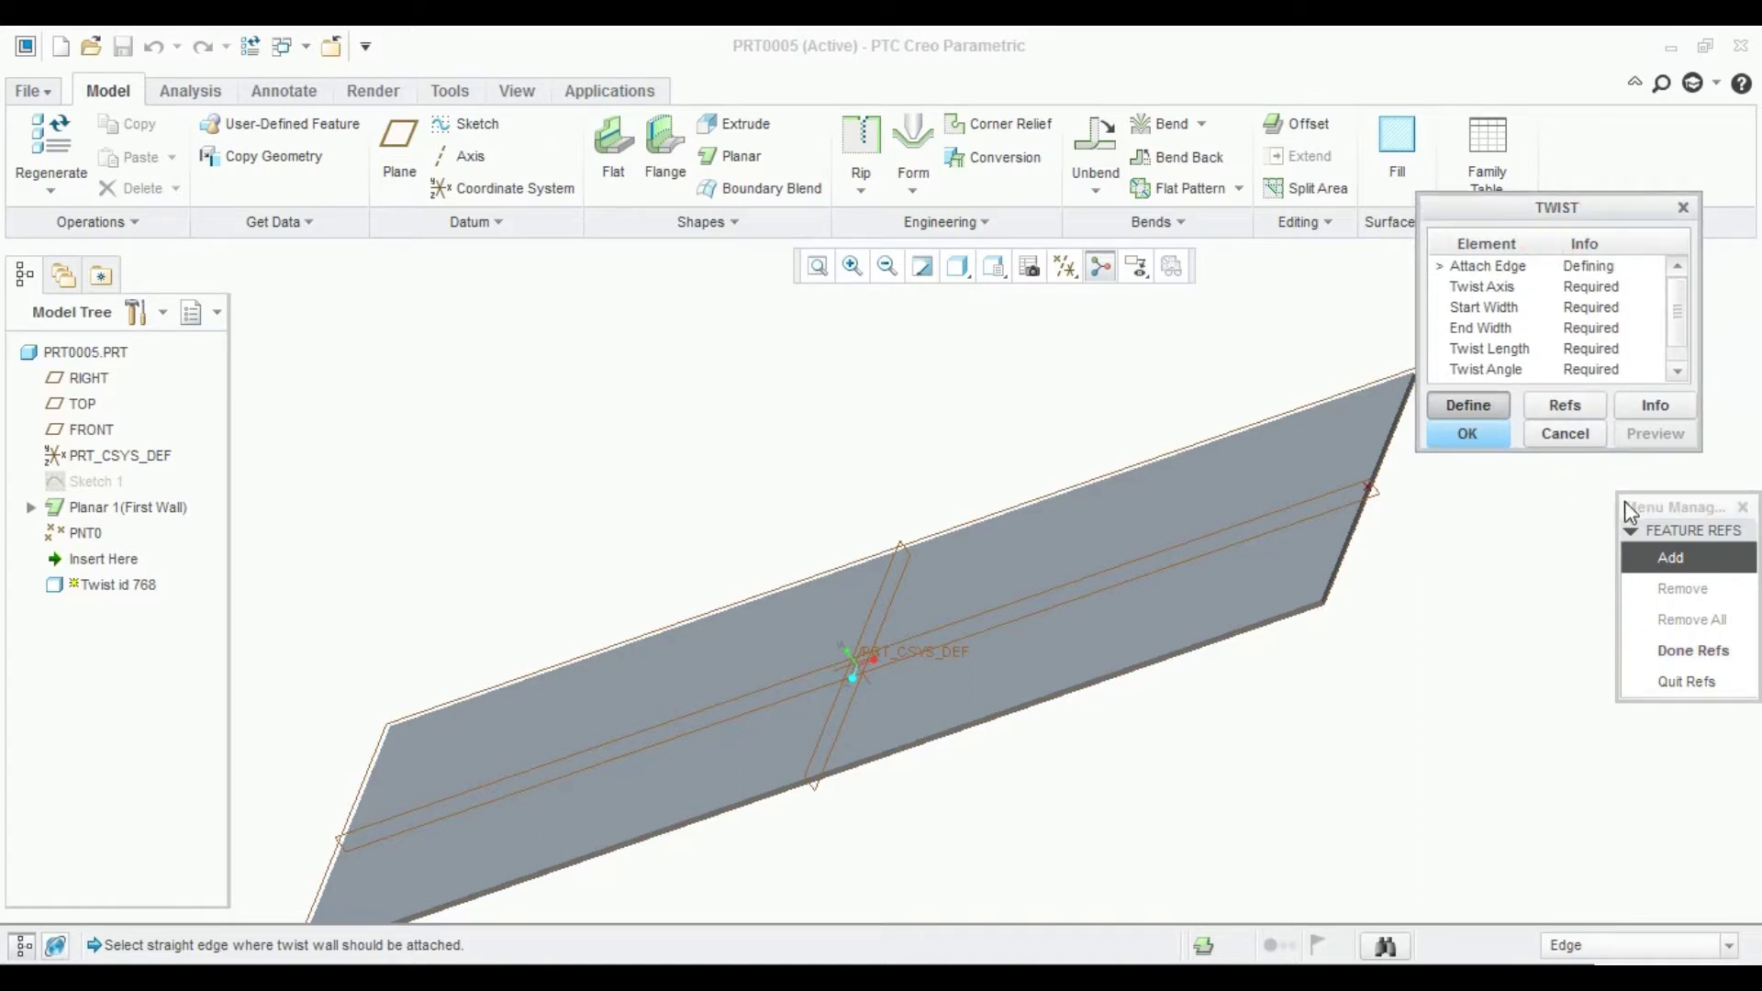
left_click_drag(1626, 511, 1572, 541)
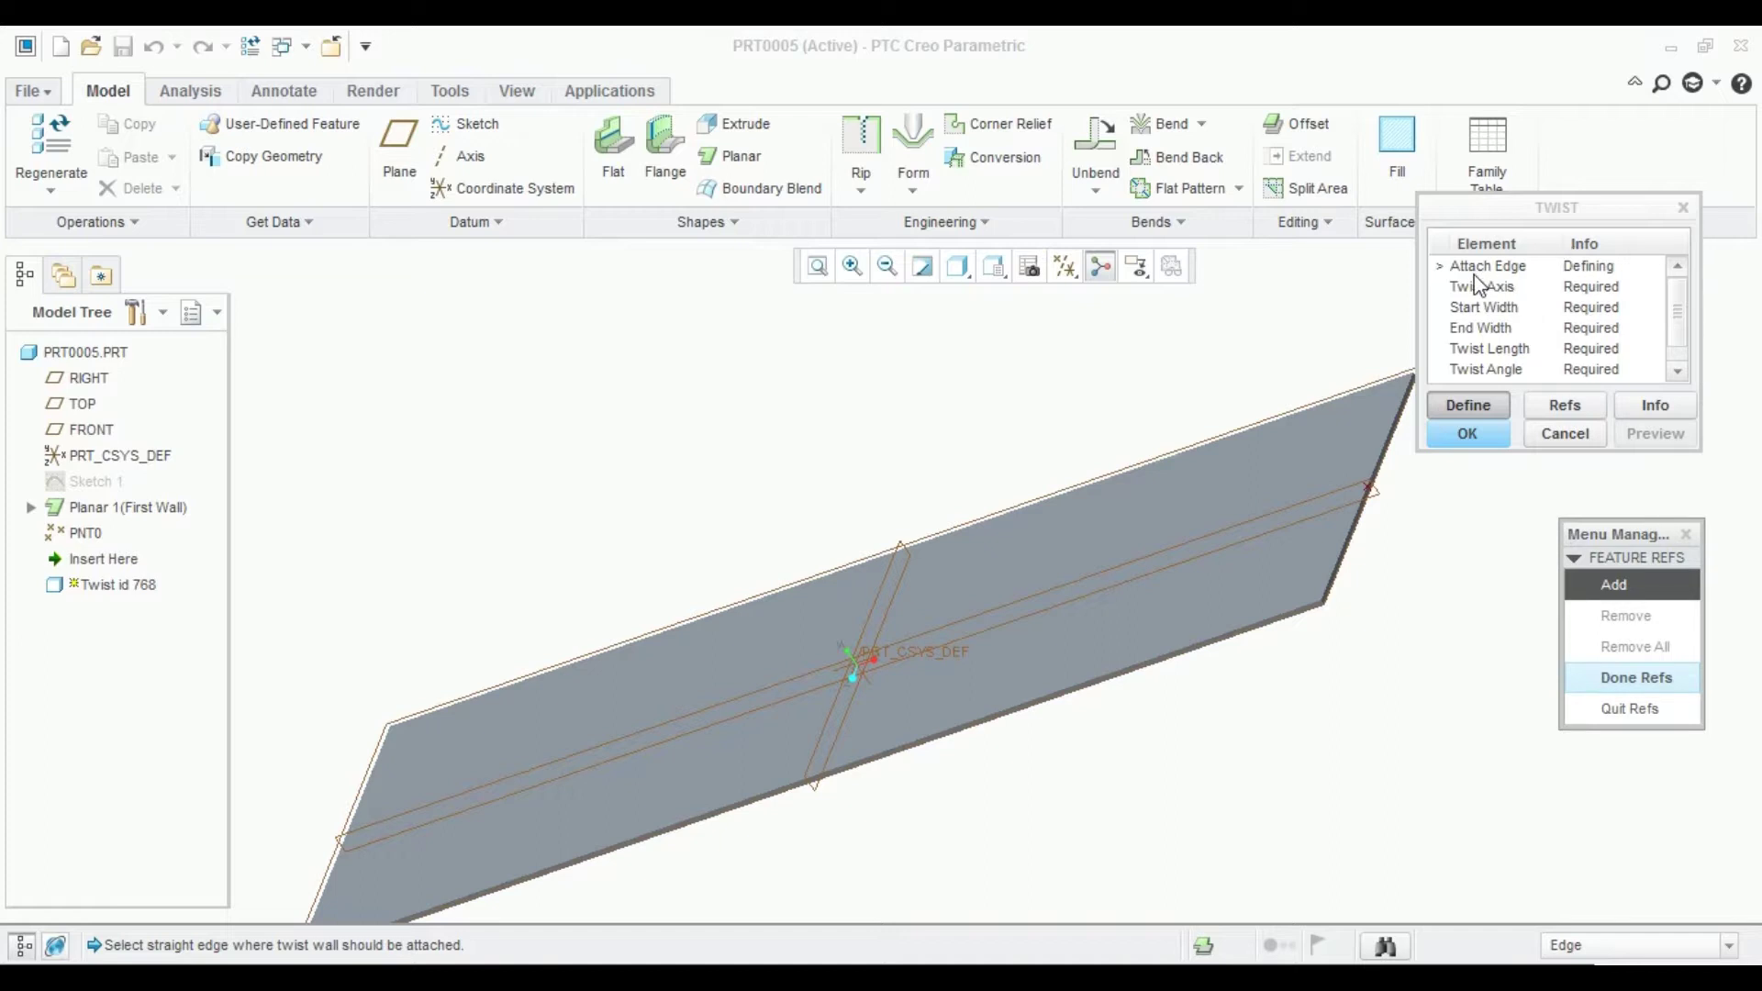
scroll(1432, 514, "down", 1)
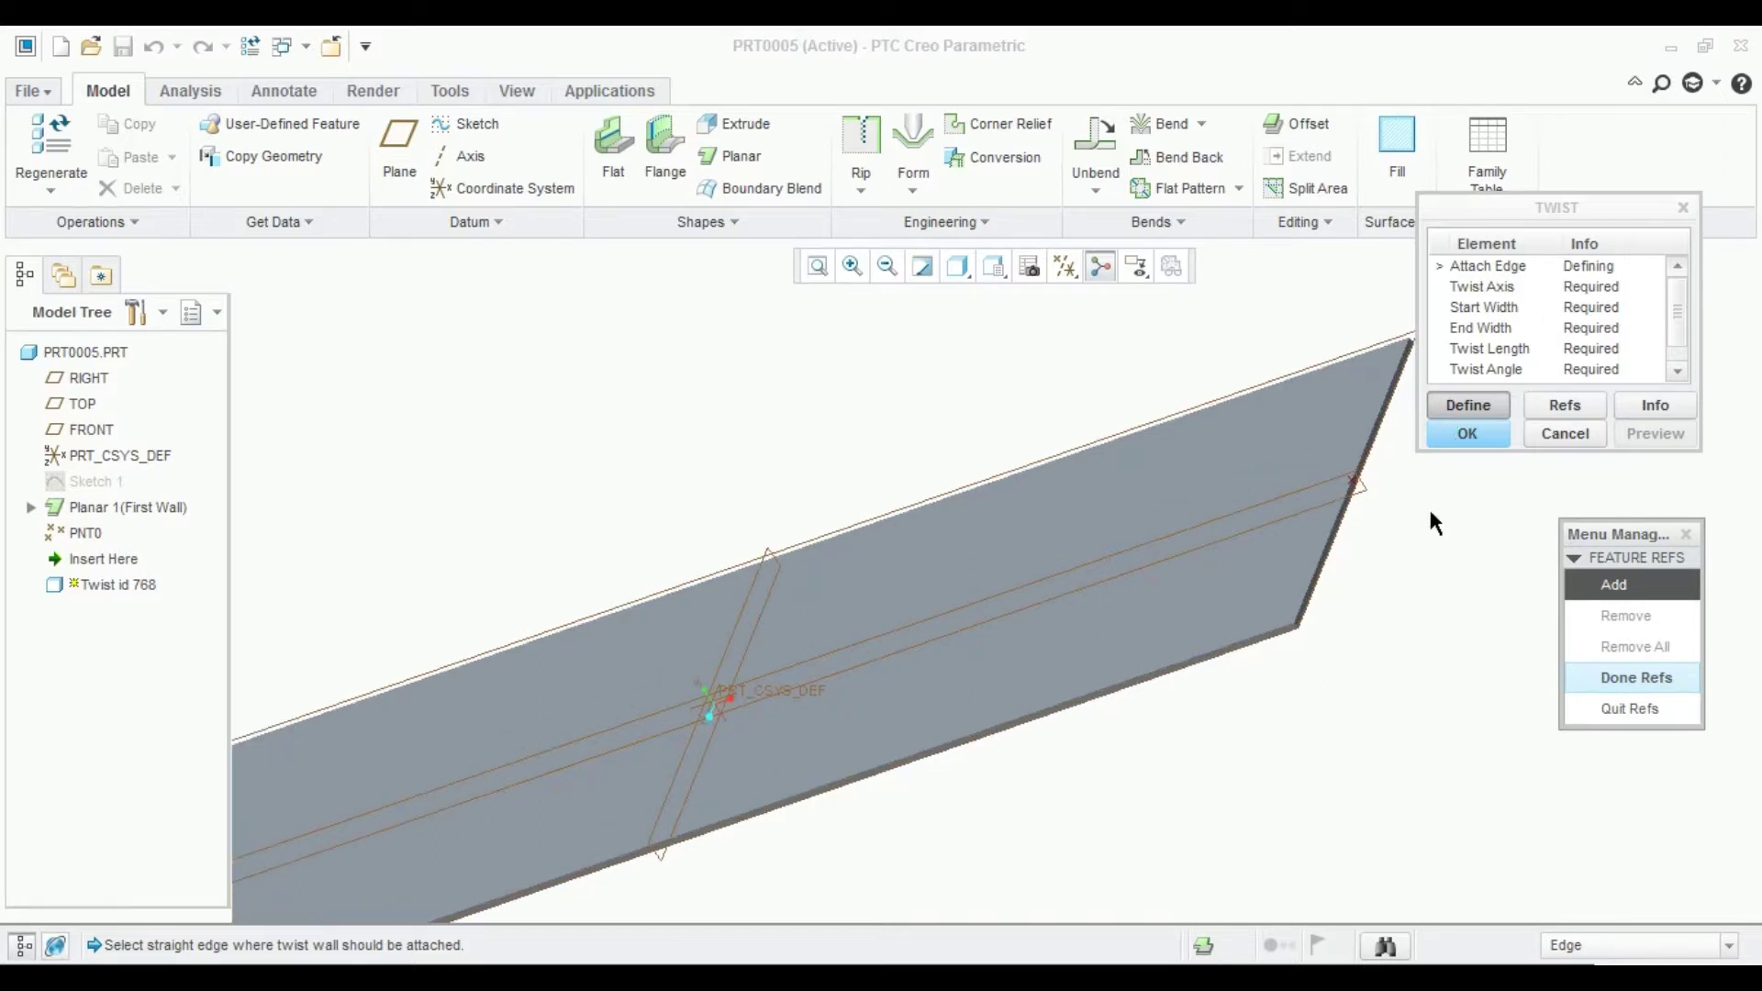
scroll(1430, 514, "down", 2)
scroll(1423, 514, "down", 1)
scroll(1423, 514, "down", 2)
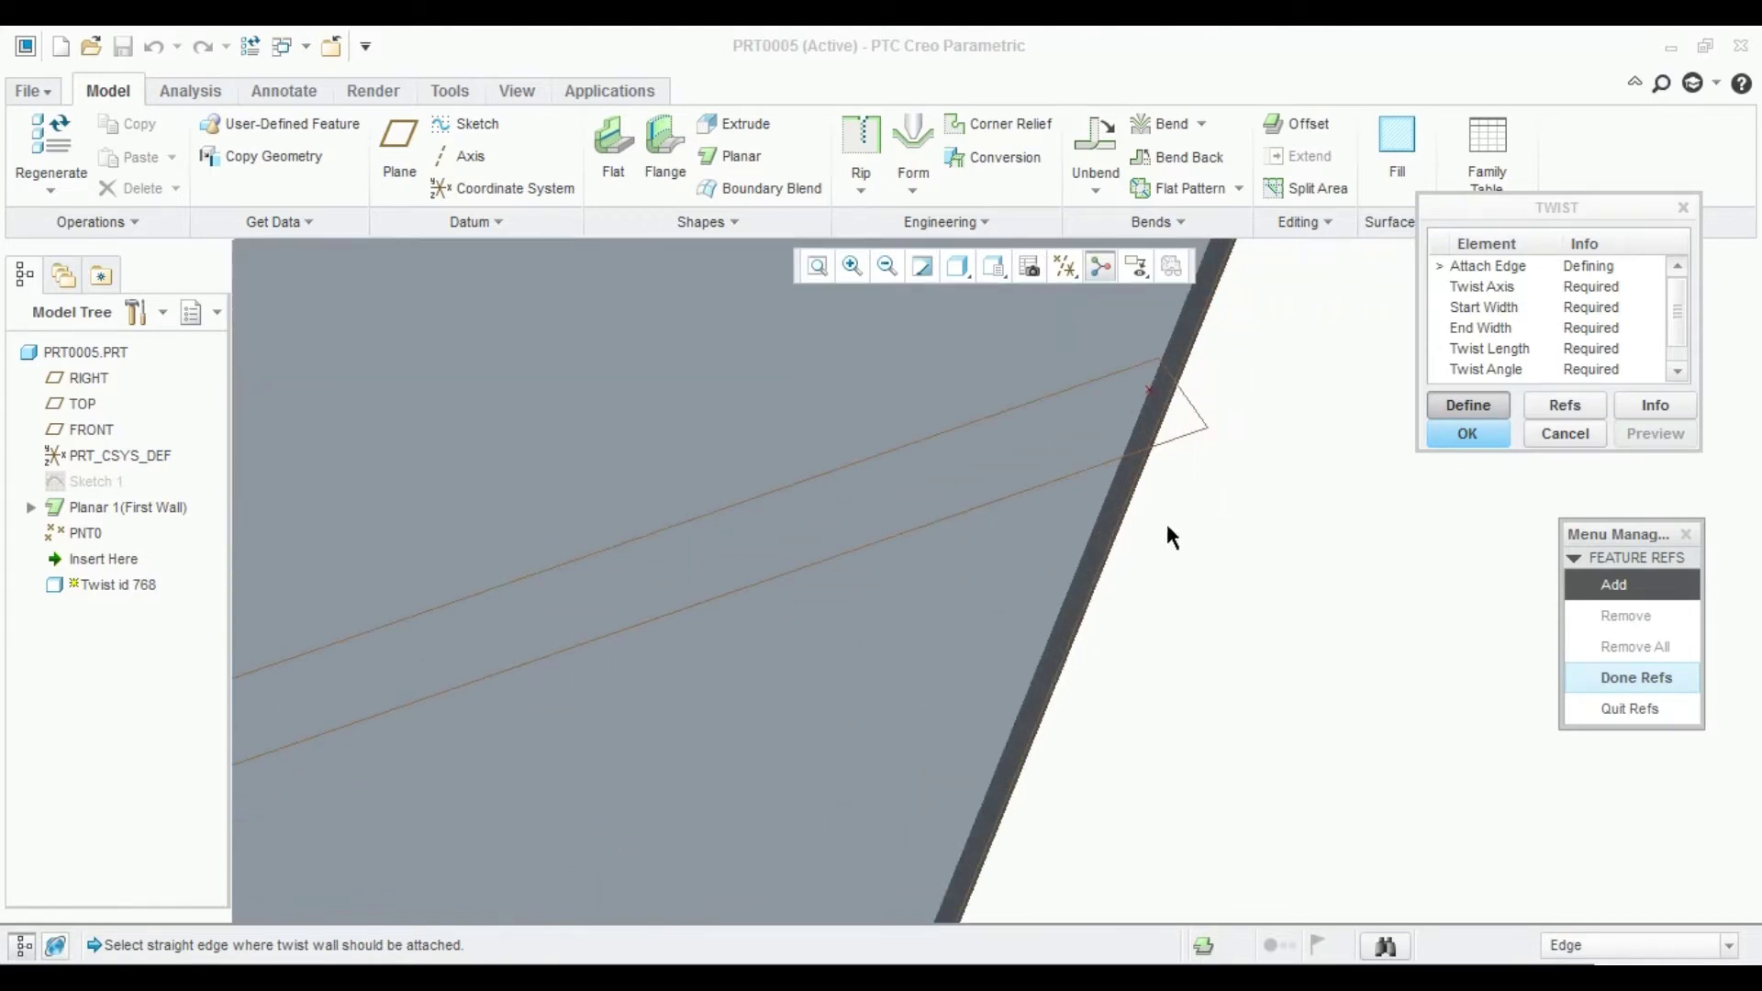
left_click(1084, 569)
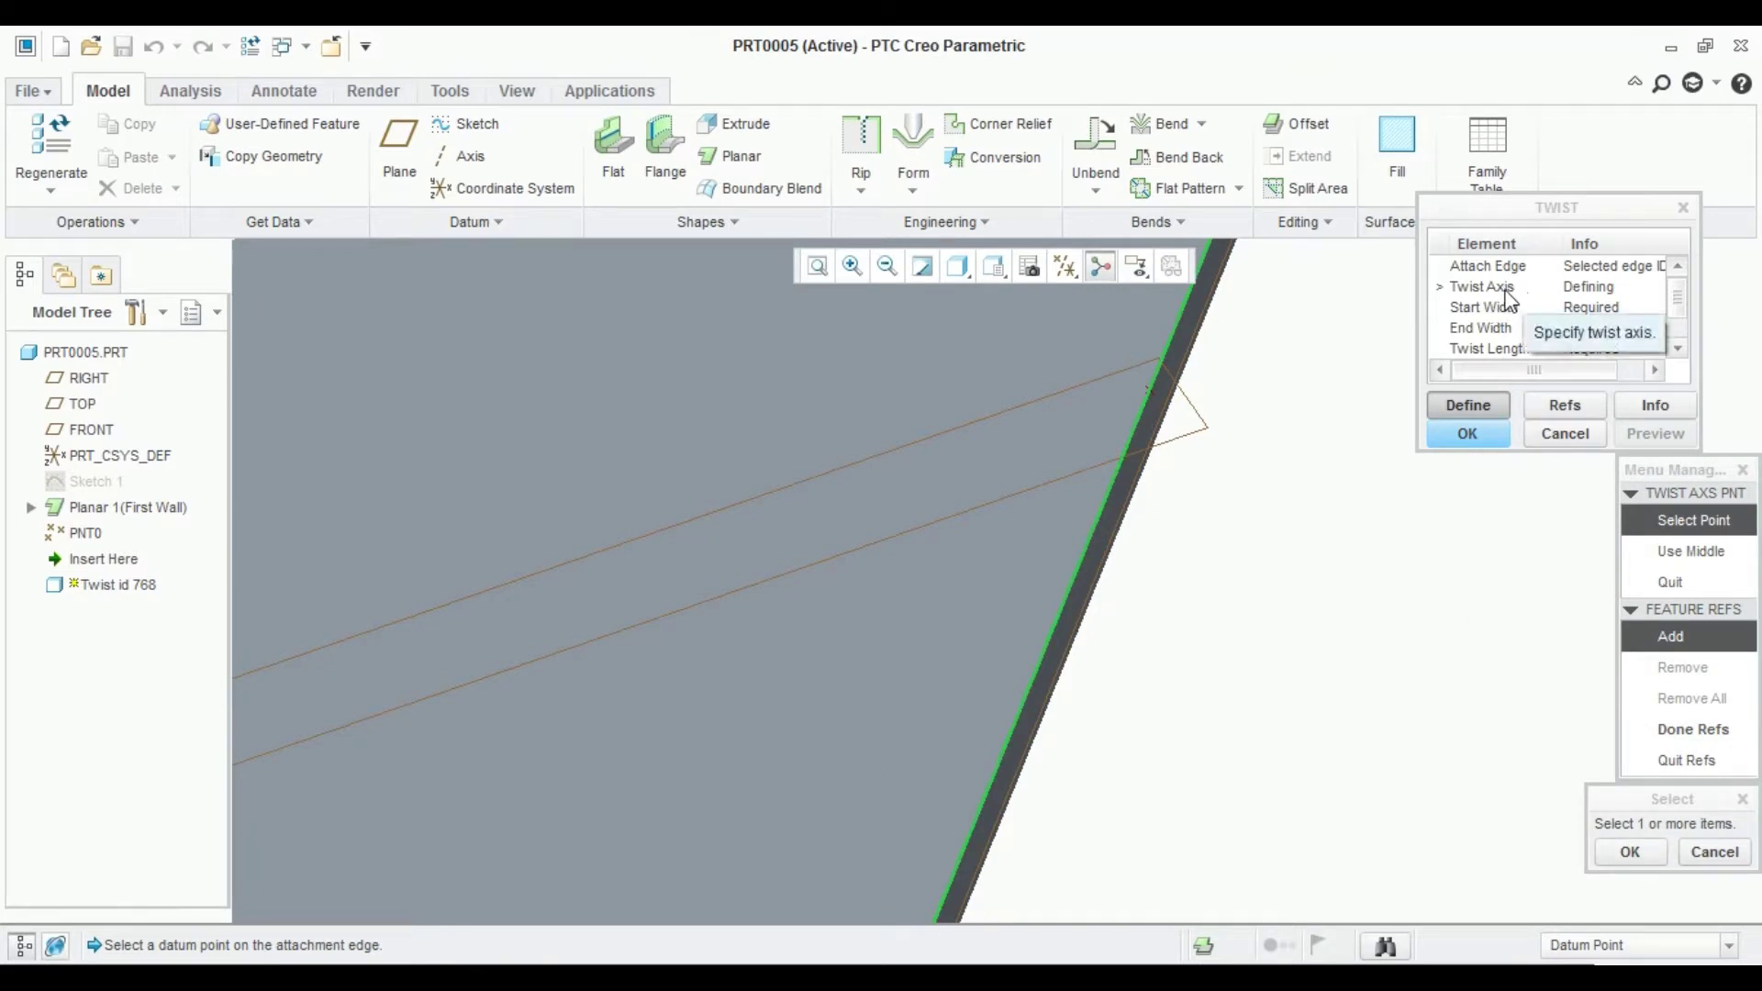
middle_click_drag(1325, 432, 1302, 432)
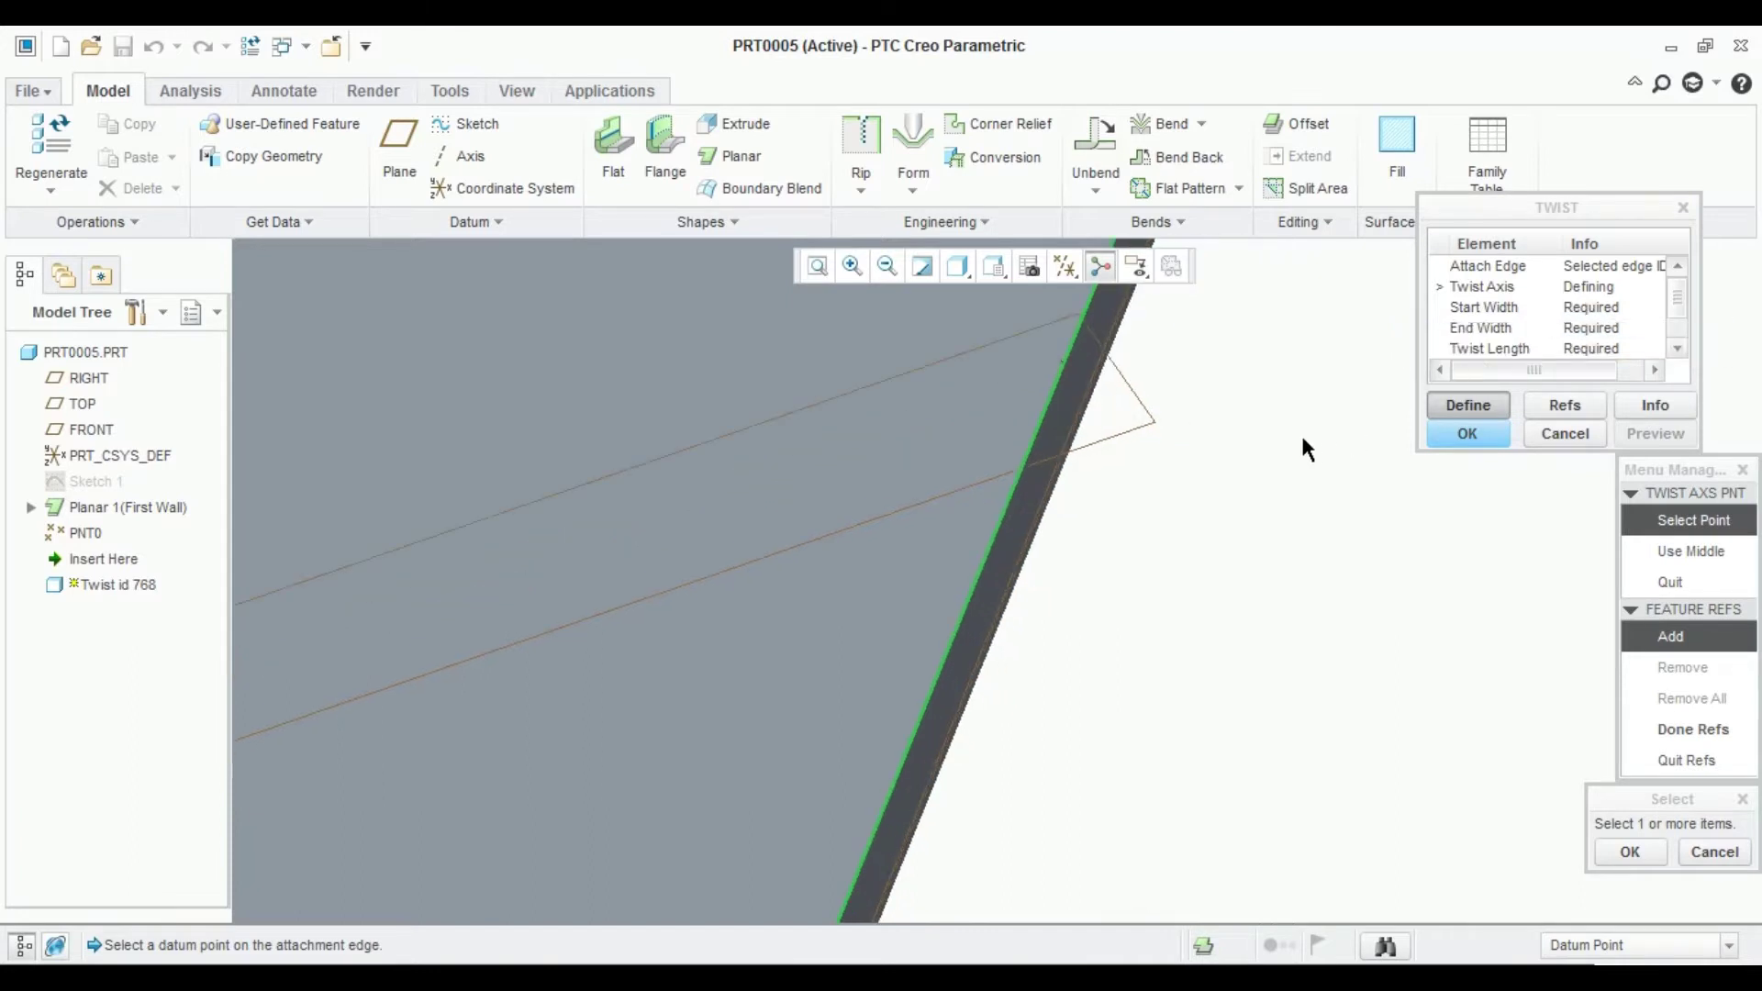
left_click(1068, 363)
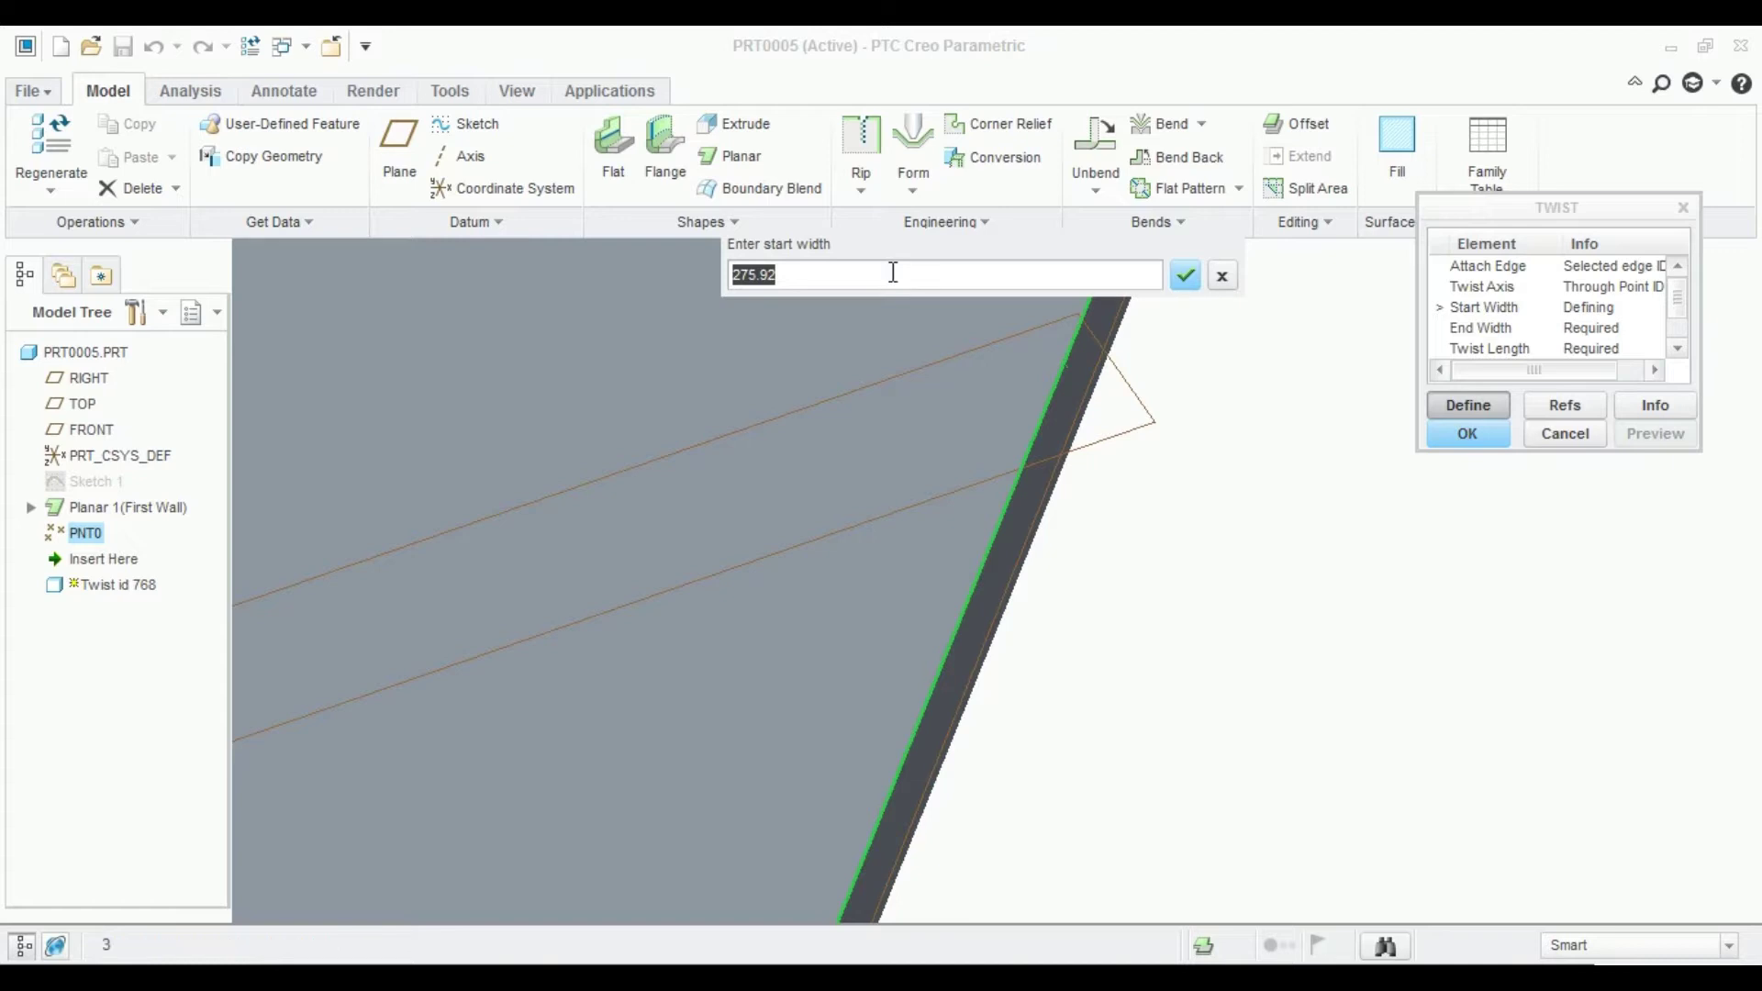
Enter start width 30, end width 10, length 60, angle 360° and developed length 60.
left_click(932, 274)
double_click(861, 275)
type("30")
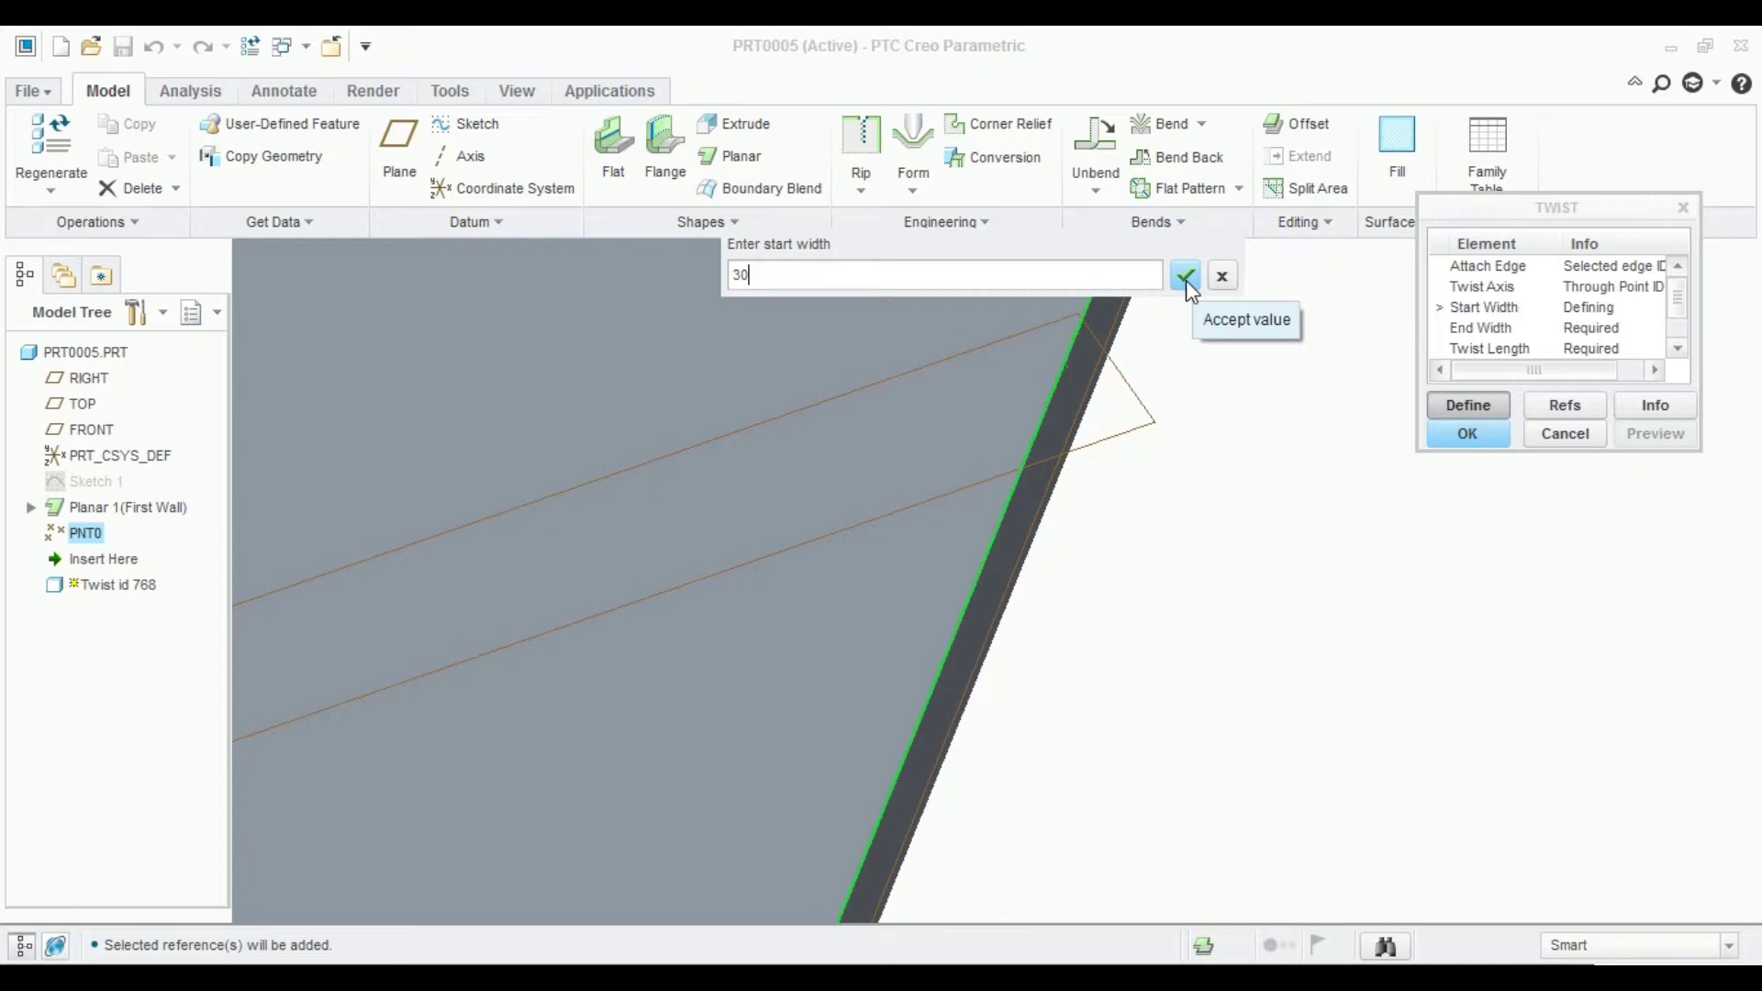
left_click(1186, 279)
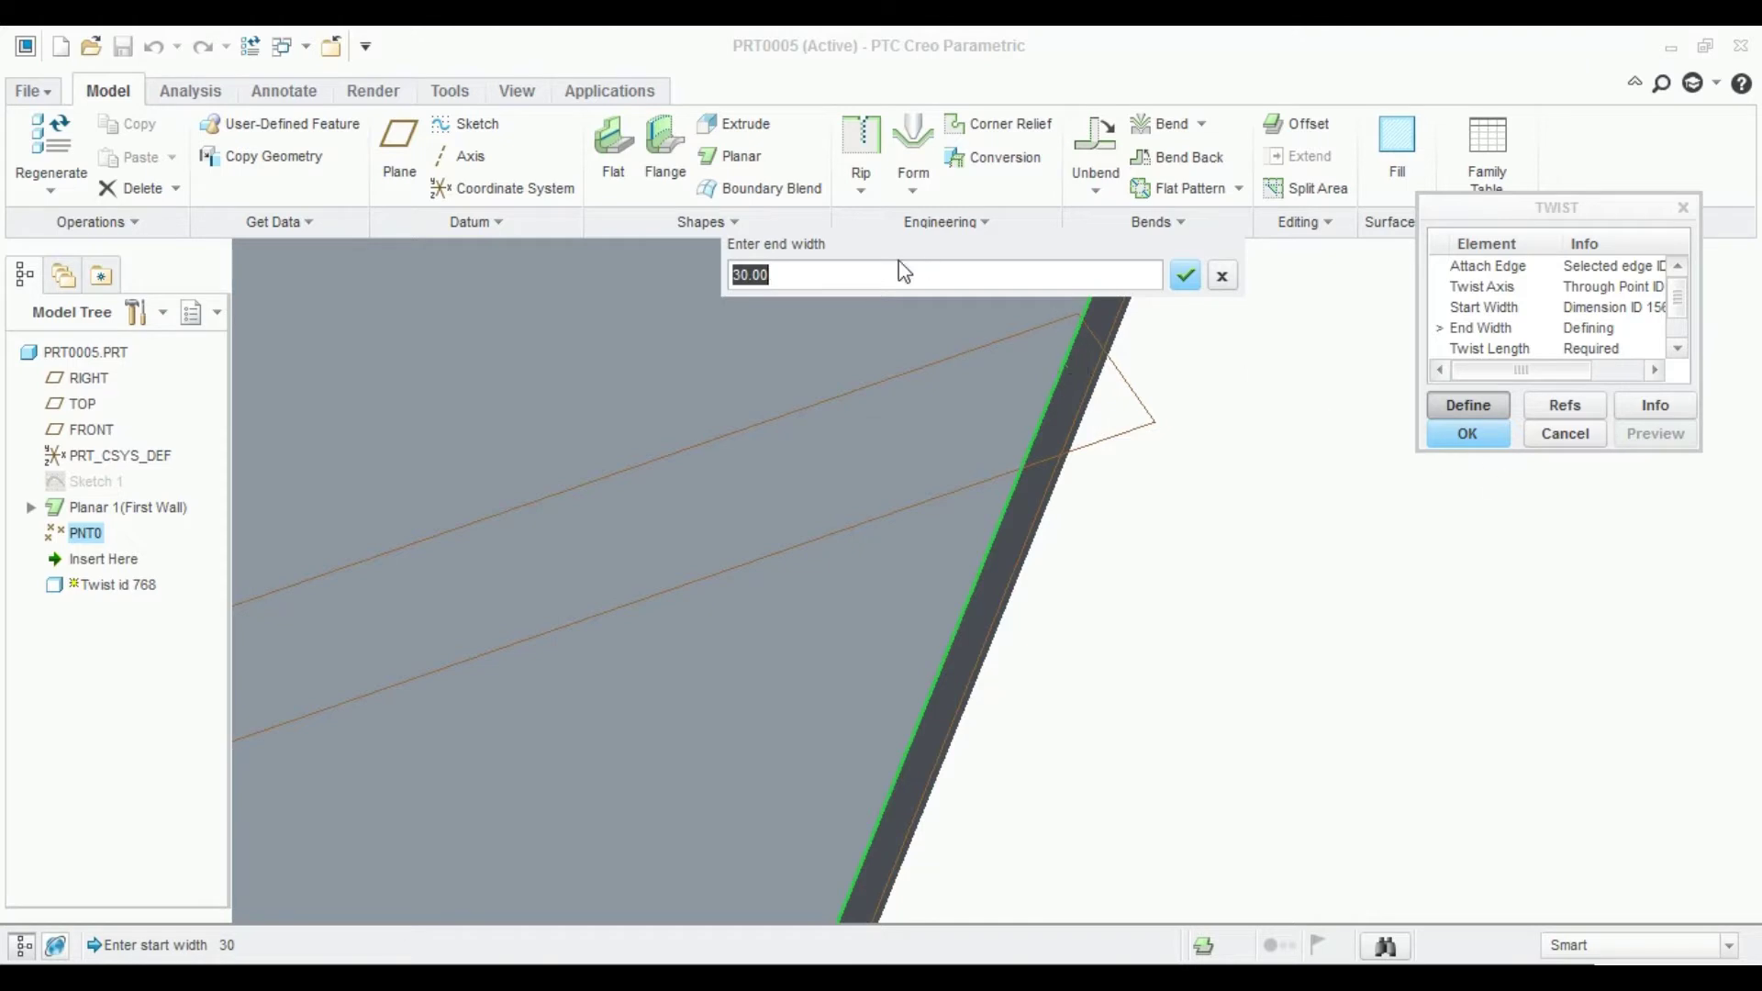
type("10")
left_click(1194, 283)
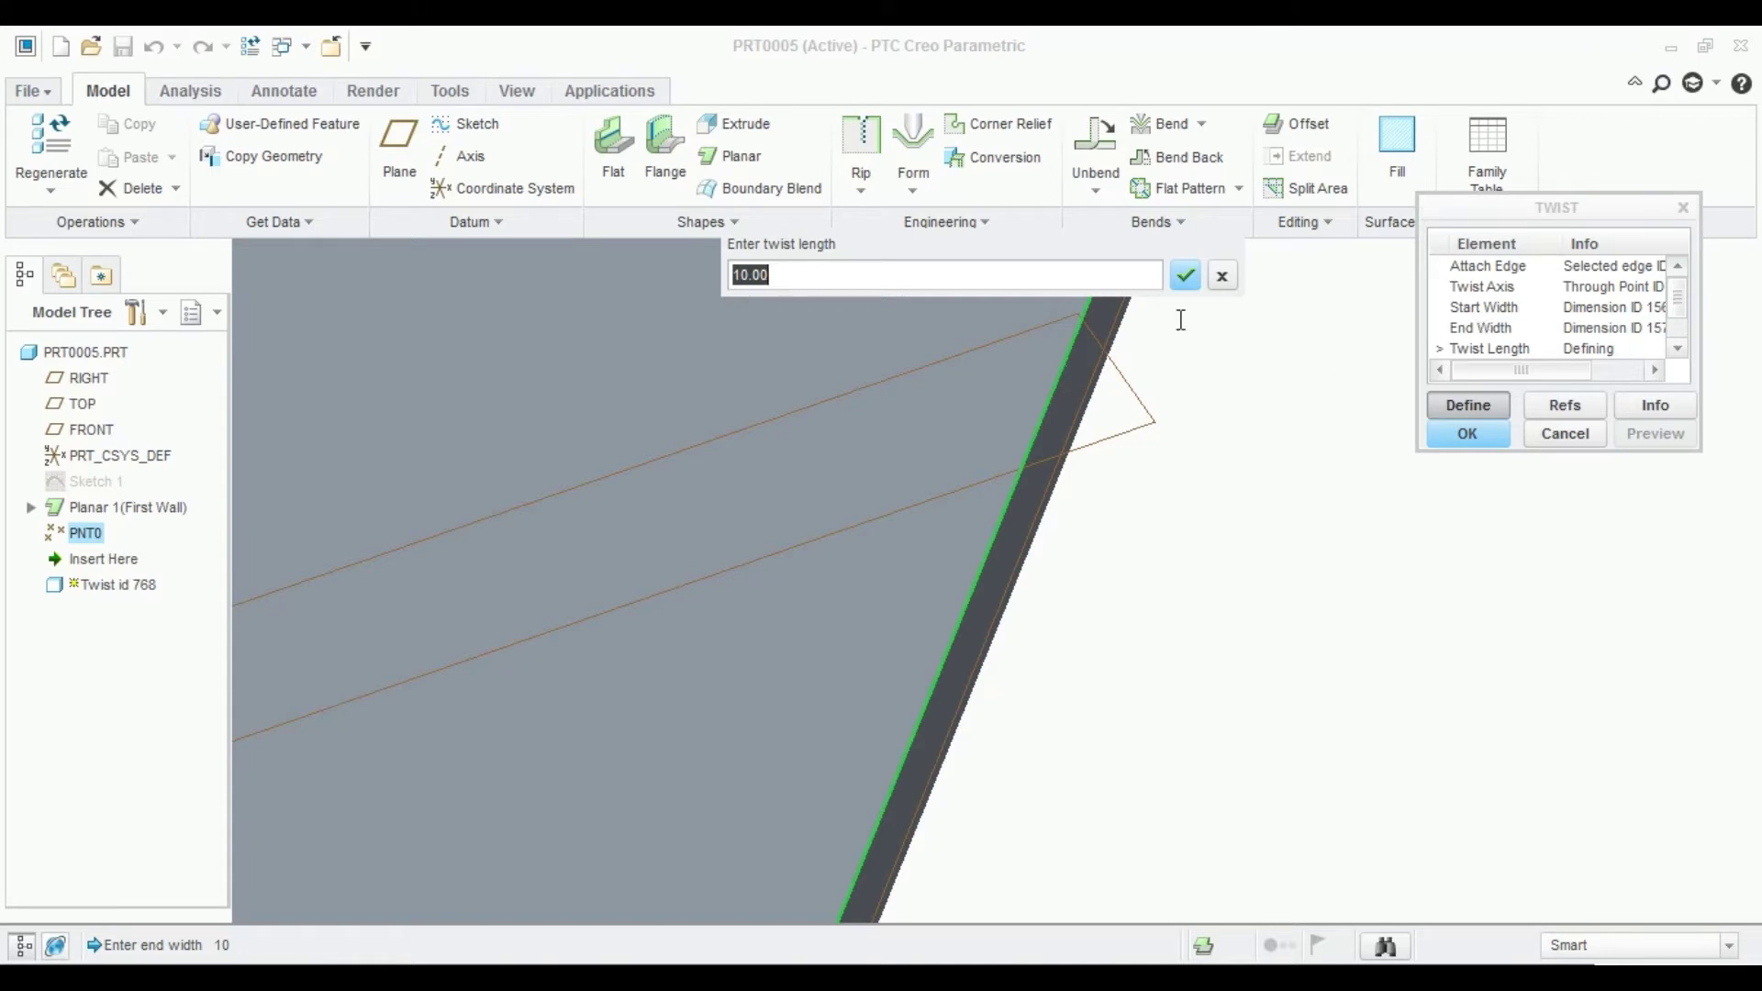
type("60")
left_click(1179, 284)
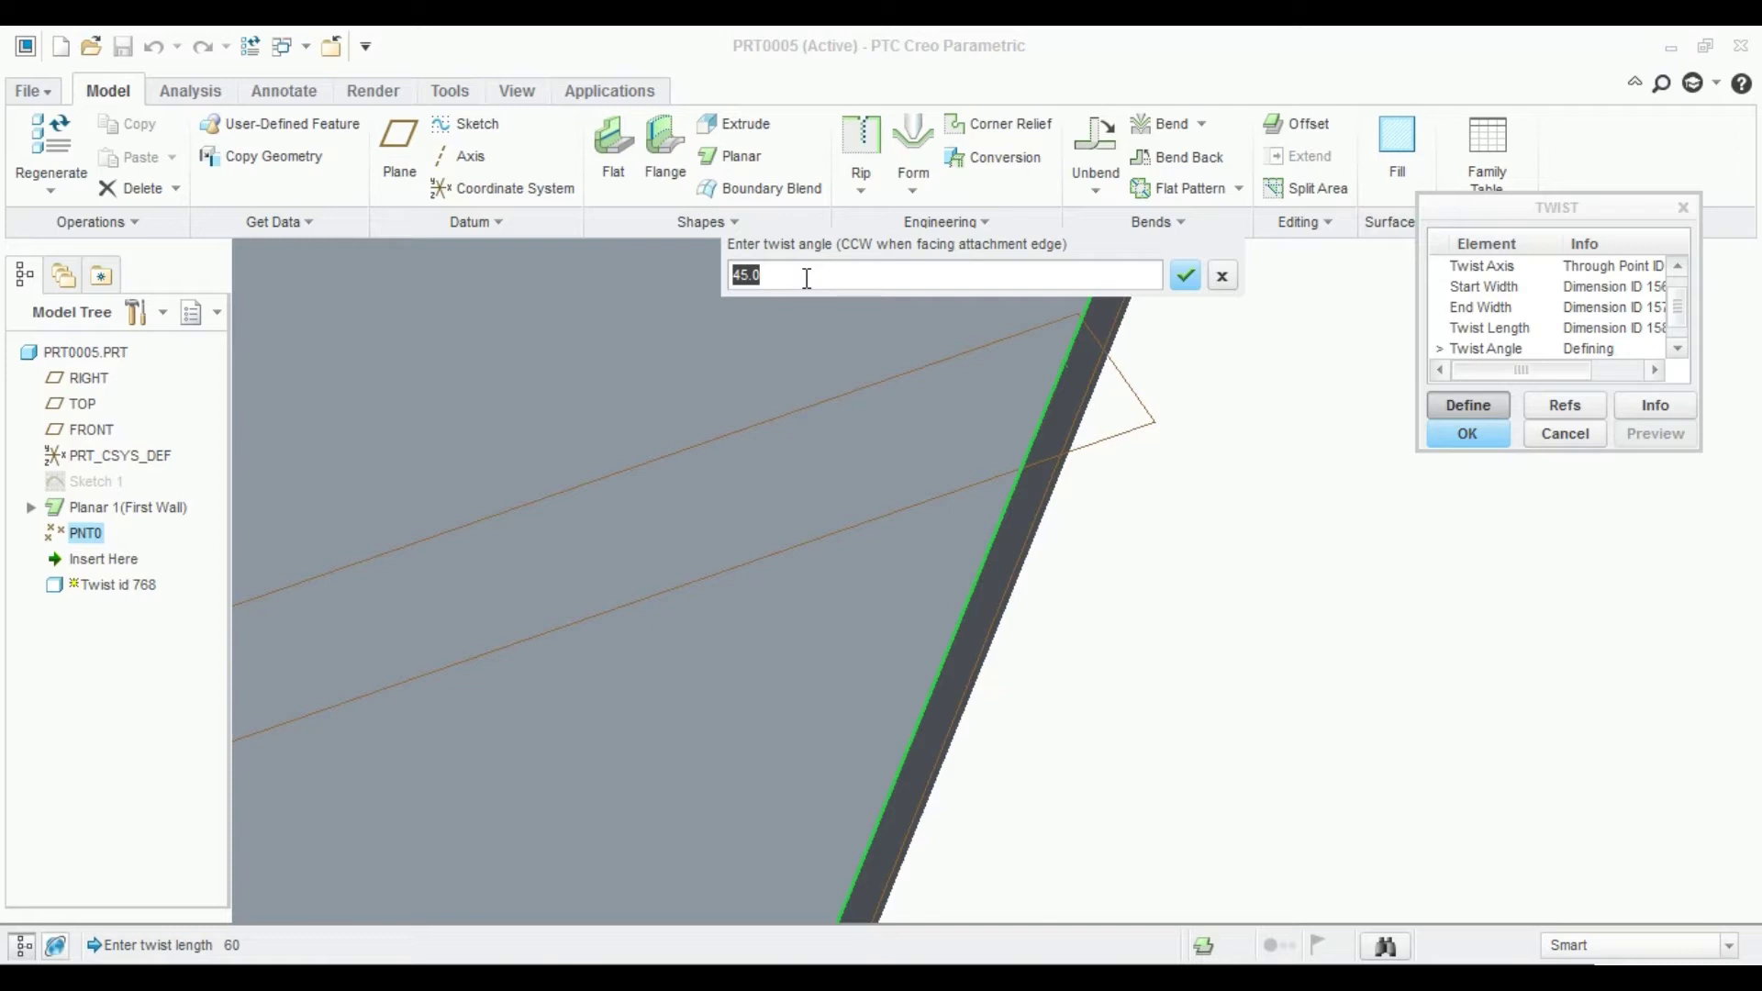
type("360")
left_click(1185, 276)
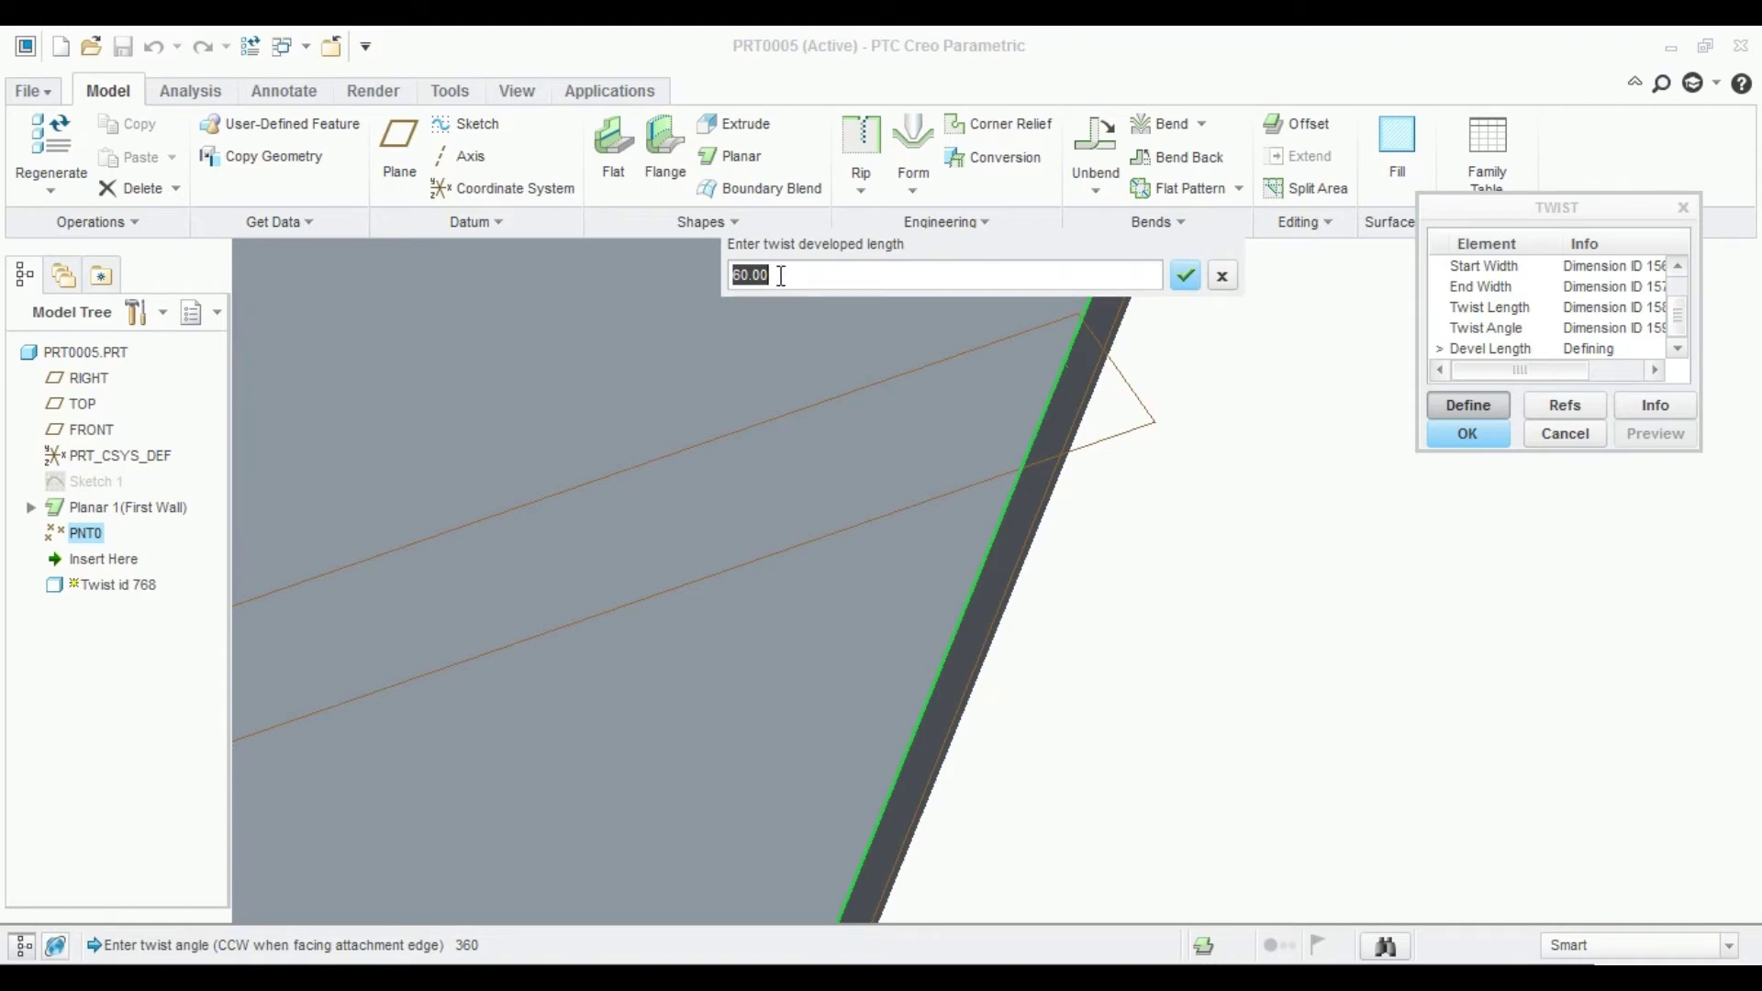
left_click(1184, 276)
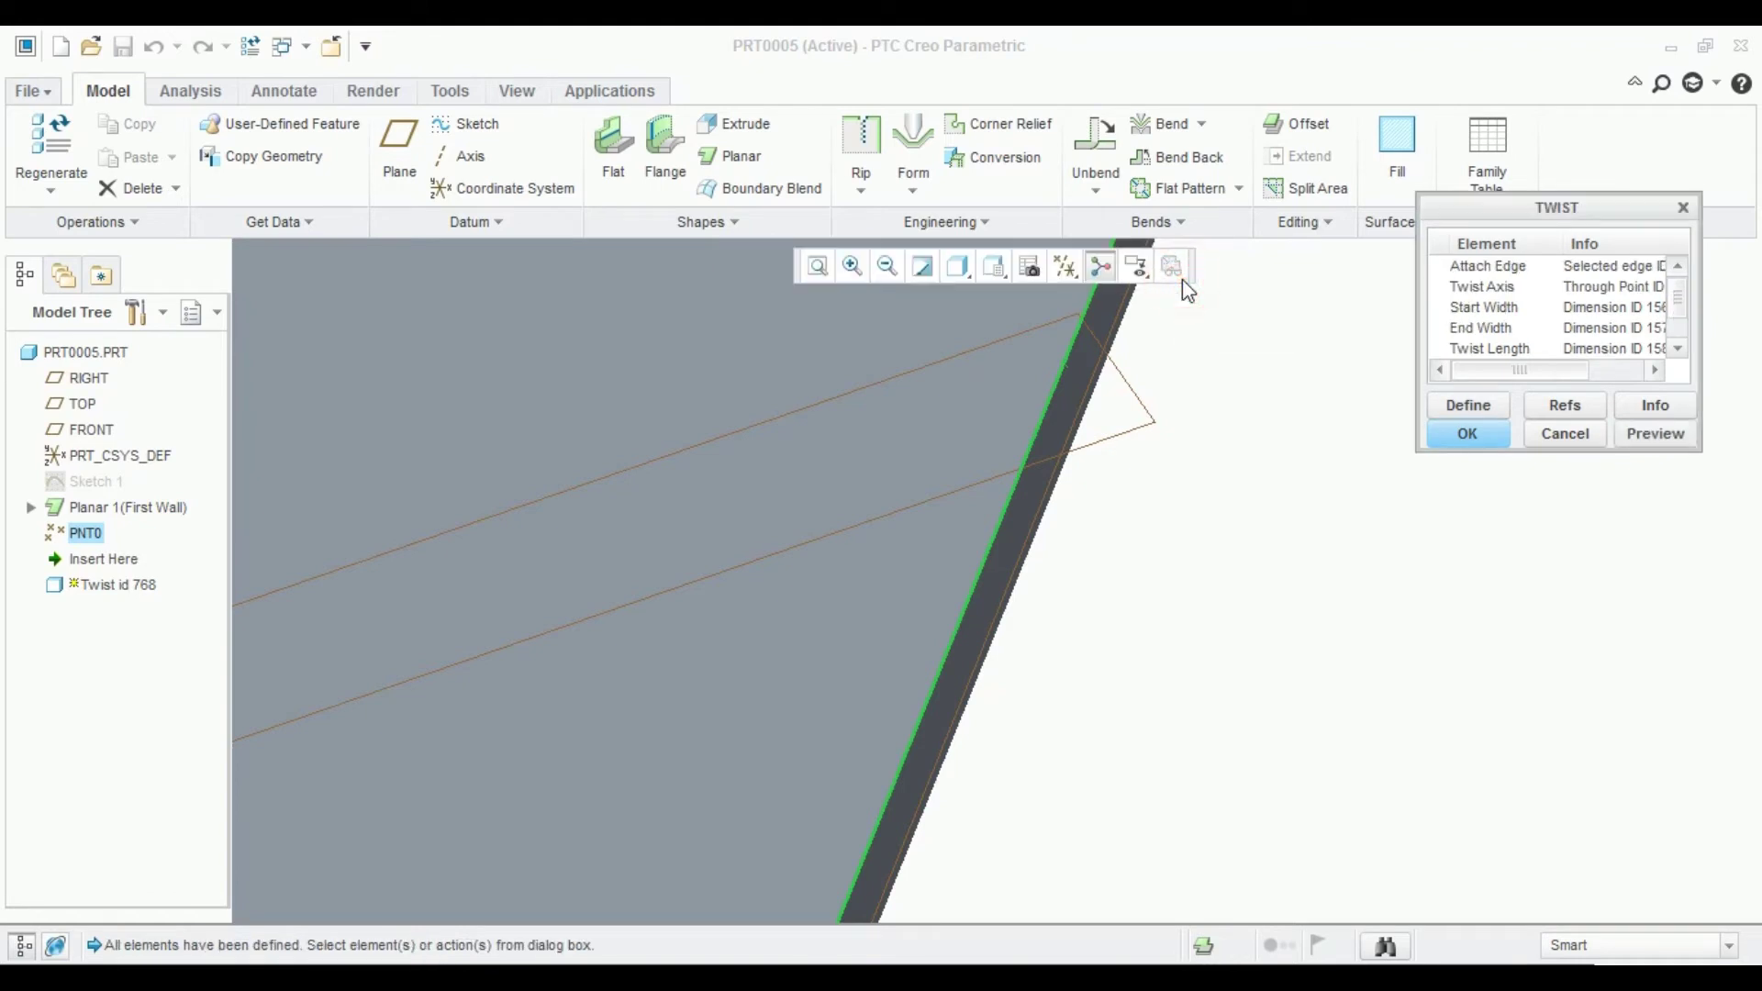
Create the twist wall from the defined elements and zoom to inspect it.
left_click(1466, 434)
scroll(1089, 542, "up", 3)
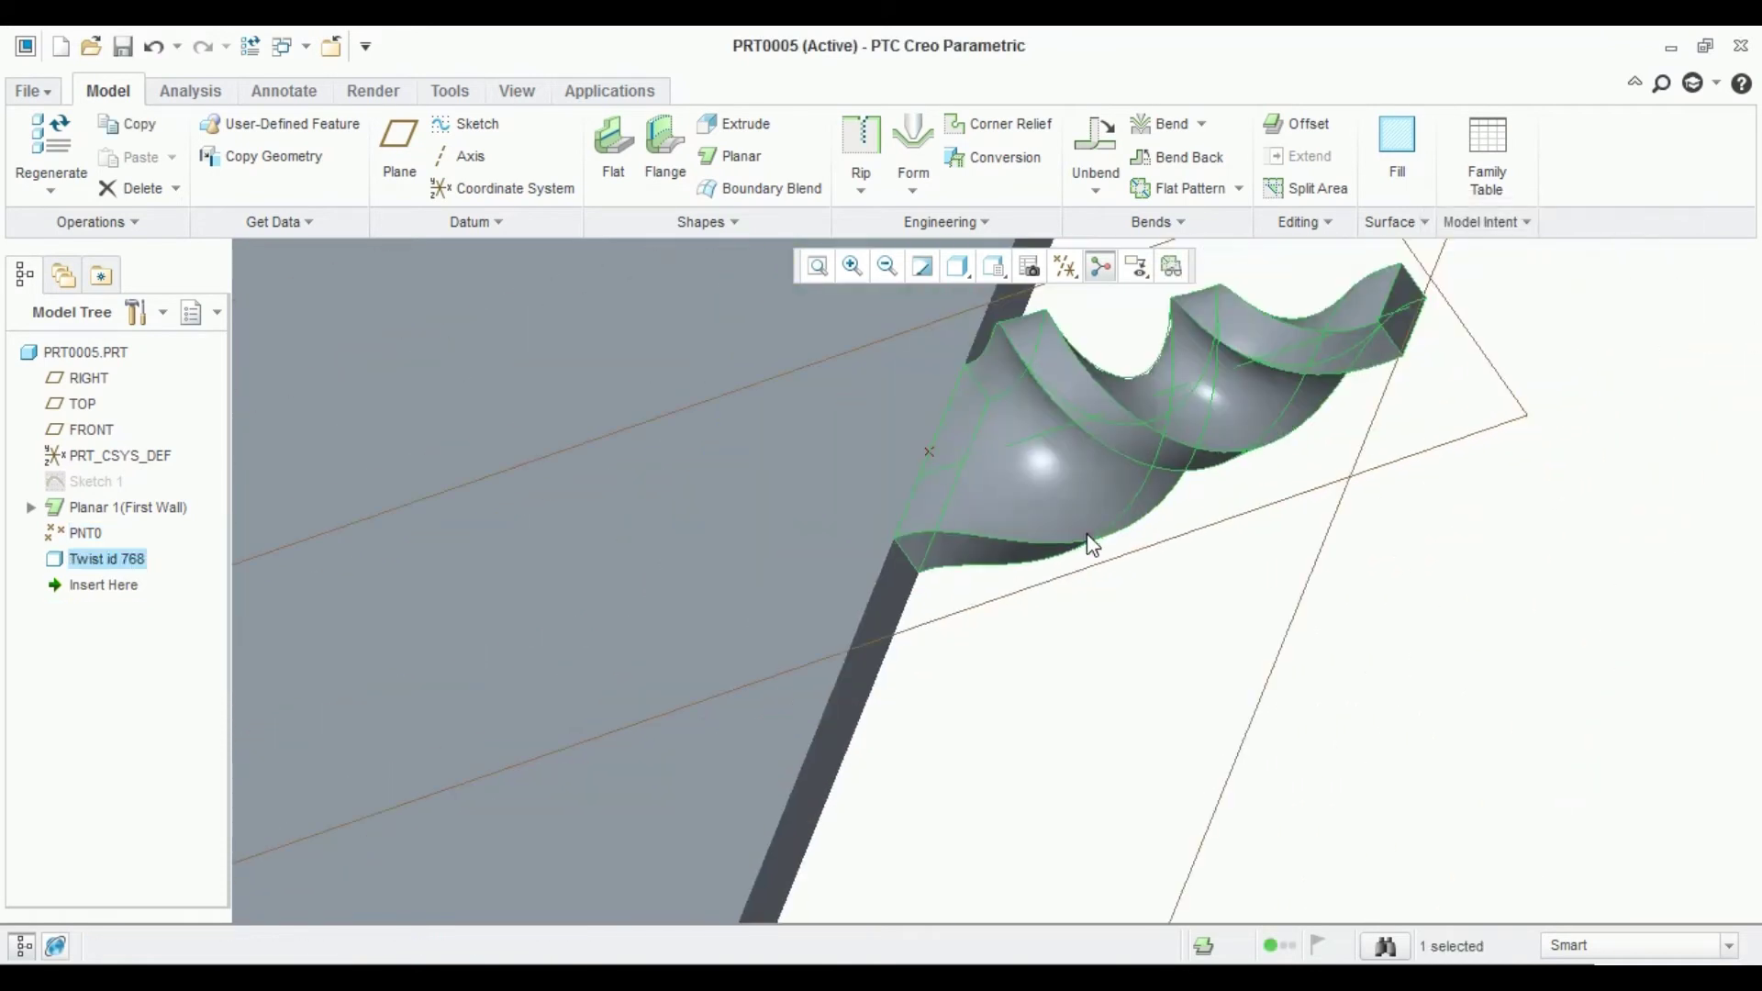
scroll(1392, 598, "up", 3)
scroll(1377, 603, "up", 3)
scroll(1310, 603, "up", 3)
scroll(1310, 603, "down", 3)
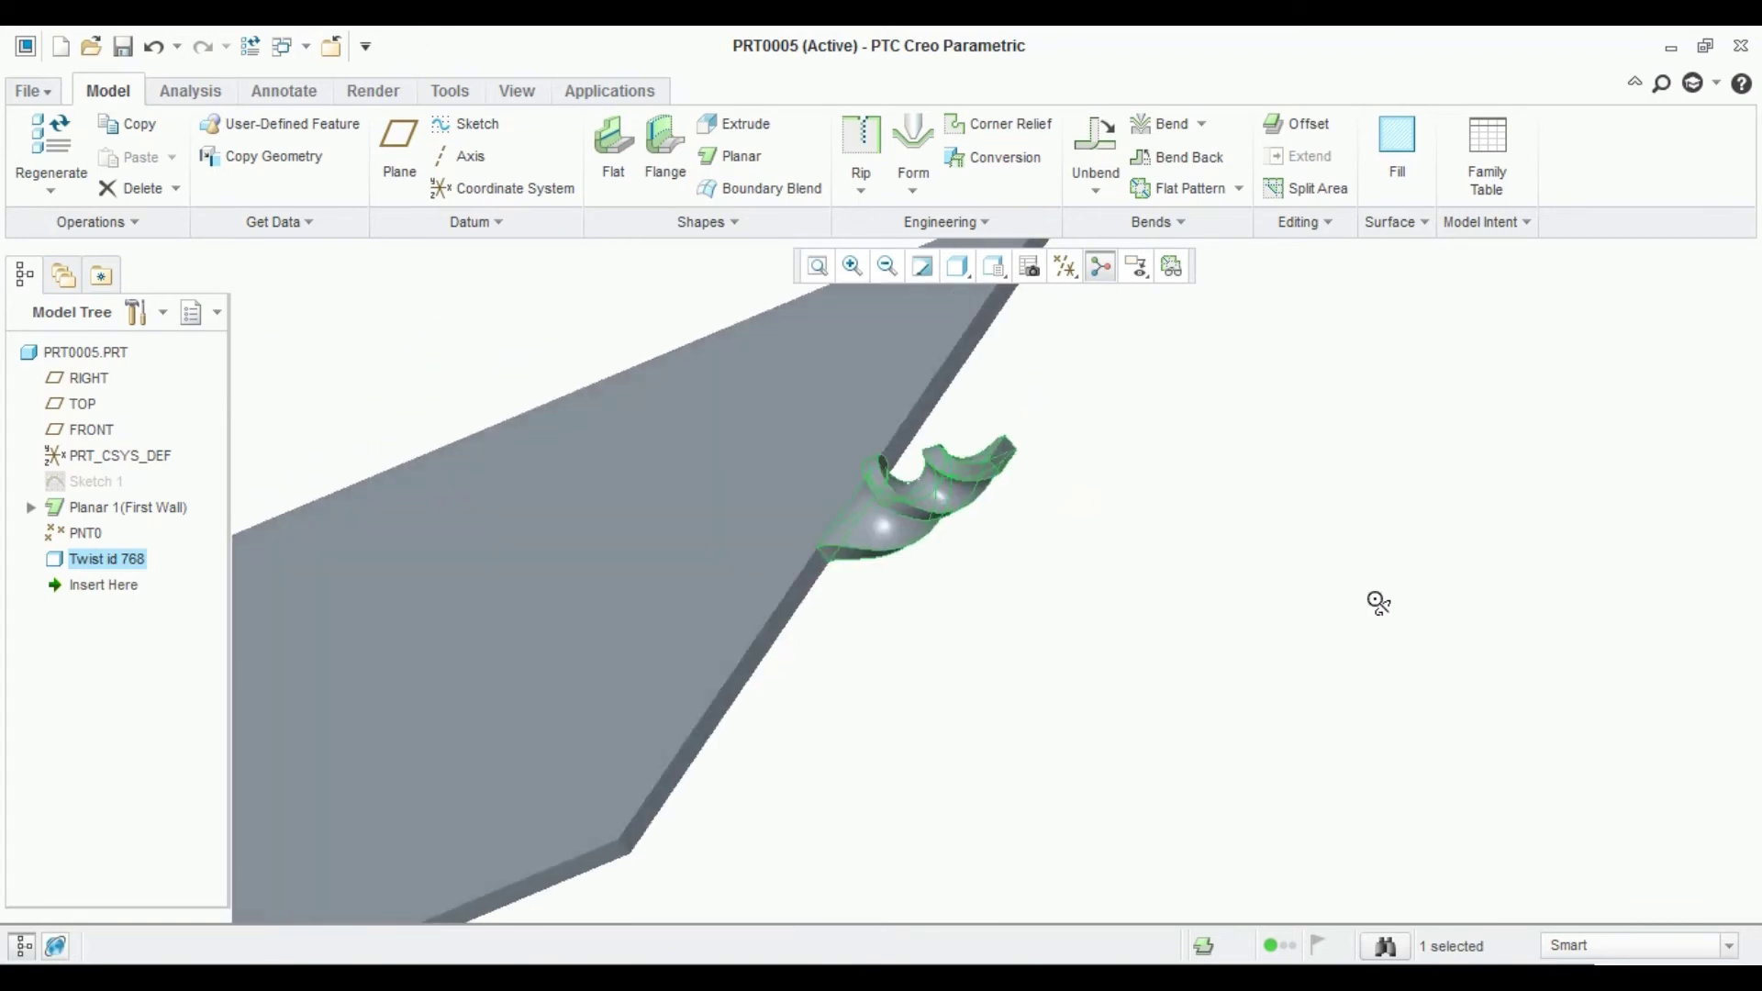
scroll(1377, 598, "down", 2)
scroll(1401, 602, "down", 2)
scroll(1291, 523, "down", 2)
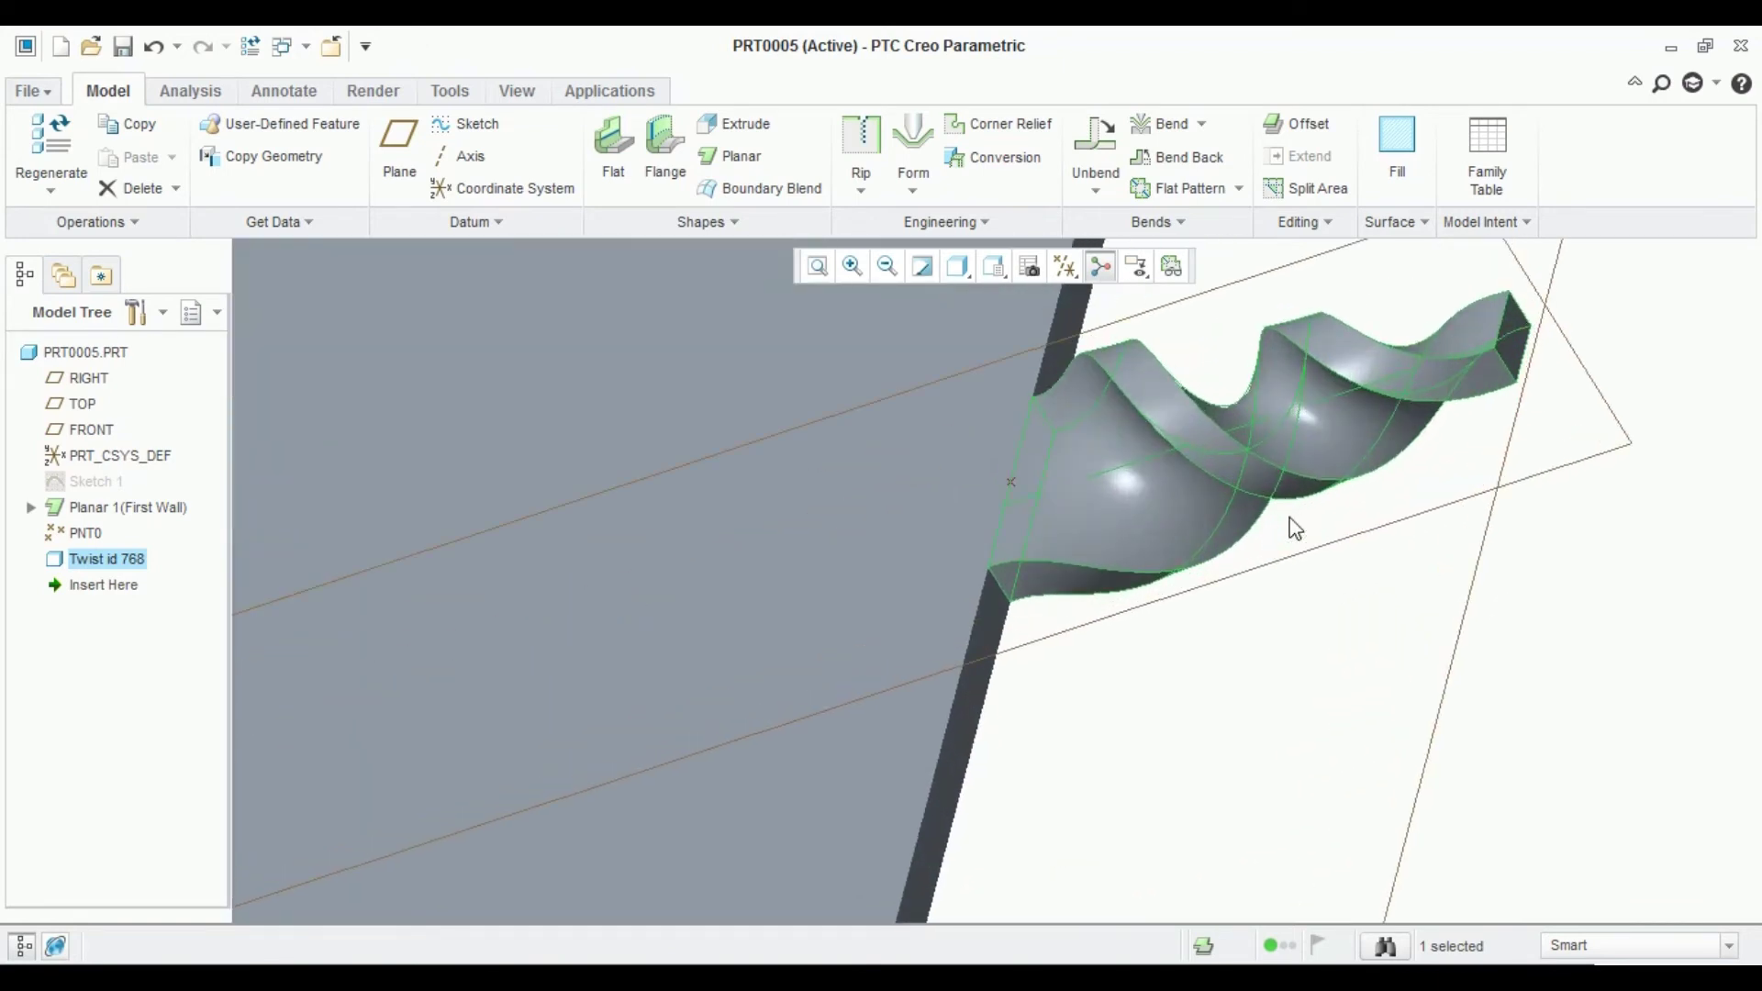
scroll(1294, 528, "down", 2)
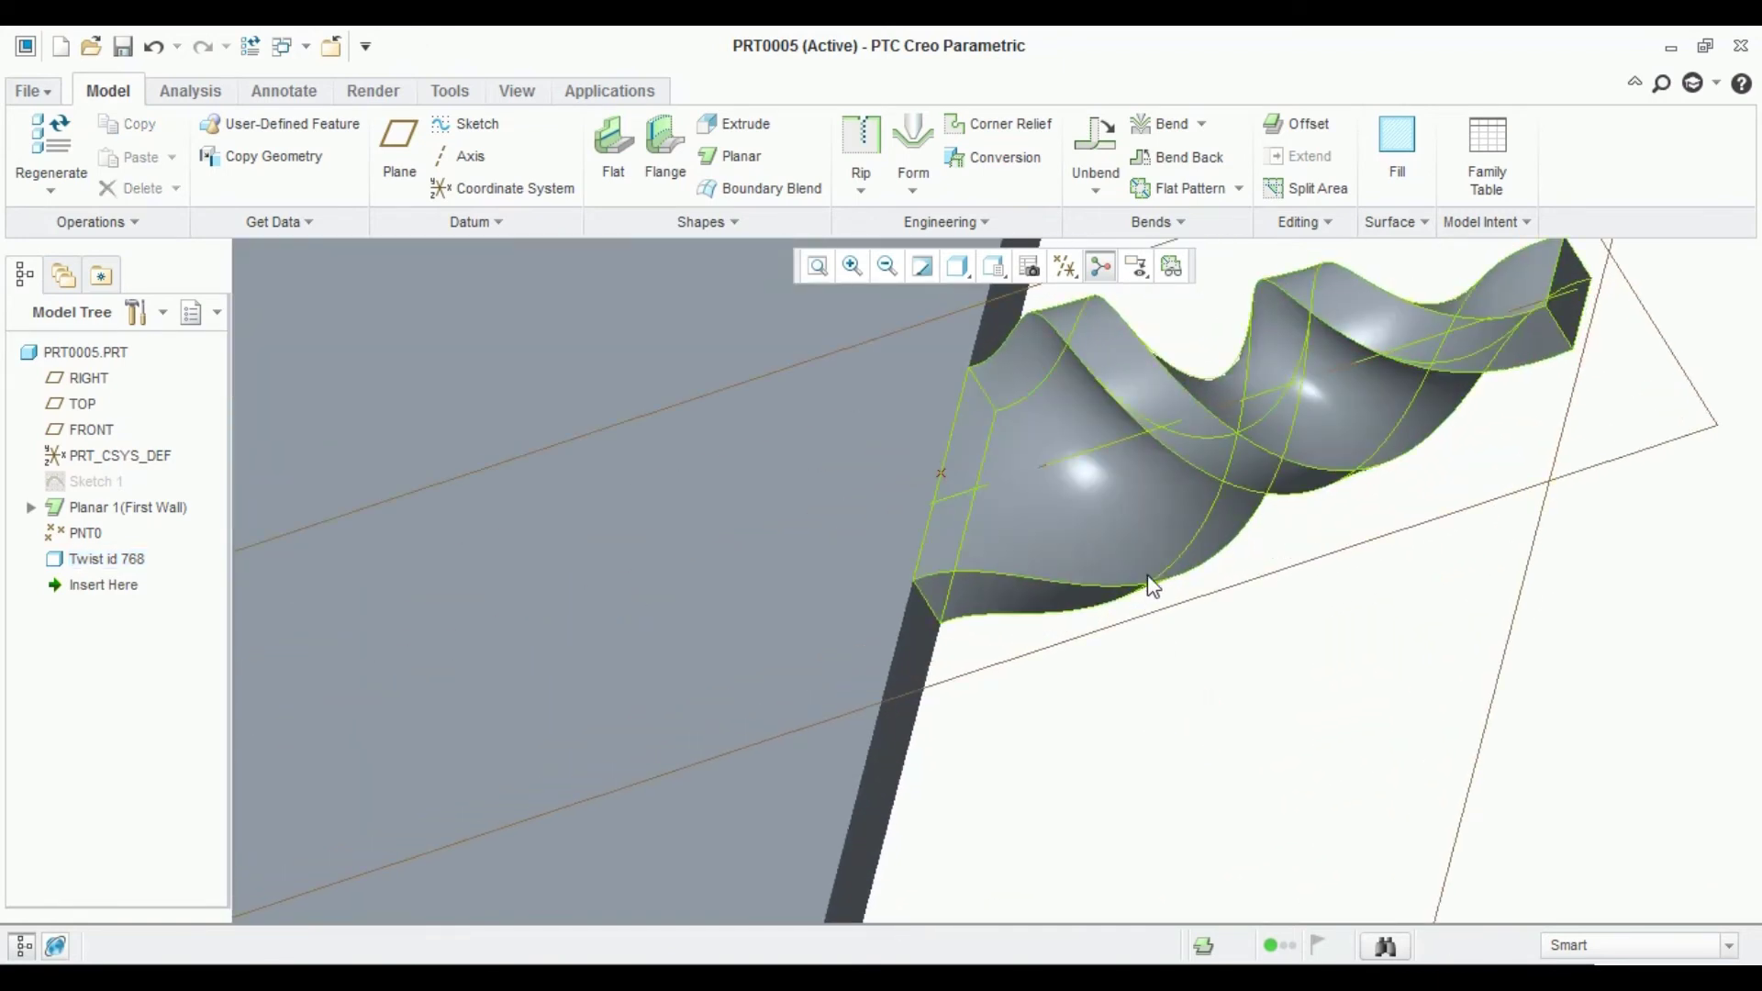
Show the twist's dimensions, keep the end width at 10, and regenerate it.
double_click(1107, 497)
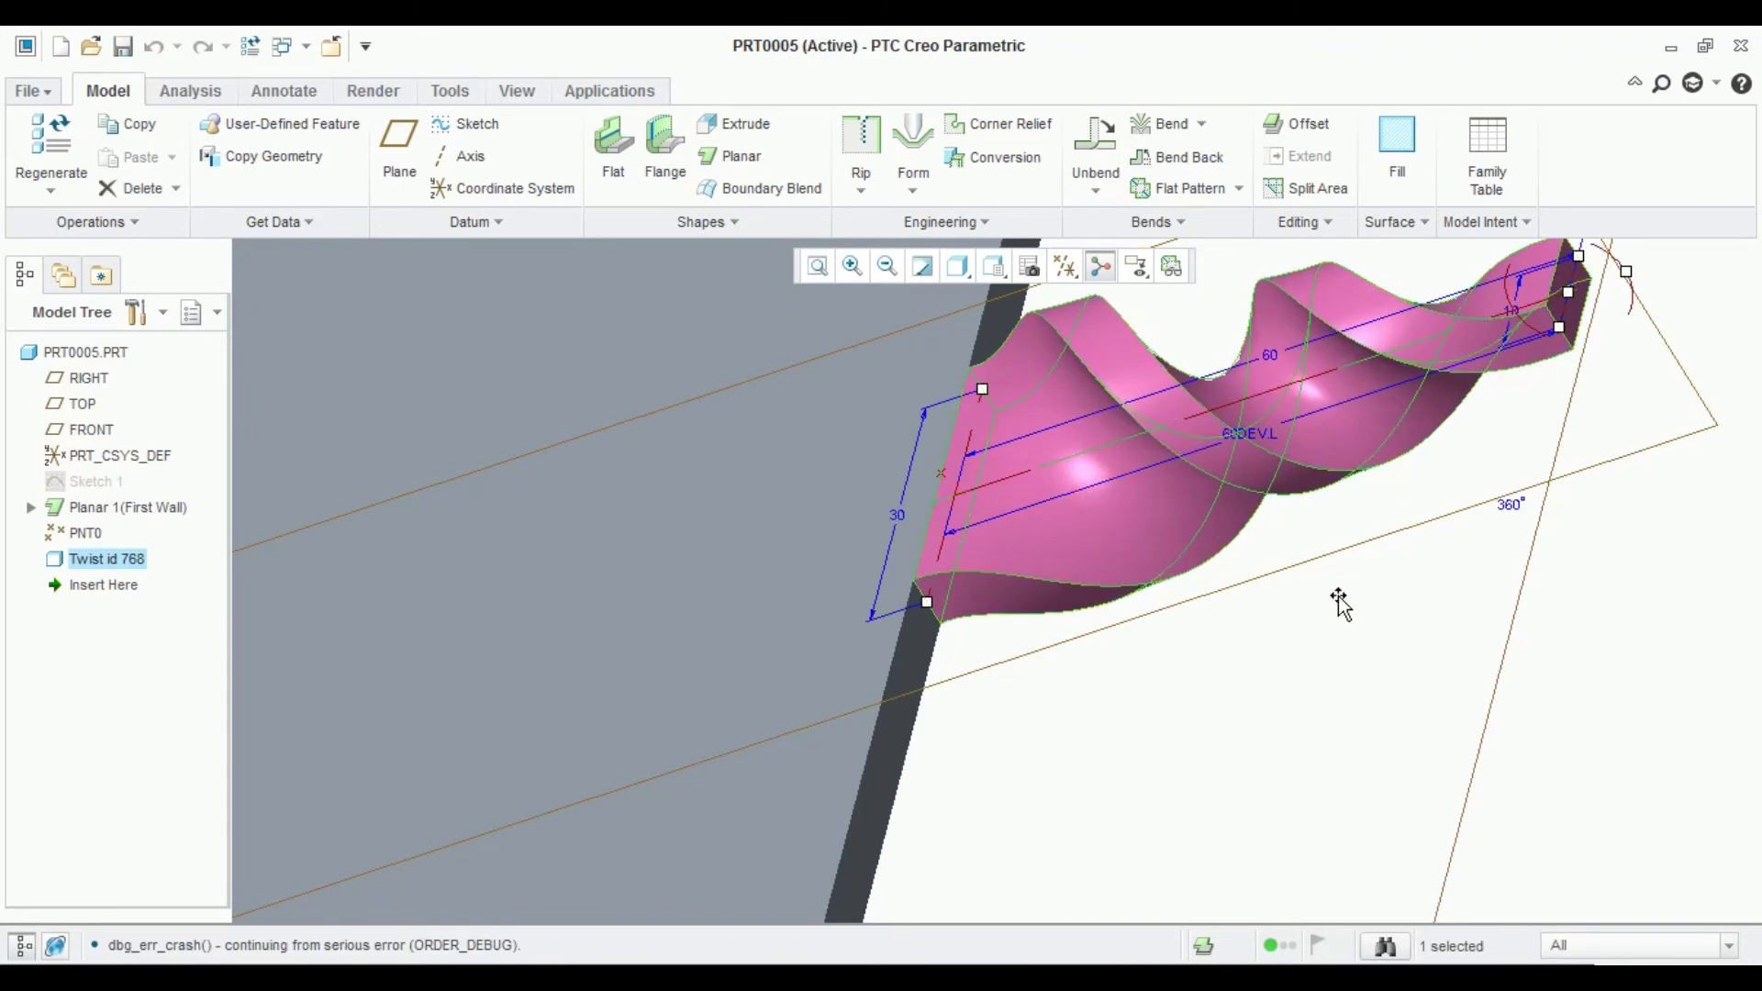
mouse_move(1337, 602)
middle_mouse_down("shift")
mouse_move(1342, 620)
mouse_move(1350, 591)
middle_mouse_up("shift")
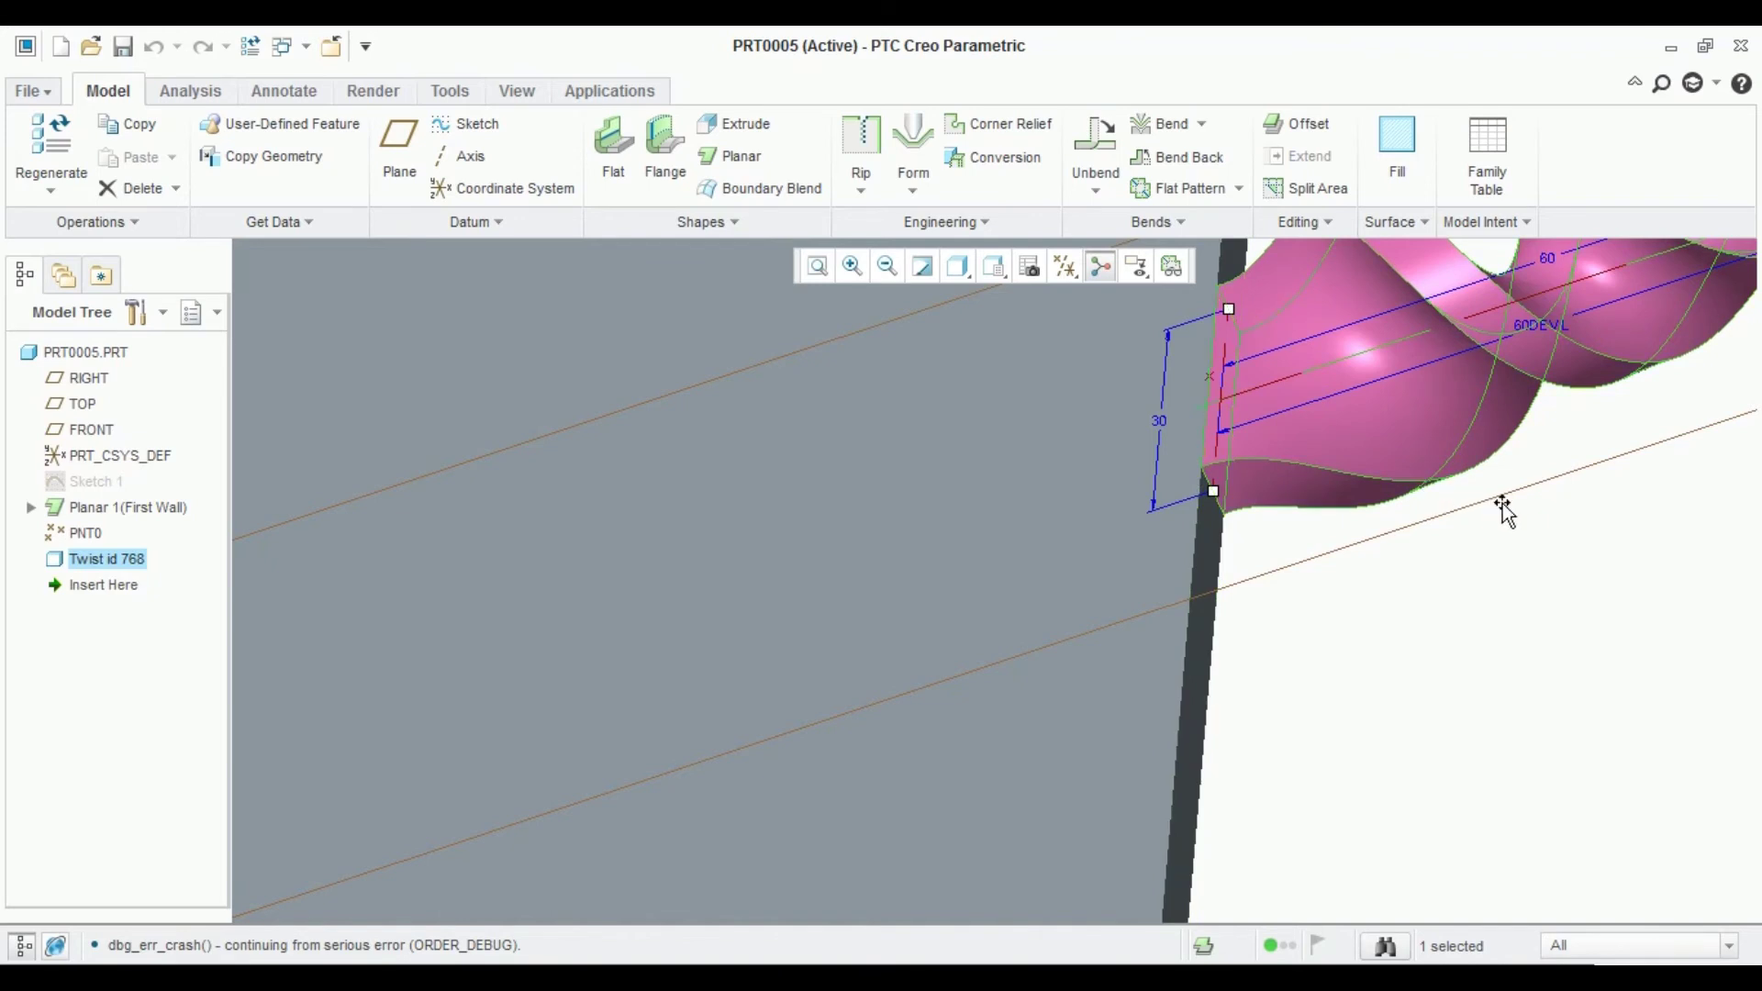
middle_click_drag(1502, 504, 1467, 518)
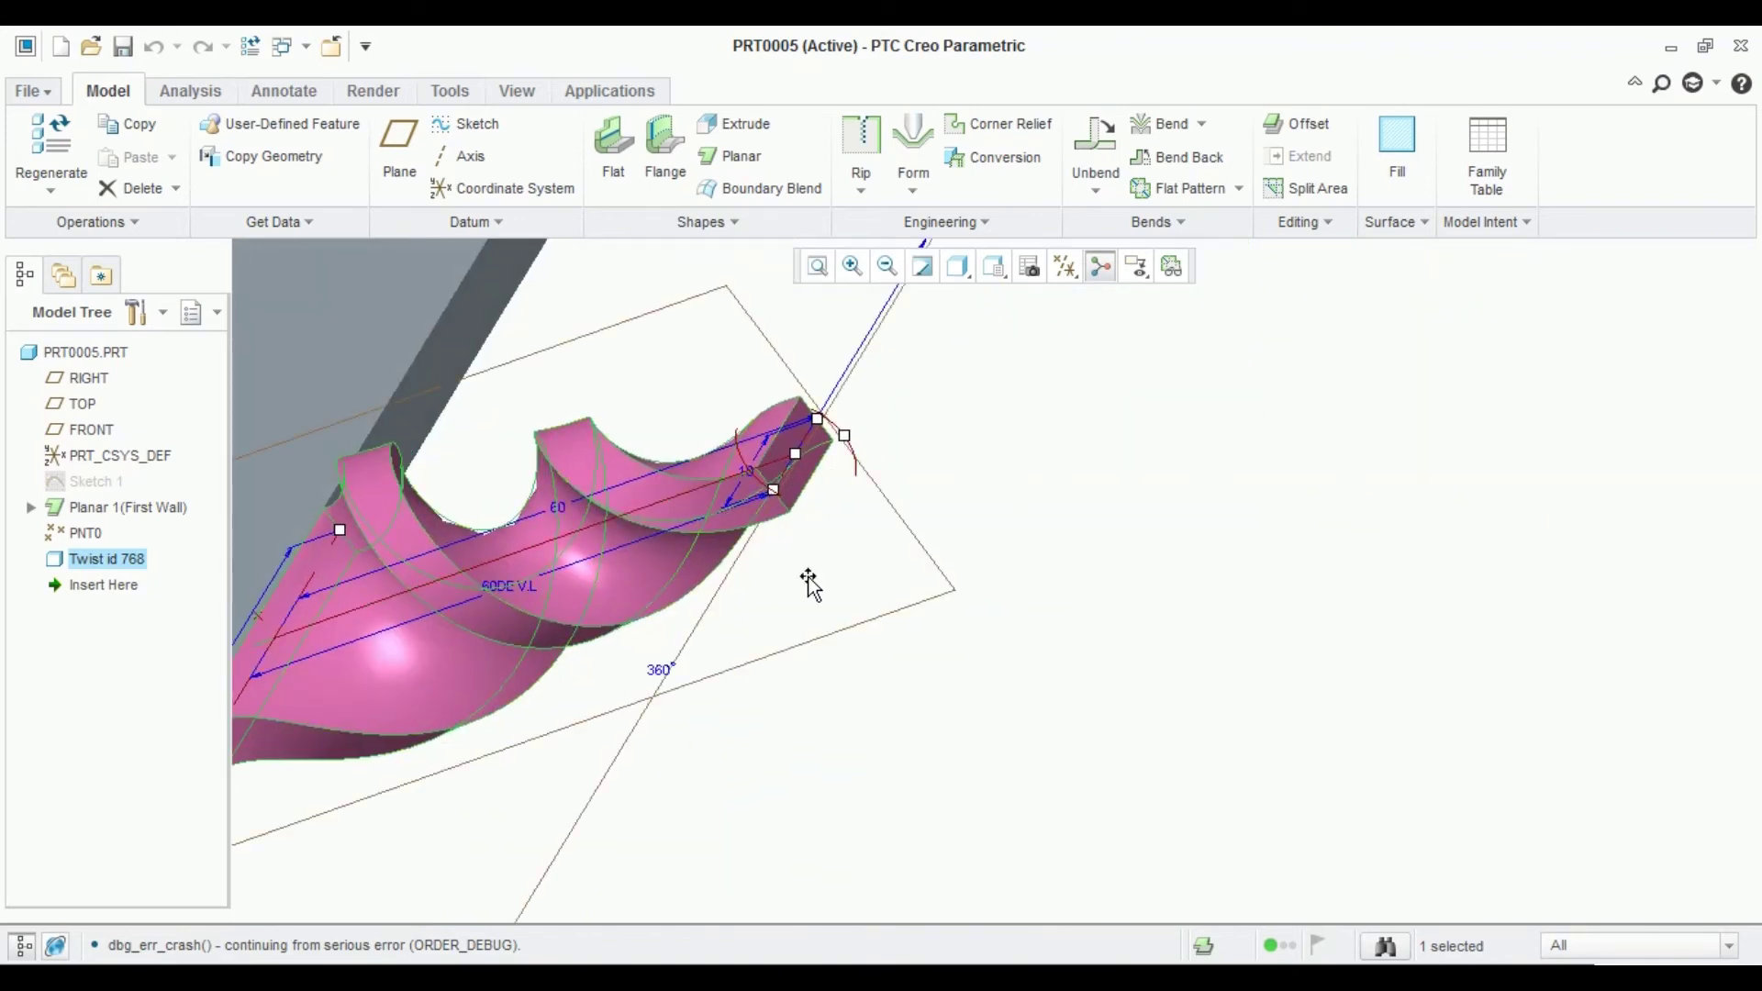
middle_click_drag(810, 582, 836, 581)
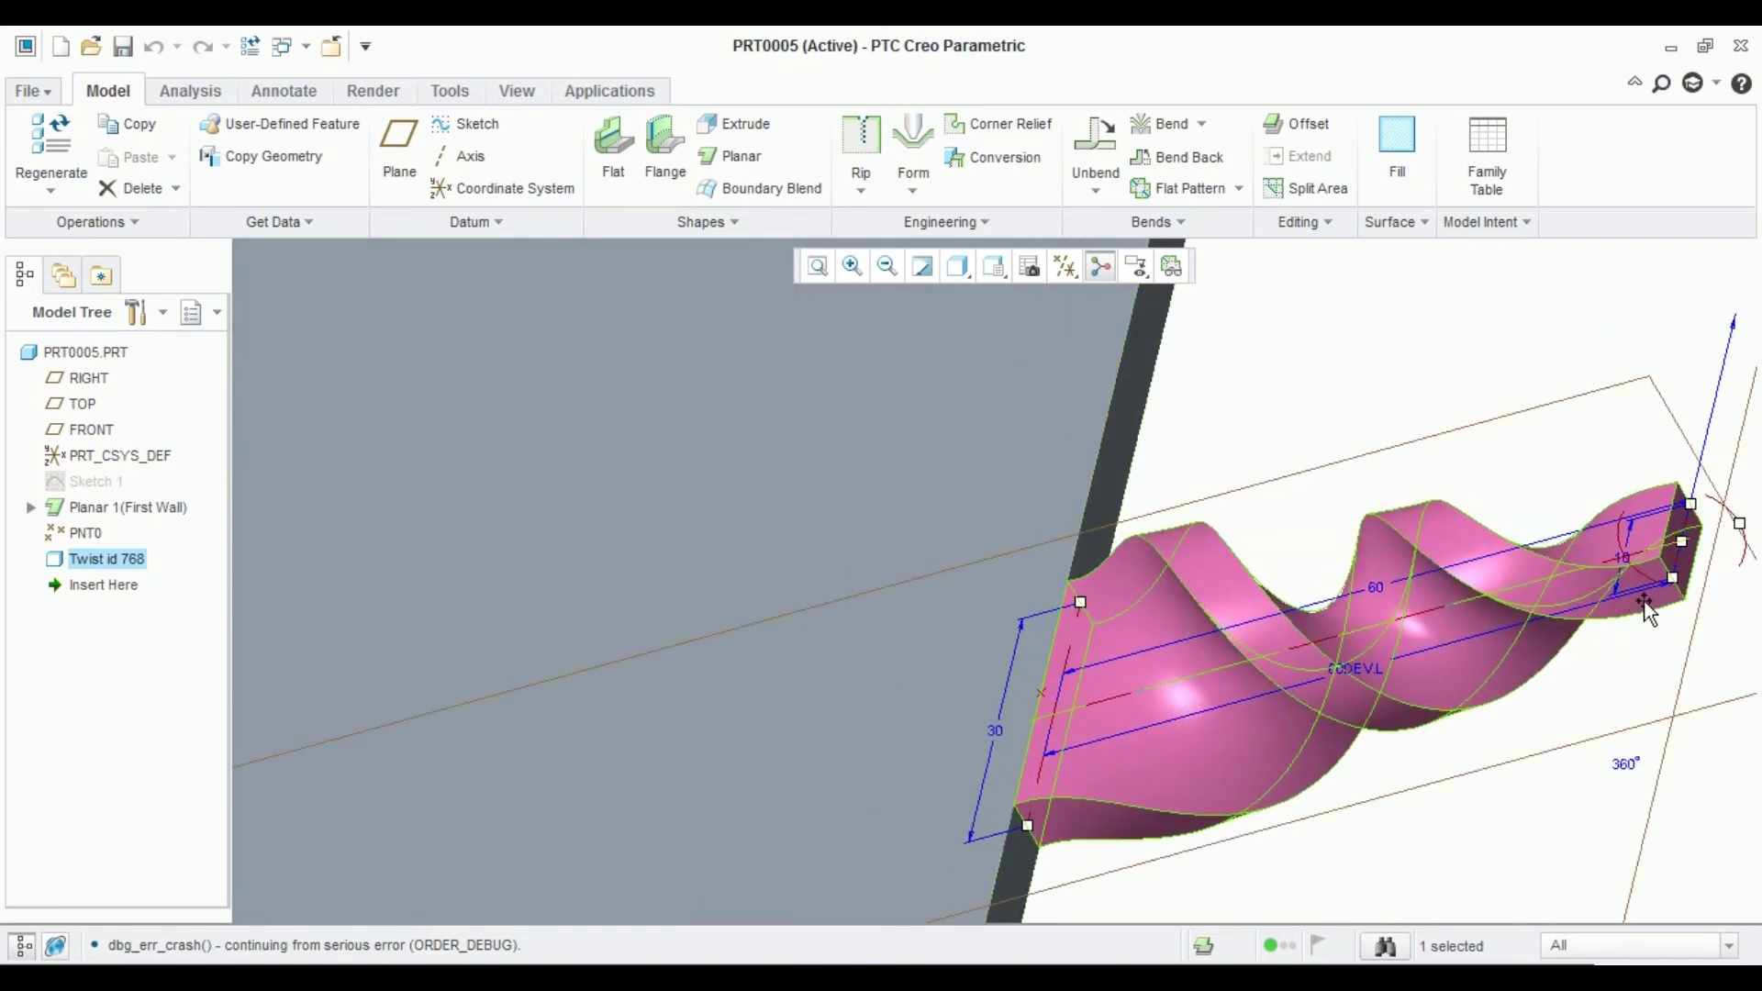
left_click_drag(1621, 542, 1597, 556)
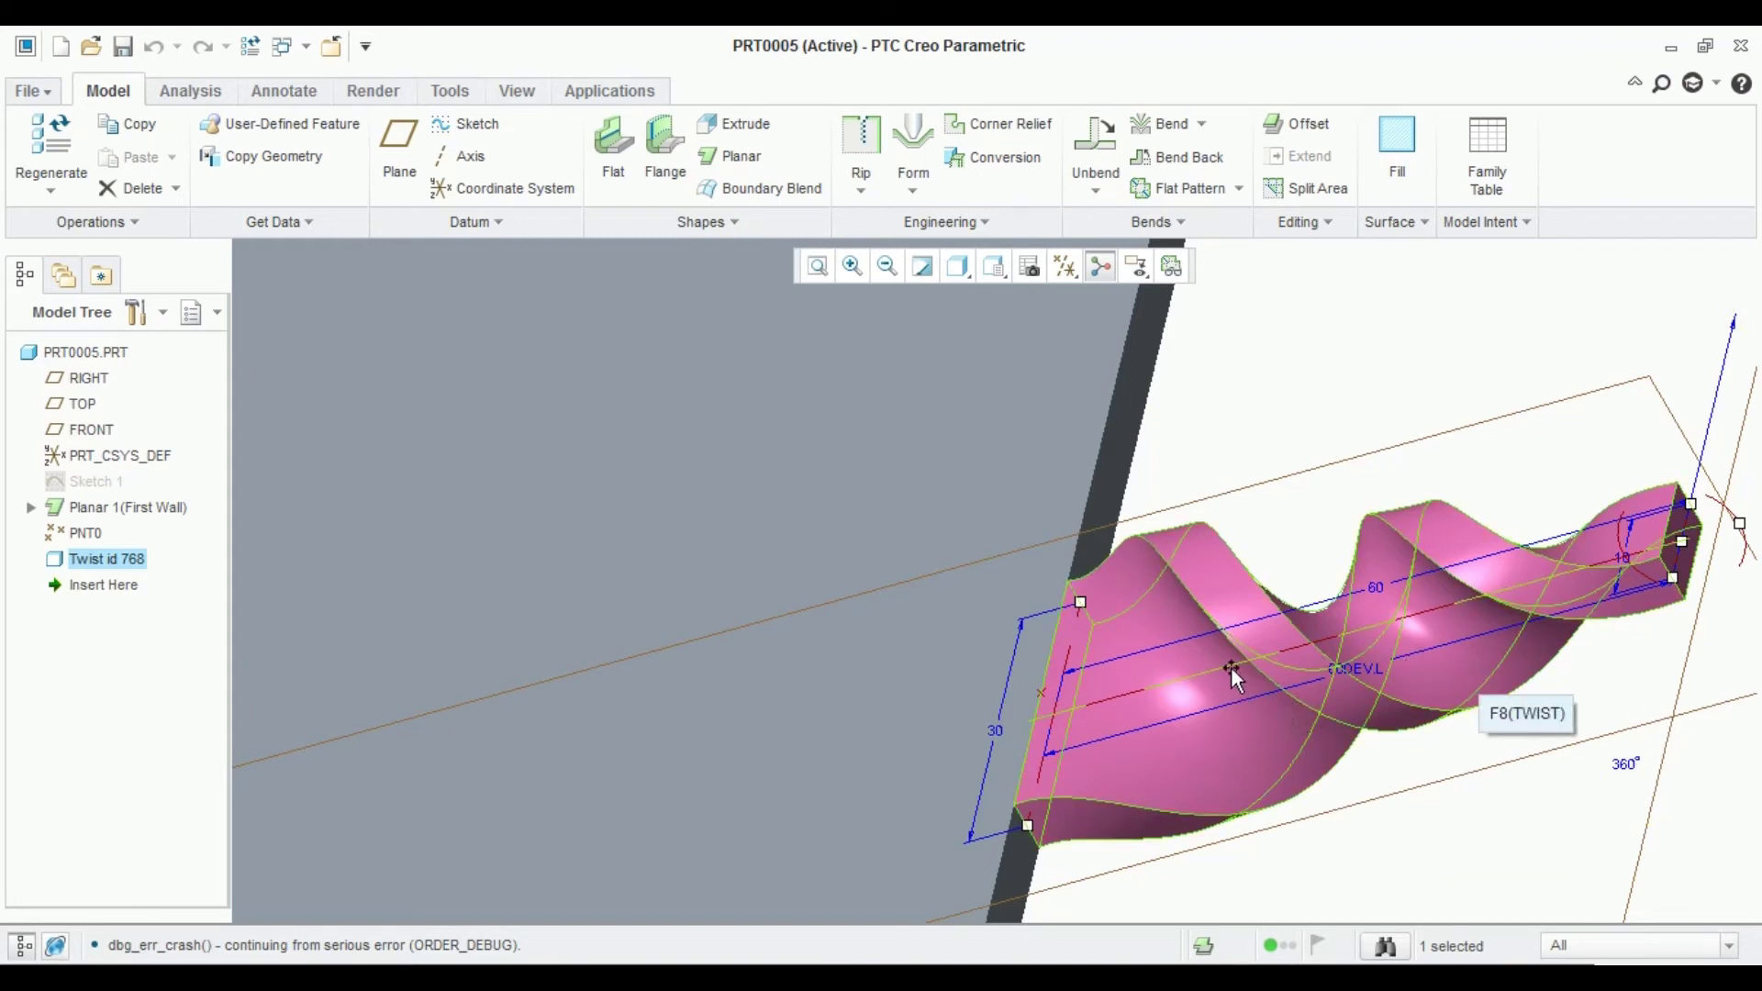
middle_click(1384, 382)
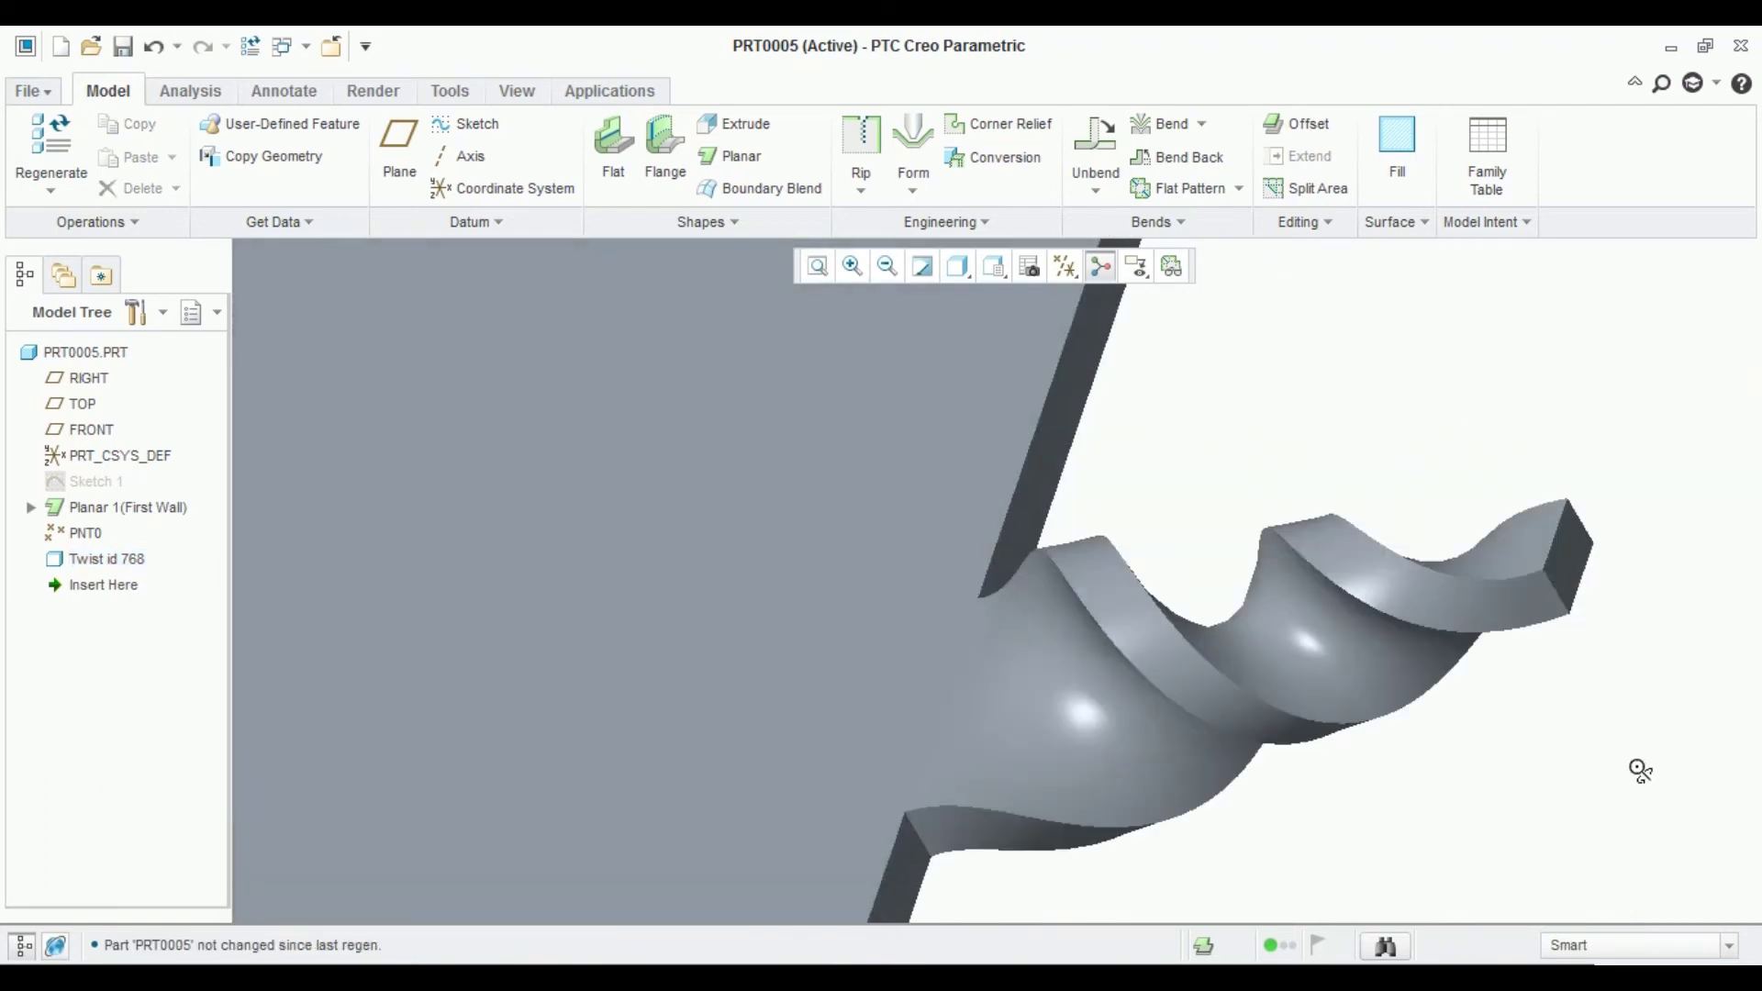
scroll(1643, 762, "down", 2)
scroll(1586, 685, "down", 2)
scroll(1587, 685, "up", 3)
Drag Twist id 768's twist angle down to about 260° and regenerate the part.
left_click(1408, 701)
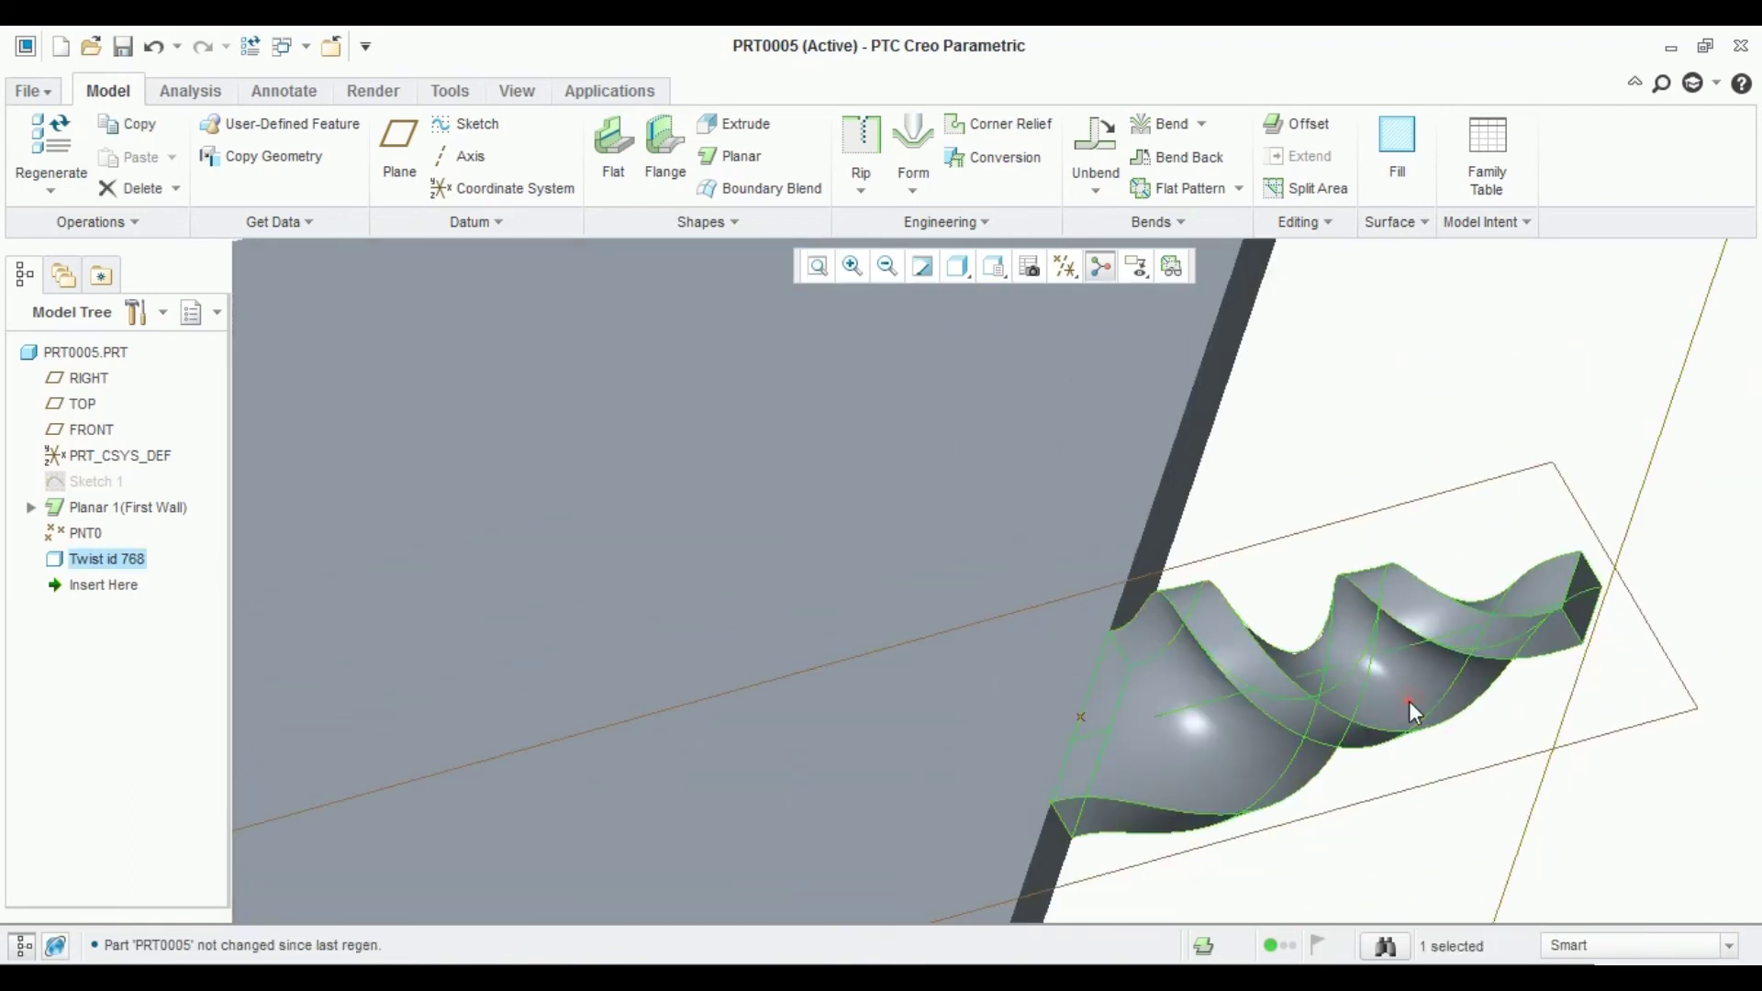
double_click(1438, 685)
mouse_move(1602, 587)
left_mouse_down()
mouse_move(1488, 565)
mouse_move(1613, 405)
mouse_move(1573, 551)
mouse_move(1666, 608)
mouse_move(1652, 598)
mouse_move(1634, 630)
mouse_move(1636, 674)
mouse_move(1698, 507)
mouse_move(1456, 511)
mouse_move(1451, 838)
mouse_move(1643, 587)
mouse_move(1588, 481)
mouse_move(1432, 807)
mouse_move(1573, 642)
mouse_move(1601, 642)
mouse_move(1573, 592)
left_mouse_up()
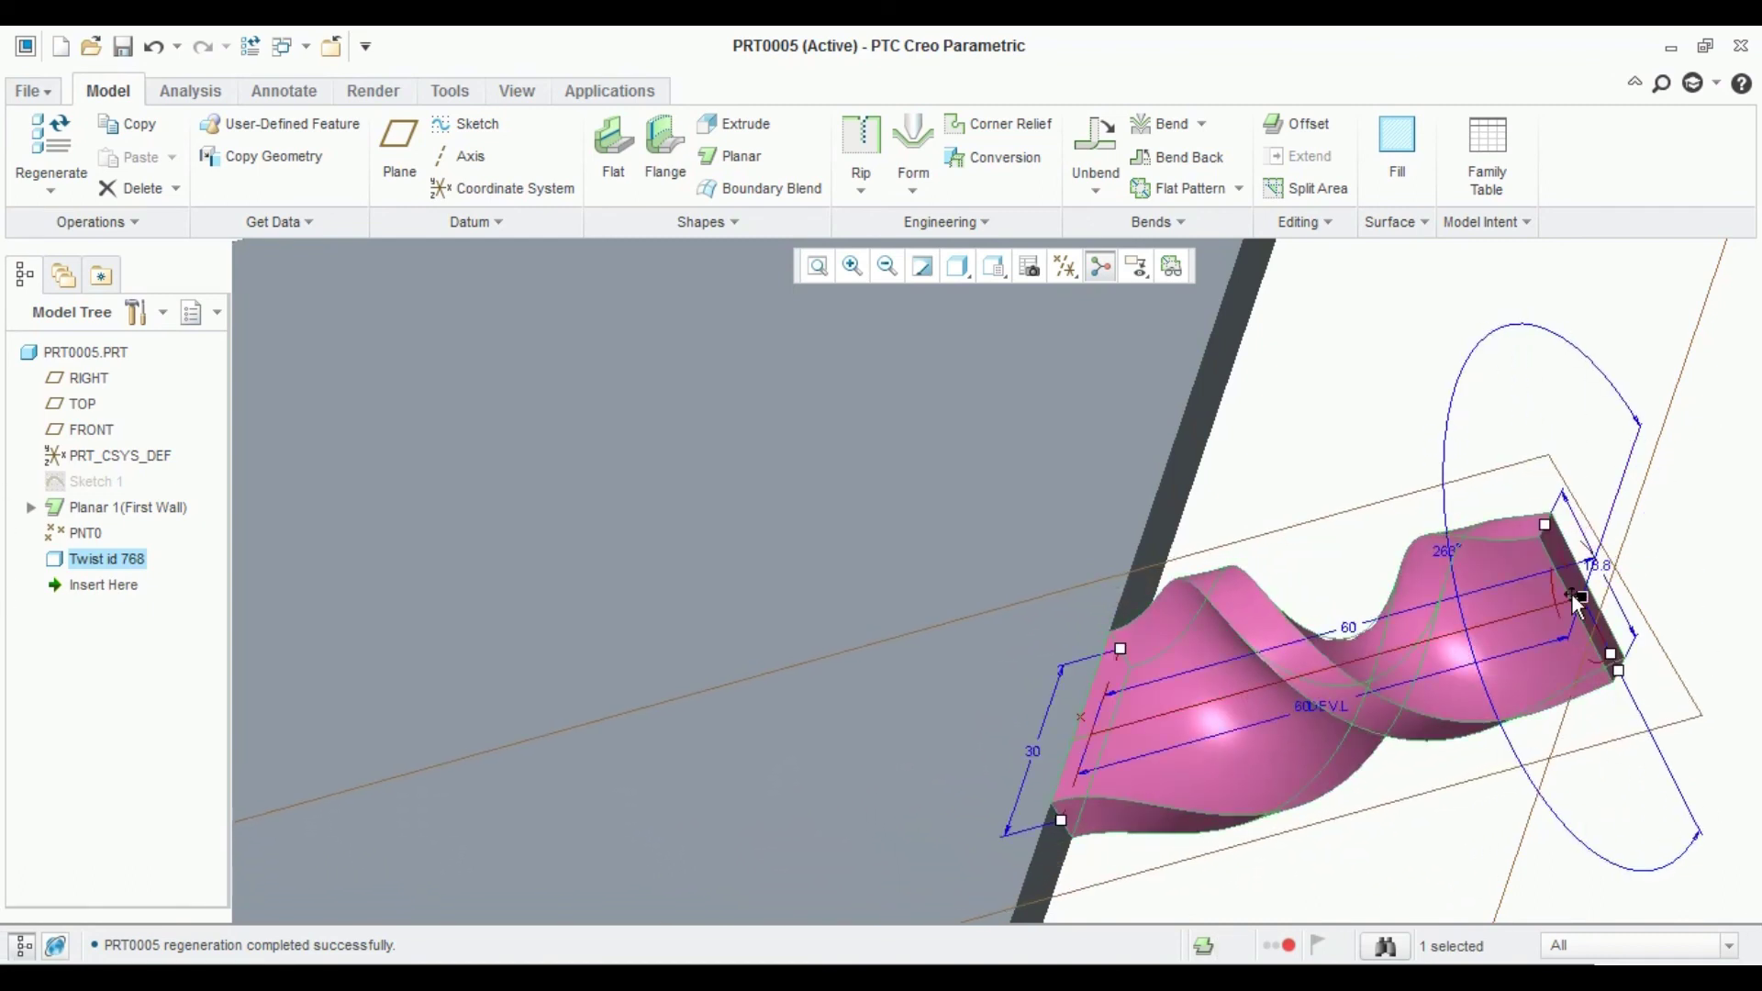
middle_click(1395, 426)
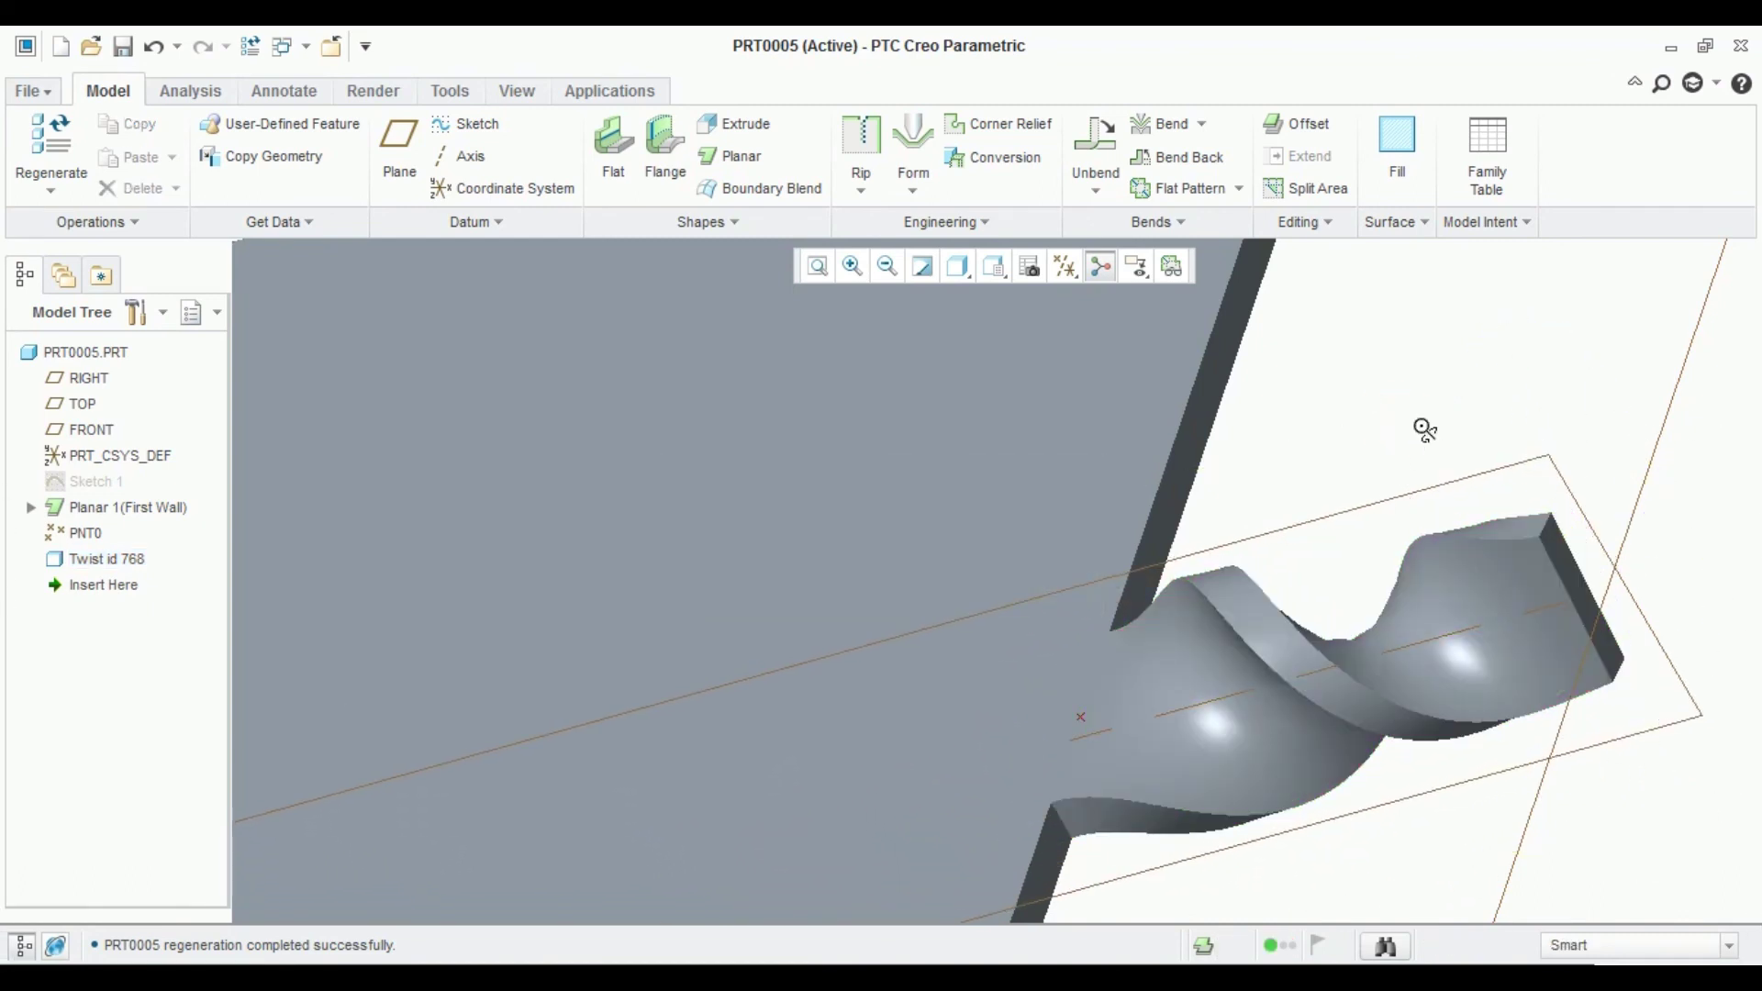
scroll(1410, 430, "down", 5)
scroll(1410, 429, "up", 3)
scroll(1418, 427, "up", 2)
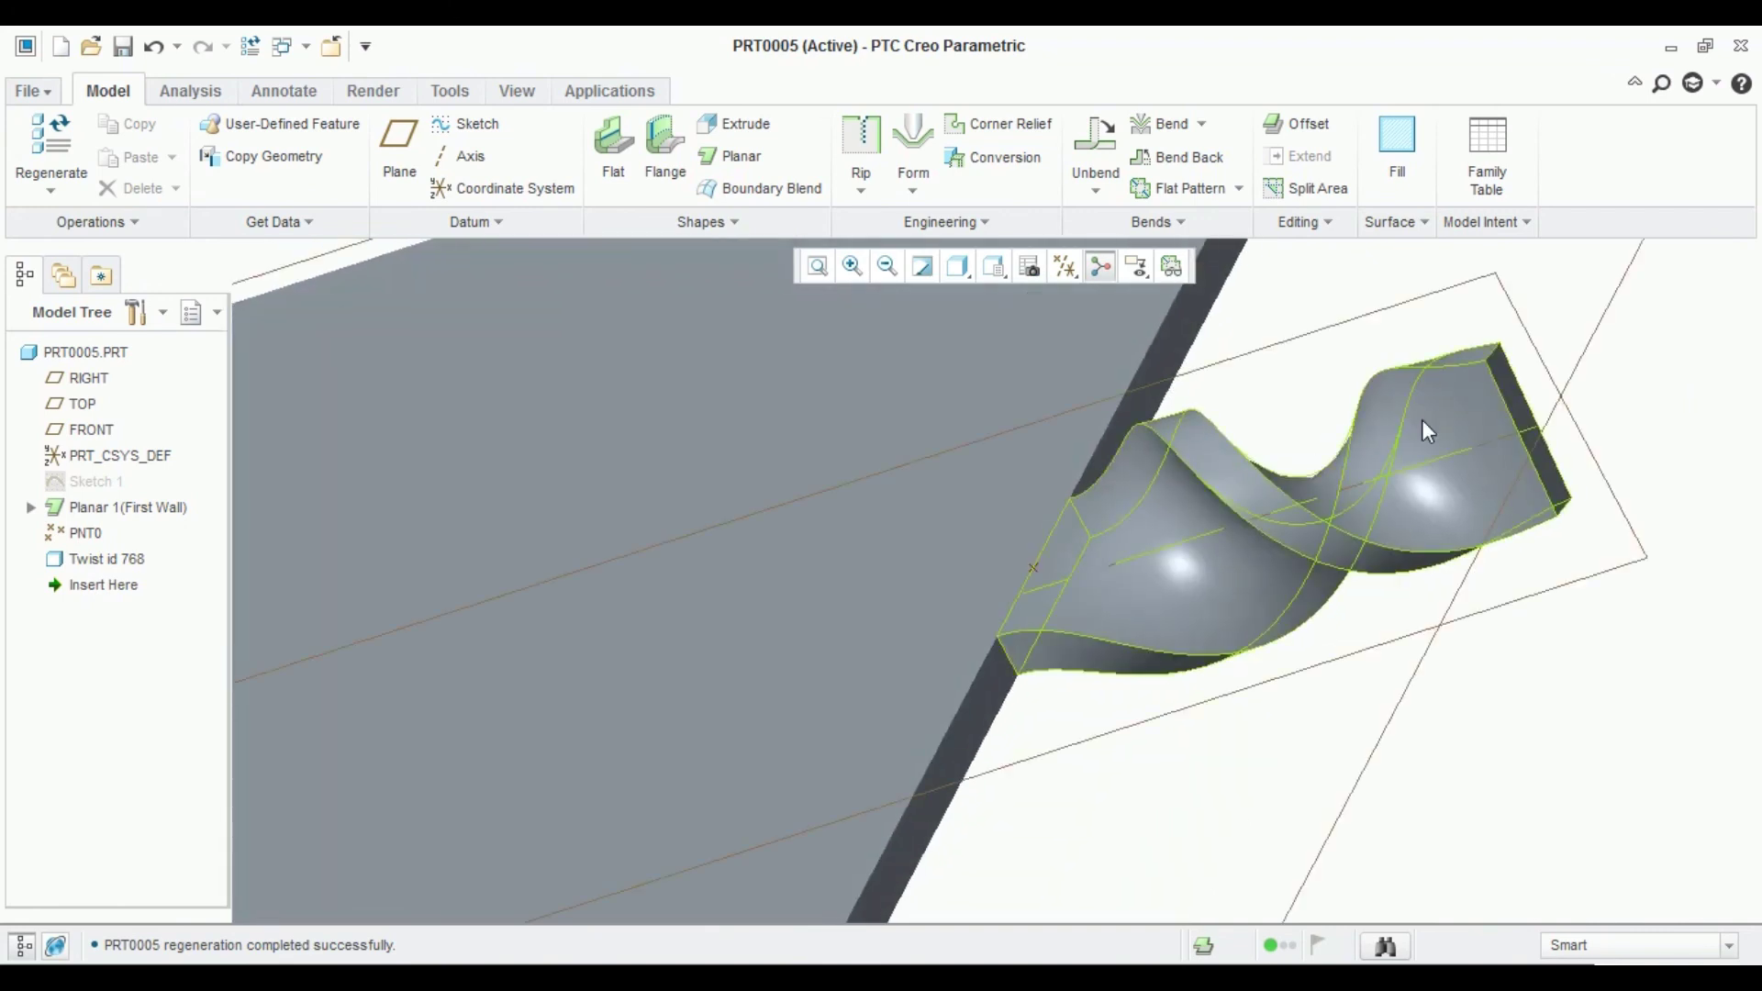
Recheck the twist's dimensions, then spin the view to inspect the partially spiralled wall.
double_click(1303, 509)
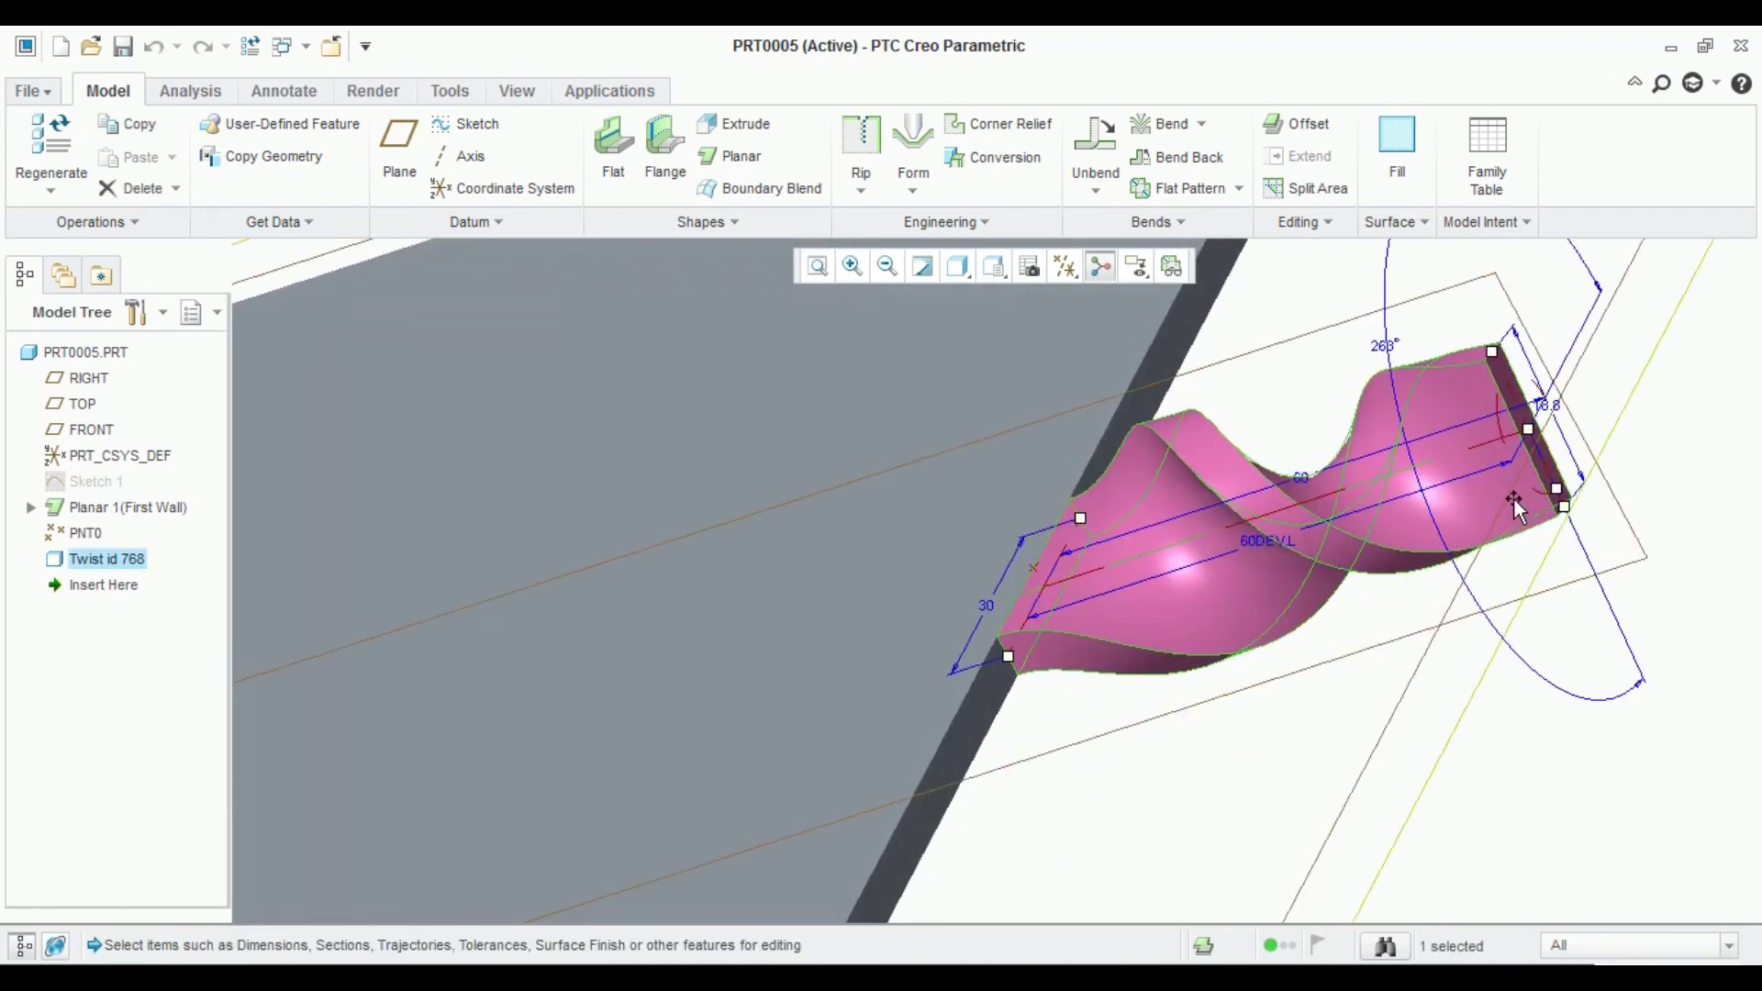
left_click(1291, 719)
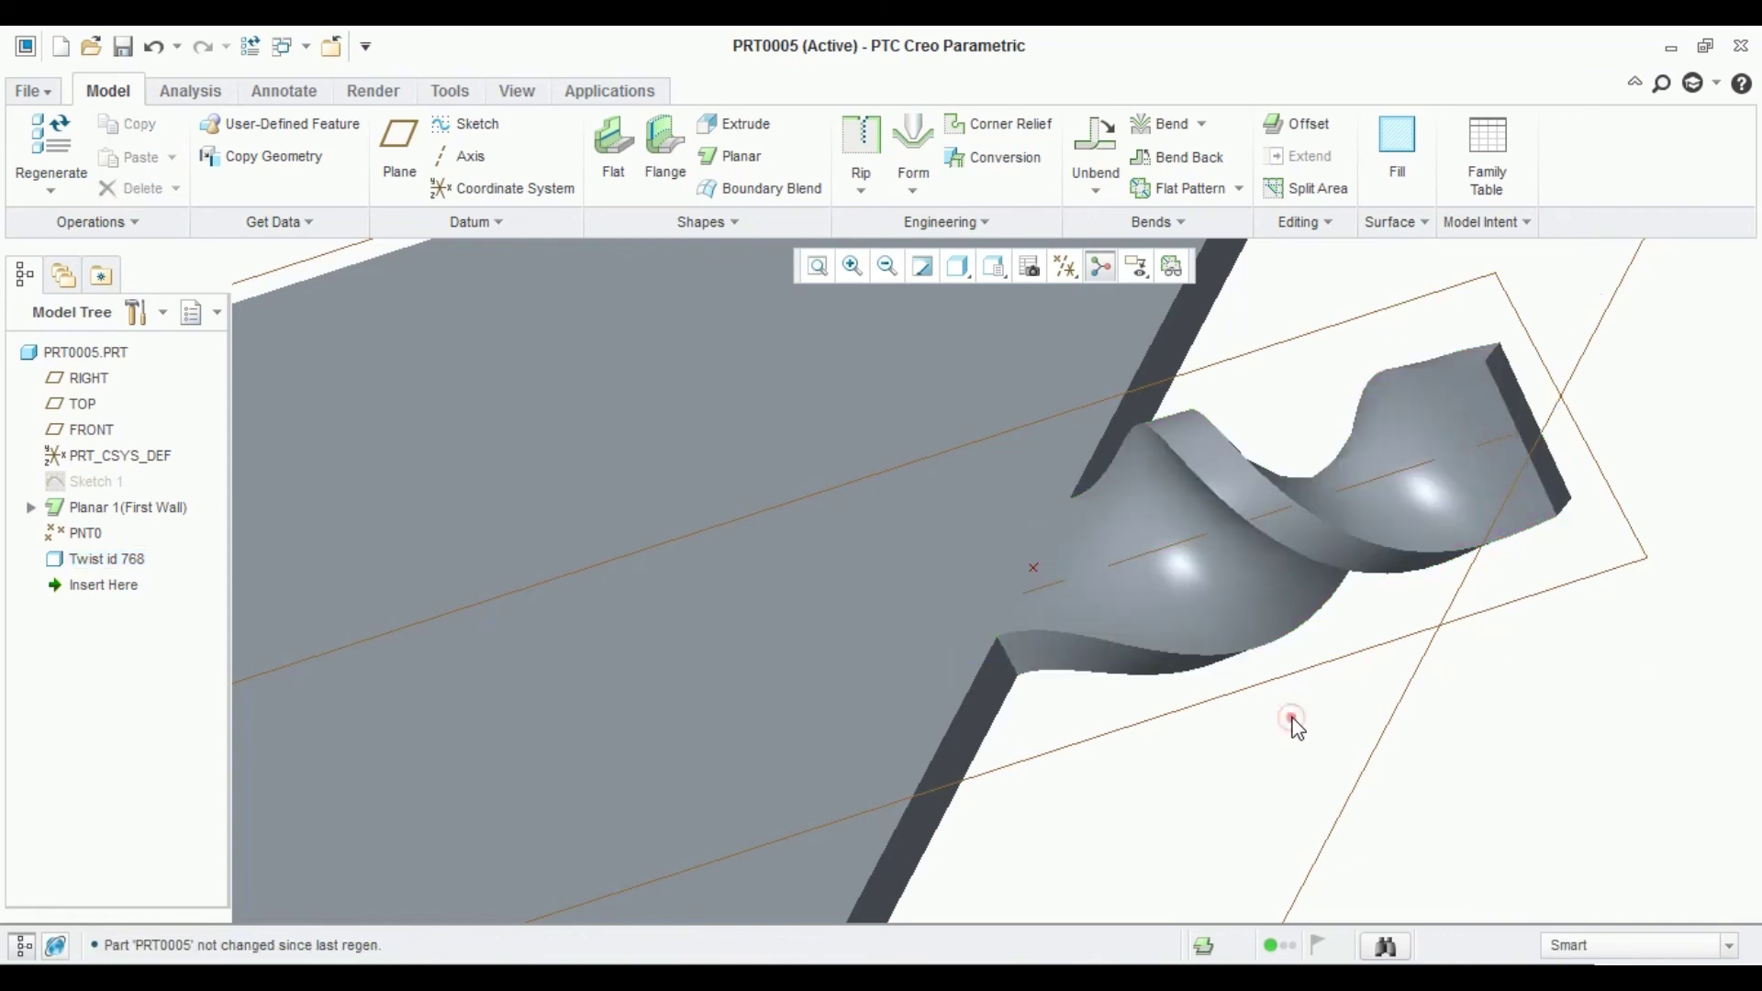
scroll(1452, 407, "up", 1)
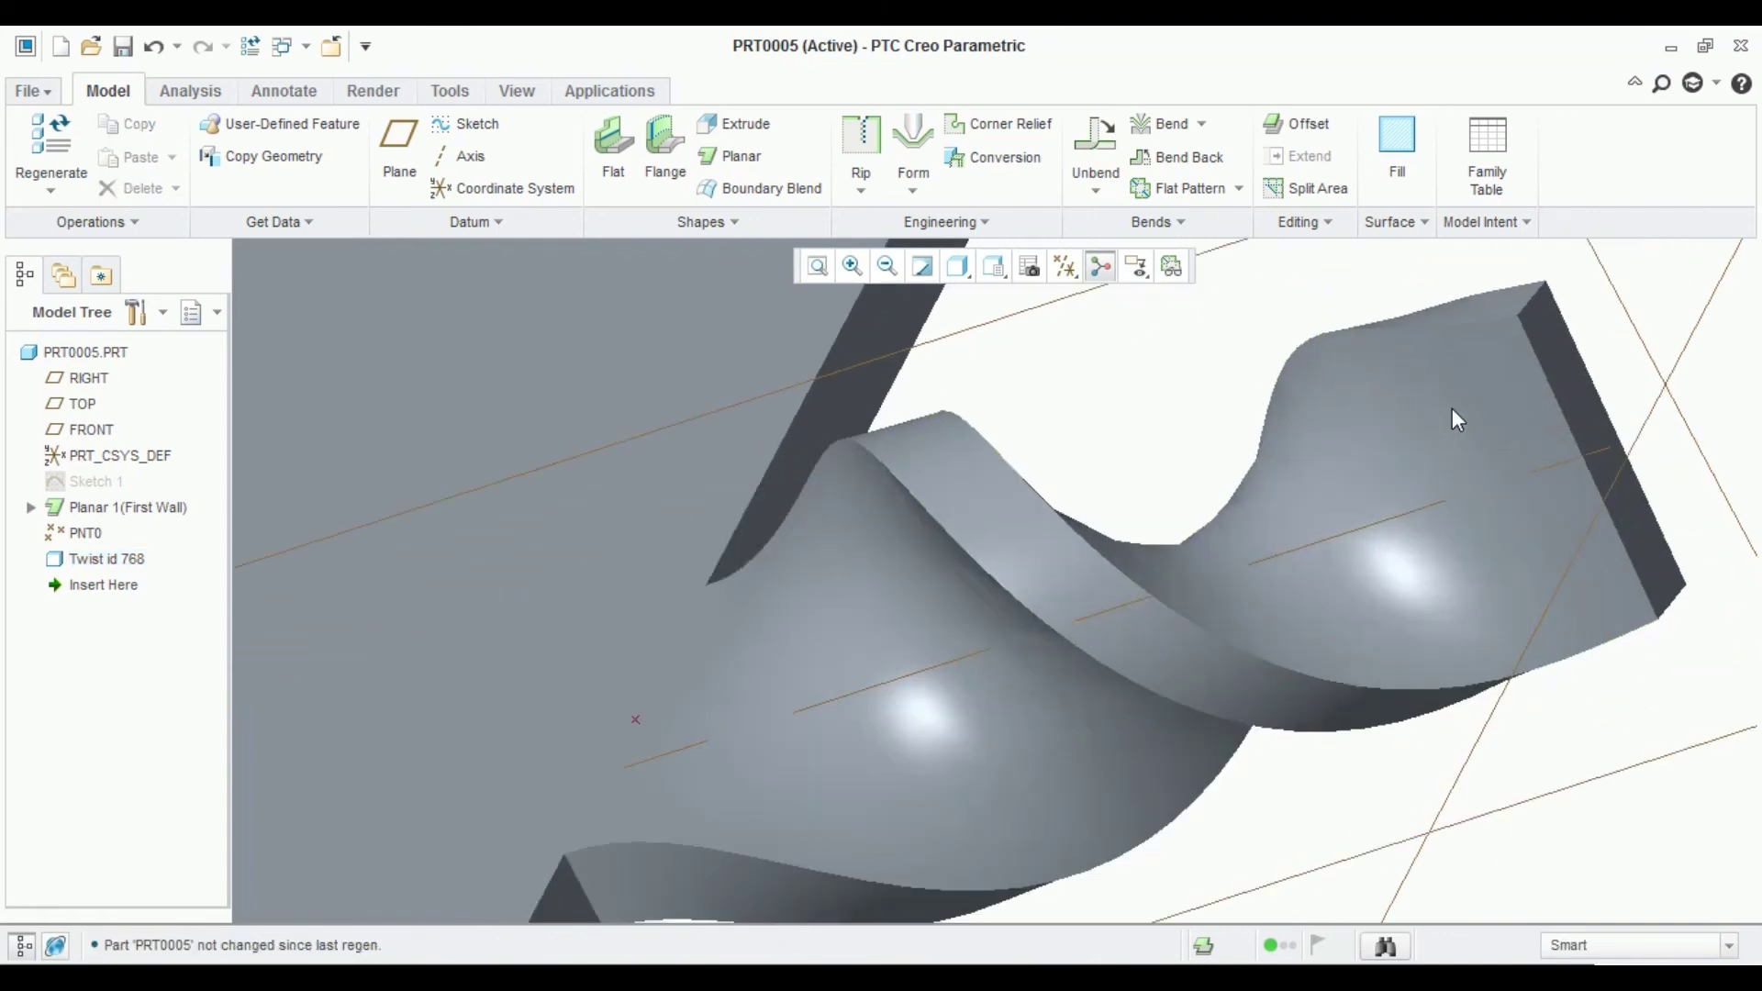
scroll(1452, 407, "down", 4)
mouse_move(1456, 406)
middle_mouse_down()
mouse_move(1589, 589)
mouse_move(1569, 595)
middle_mouse_up()
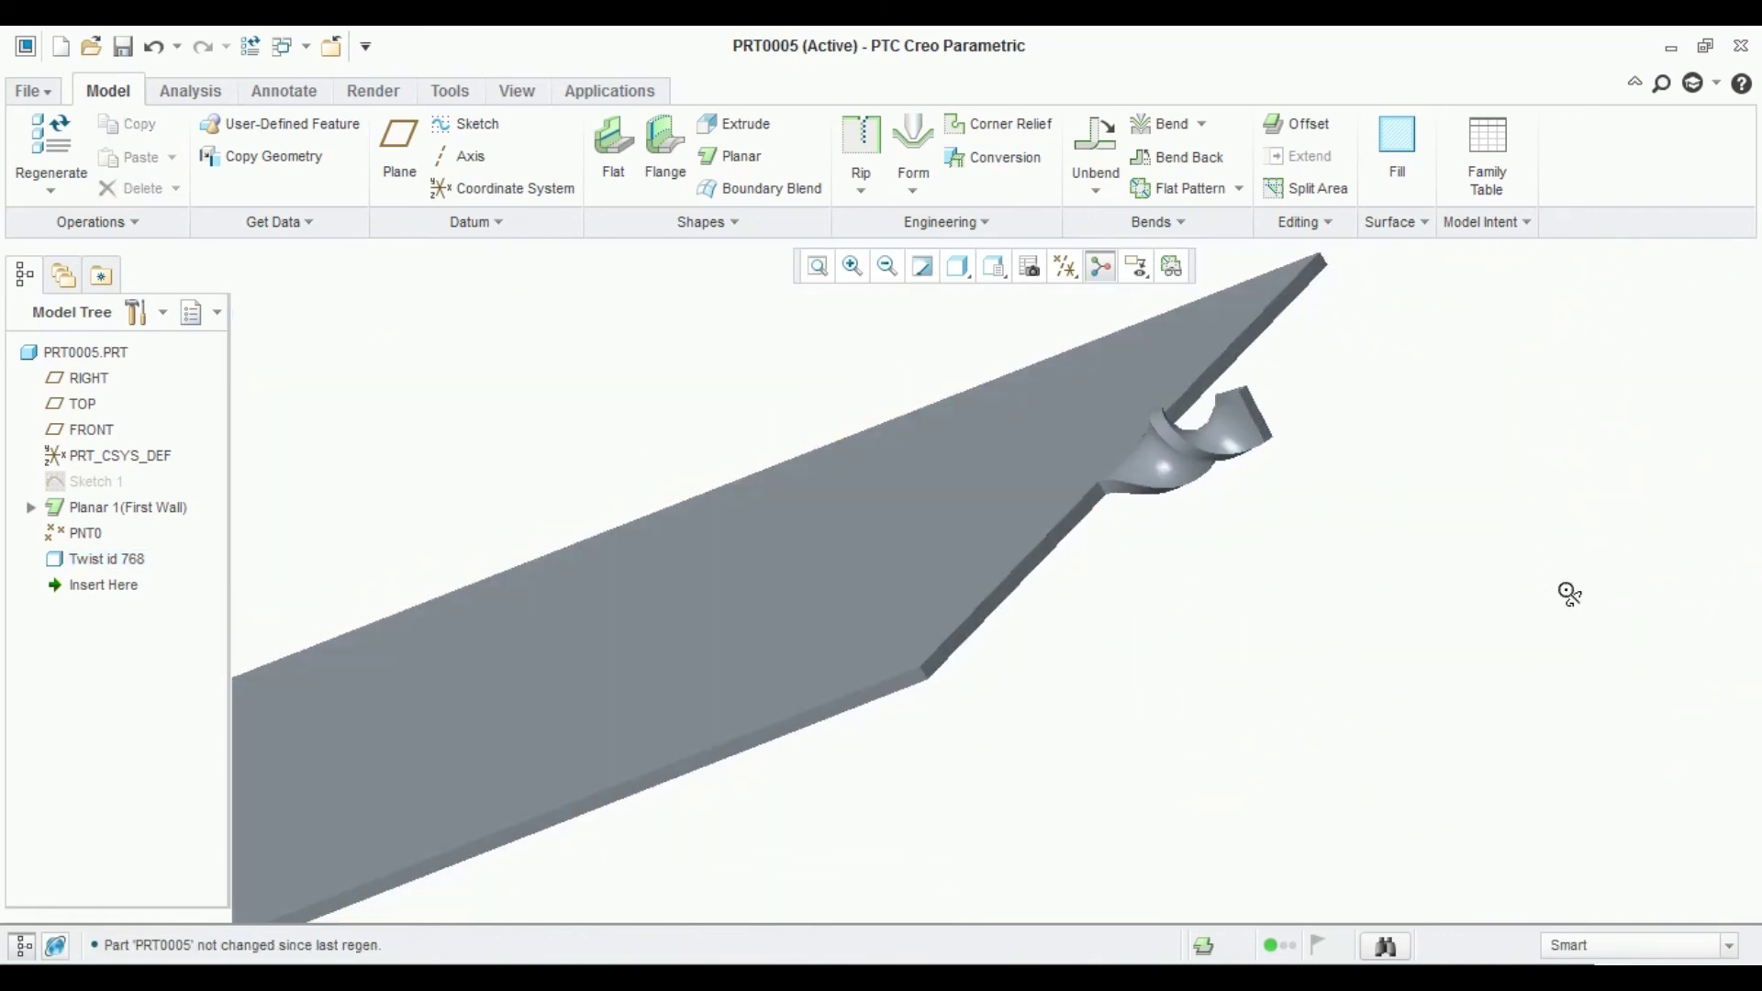